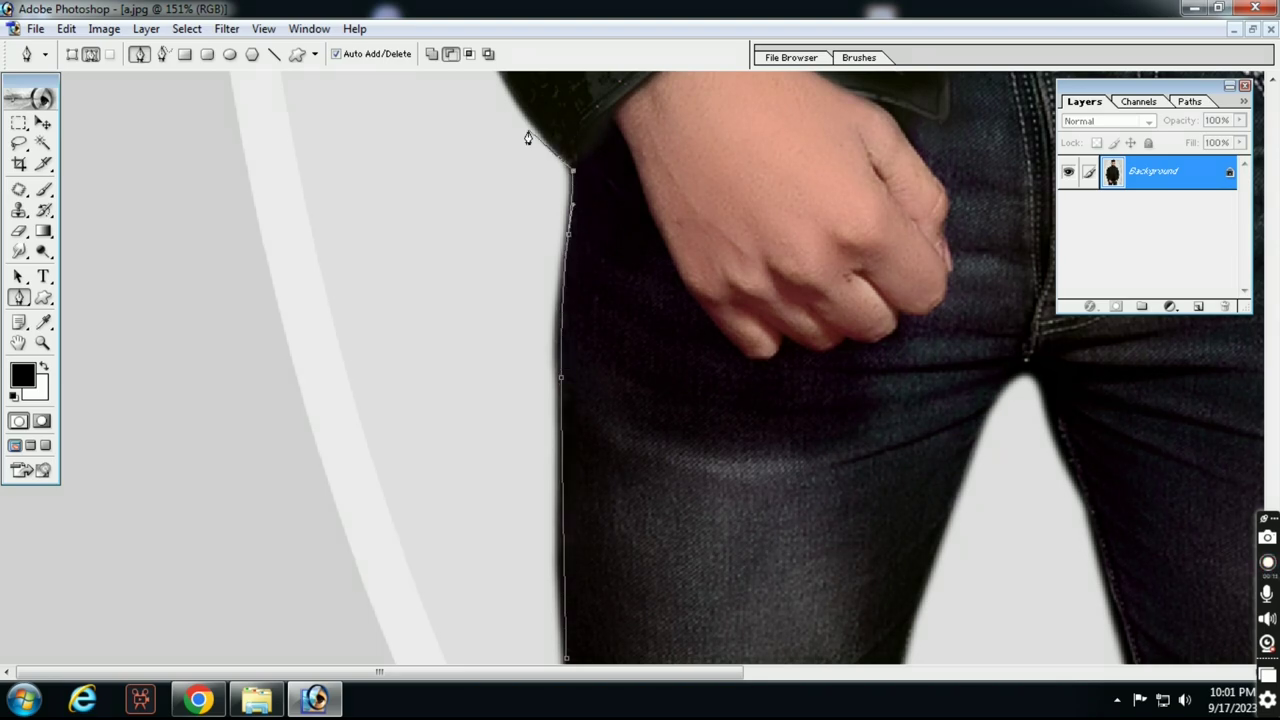
Continue the Pen path from the cuff up the jacket's image-left sleeve and over the shoulder.
scroll(528, 138, "up", 5)
left_click_drag(500, 420, 478, 373)
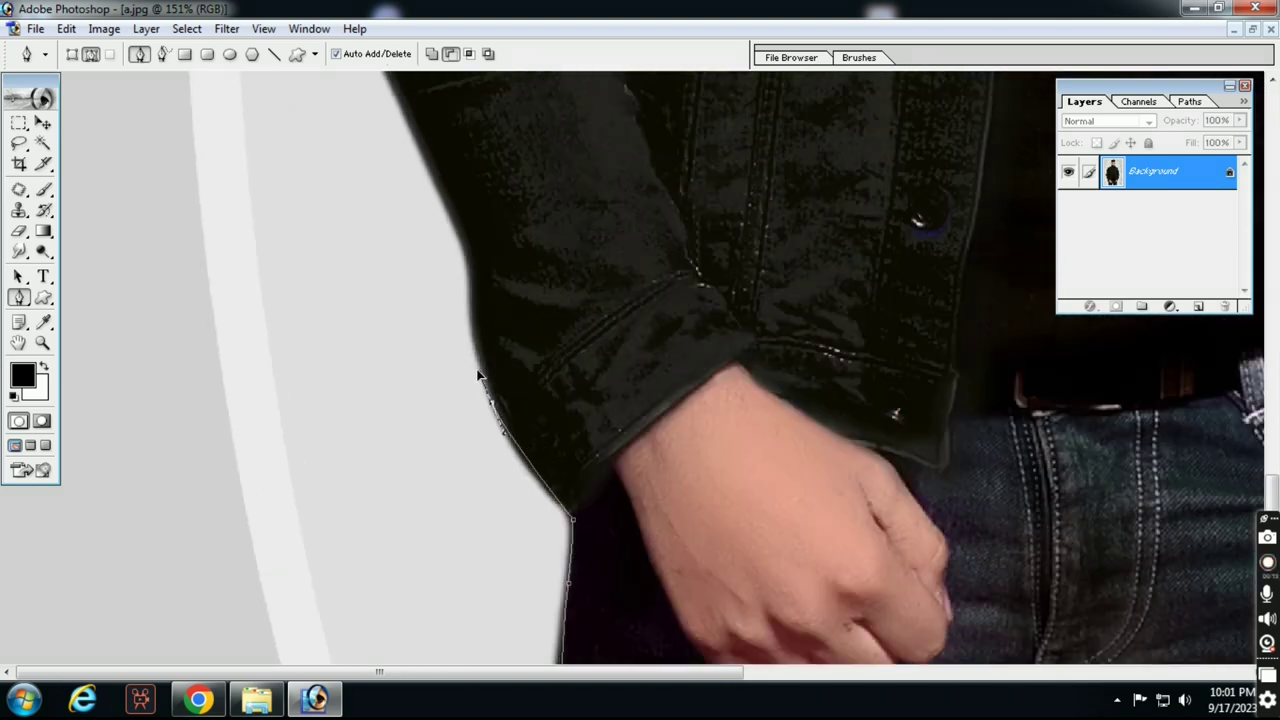
scroll(471, 300, "up", 5)
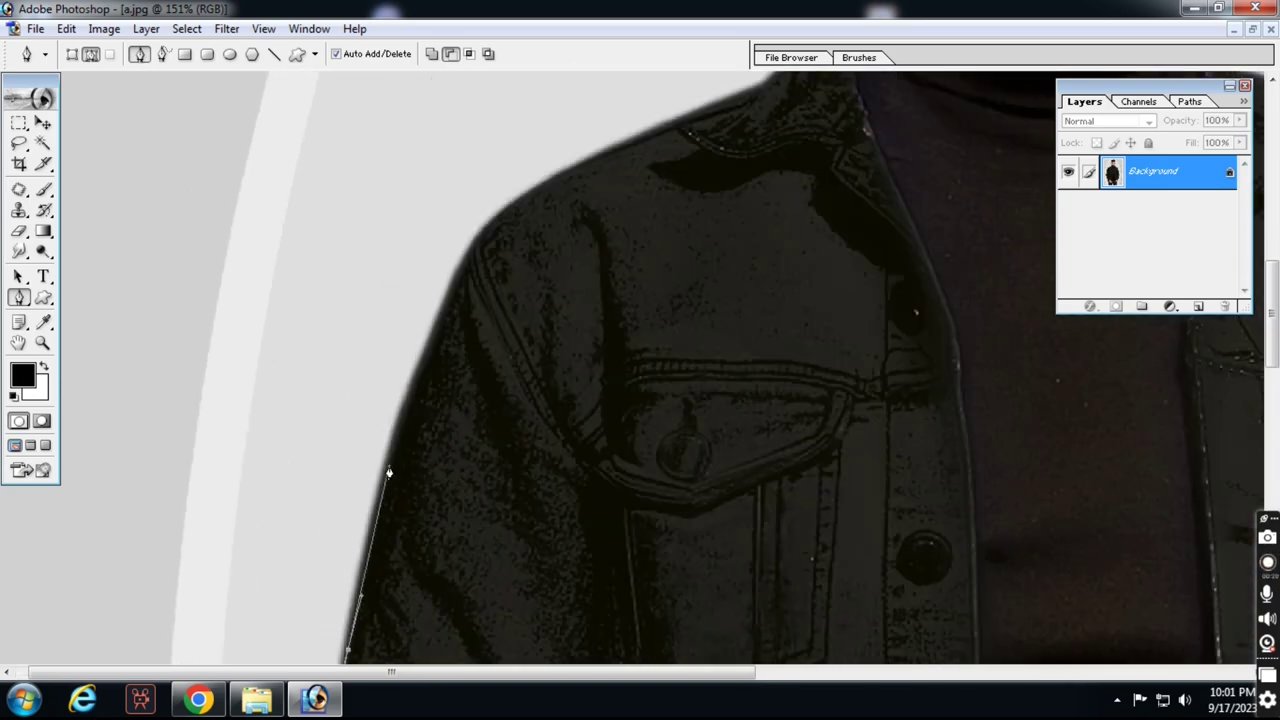
left_click_drag(507, 218, 557, 184)
left_click_drag(698, 131, 466, 374)
Trace the jacket collar on the image-left side up to where it meets the jaw.
left_click(478, 366)
left_click(631, 243)
left_click(647, 198)
scroll(652, 190, "up", 5)
left_click(705, 495)
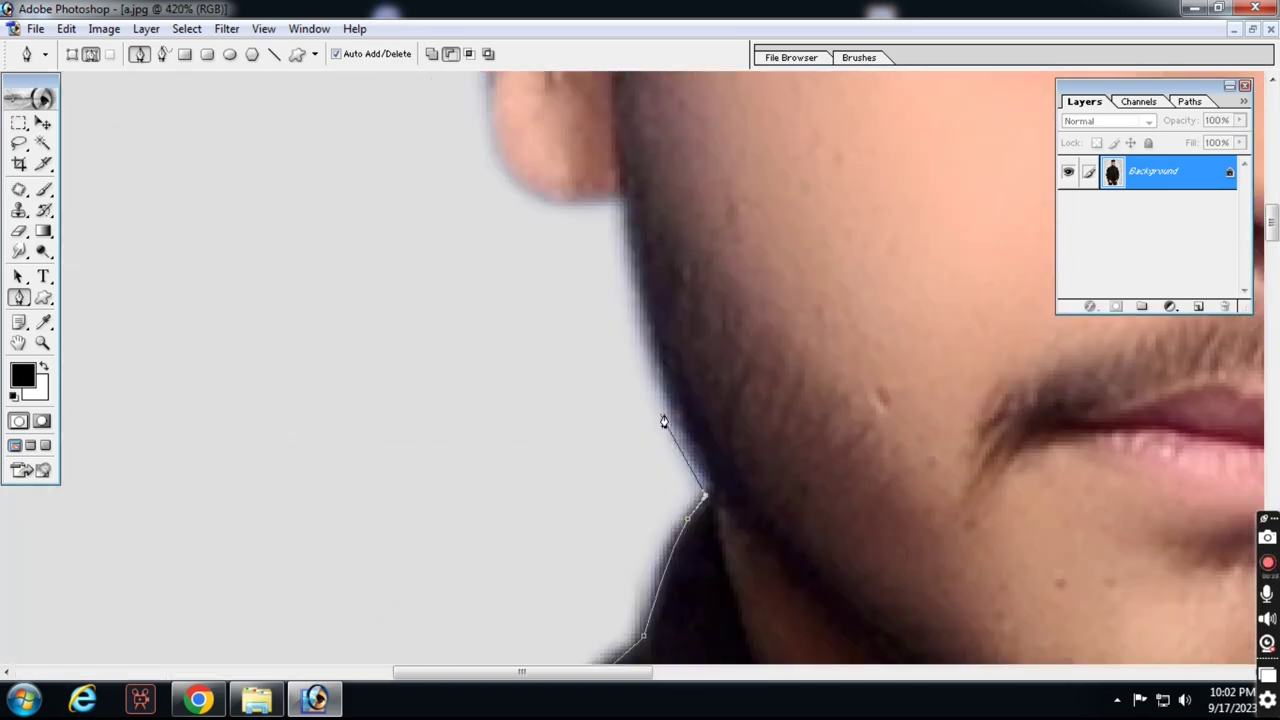
Extend the path along the jaw and around the image-left ear to the hairline.
left_click(637, 290)
scroll(630, 270, "up", 1)
left_click_drag(503, 231, 474, 180)
scroll(474, 180, "up", 4)
left_click_drag(488, 457, 465, 385)
left_click(566, 191)
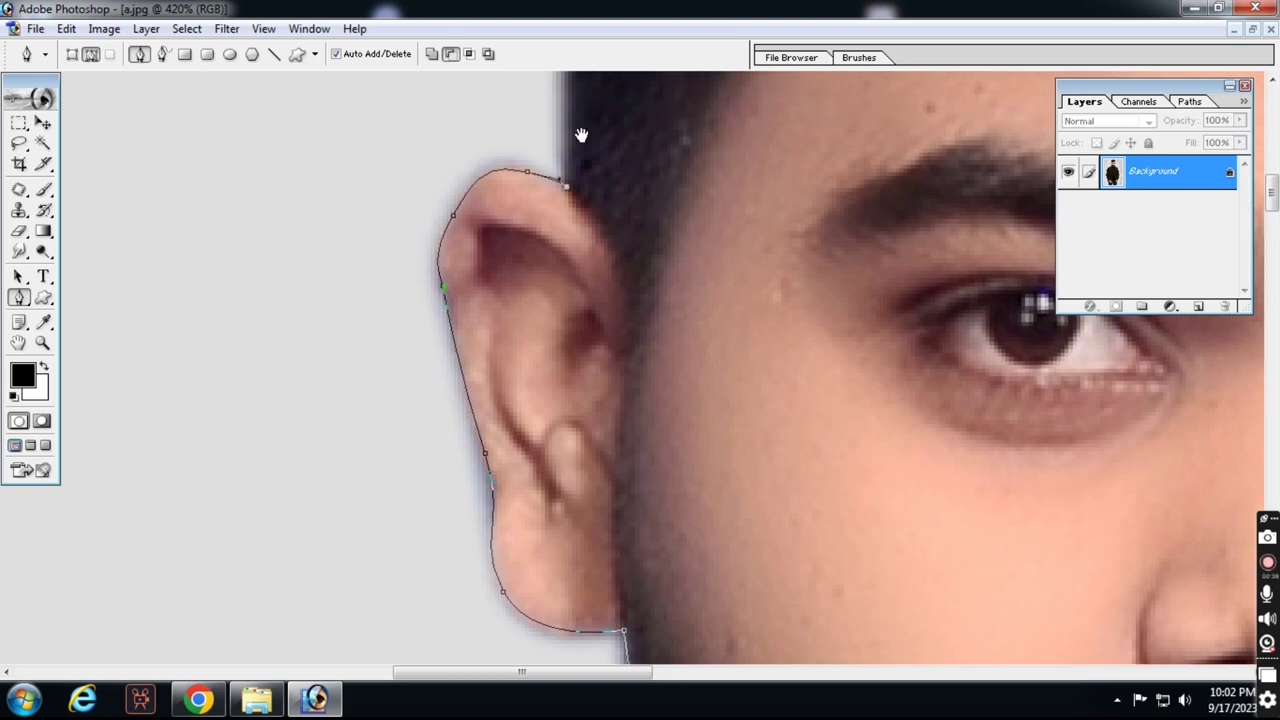
Trace the hair with curved path segments, up from the ear and across the top of the head.
scroll(566, 191, "up", 4)
left_click_drag(557, 233, 555, 198)
left_click_drag(525, 117, 441, 338)
left_click_drag(486, 340, 589, 206)
left_click_drag(711, 109, 168, 366)
left_click_drag(383, 320, 517, 314)
left_click_drag(794, 403, 860, 469)
left_click_drag(854, 497, 854, 532)
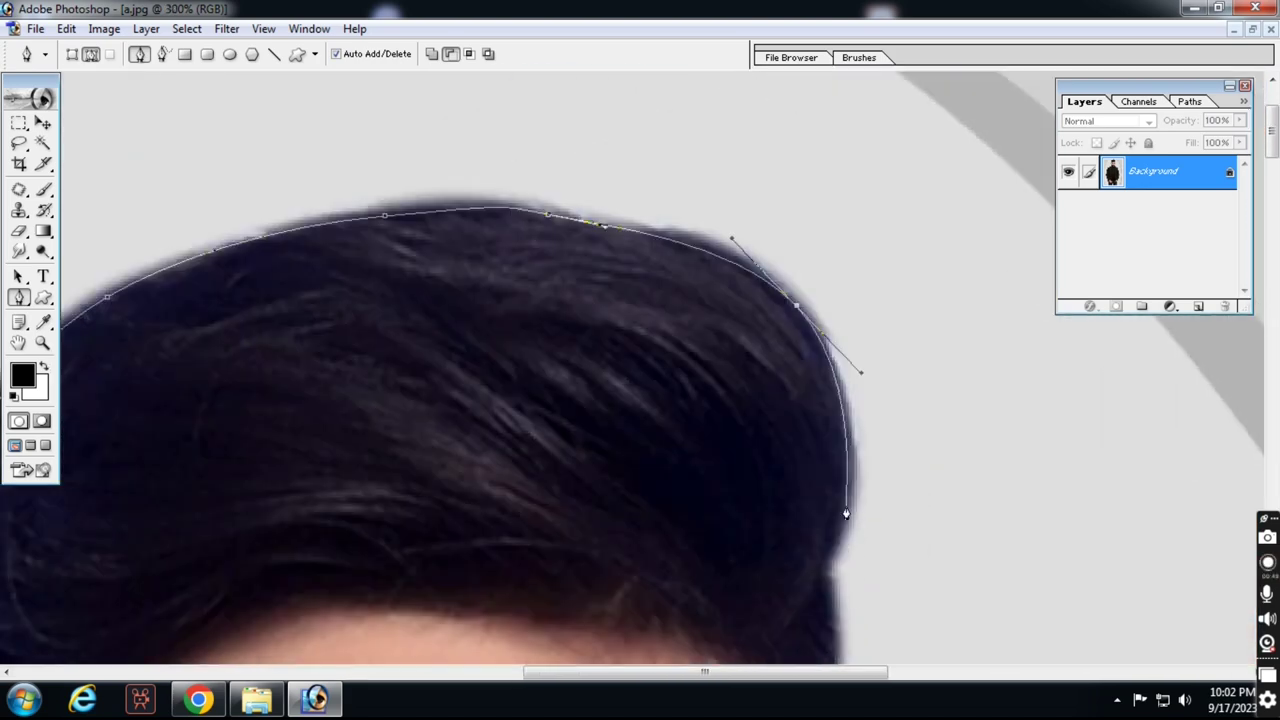
Continue the path down the opposite side of the hair, around that ear and along the jaw to the jacket collar.
left_click(786, 275)
left_click_drag(799, 455, 793, 541)
scroll(760, 530, "down", 6)
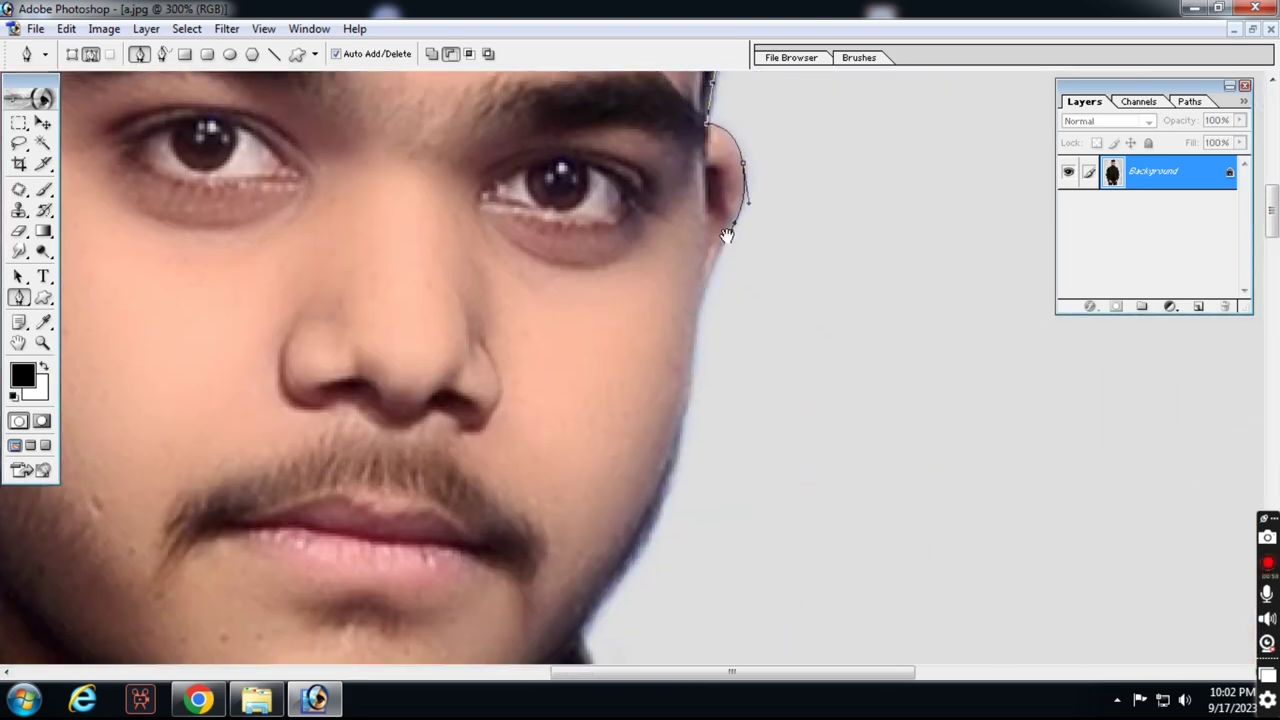
scroll(632, 553, "down", 6)
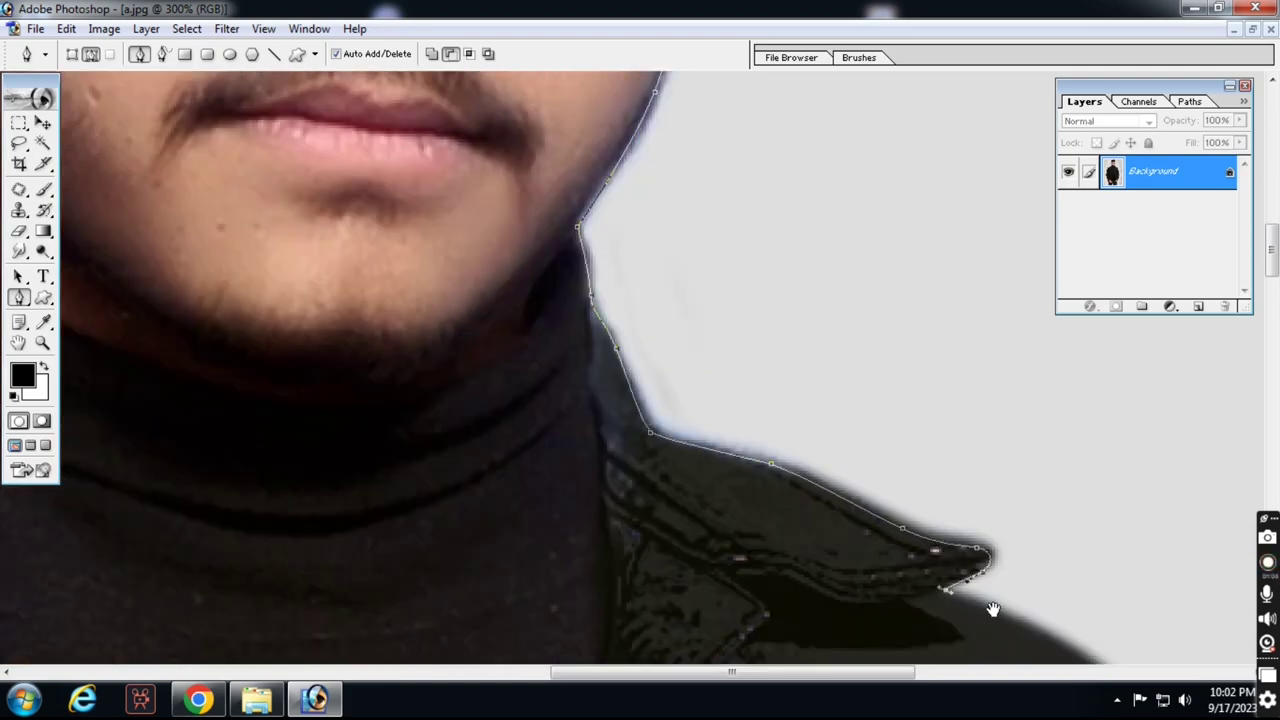
Trace the image-right shoulder, sleeve, pocketed hand and outer edge of the jeans down the leg.
left_click_drag(957, 606, 664, 222)
scroll(664, 222, "right", 3)
scroll(600, 300, "down", 8)
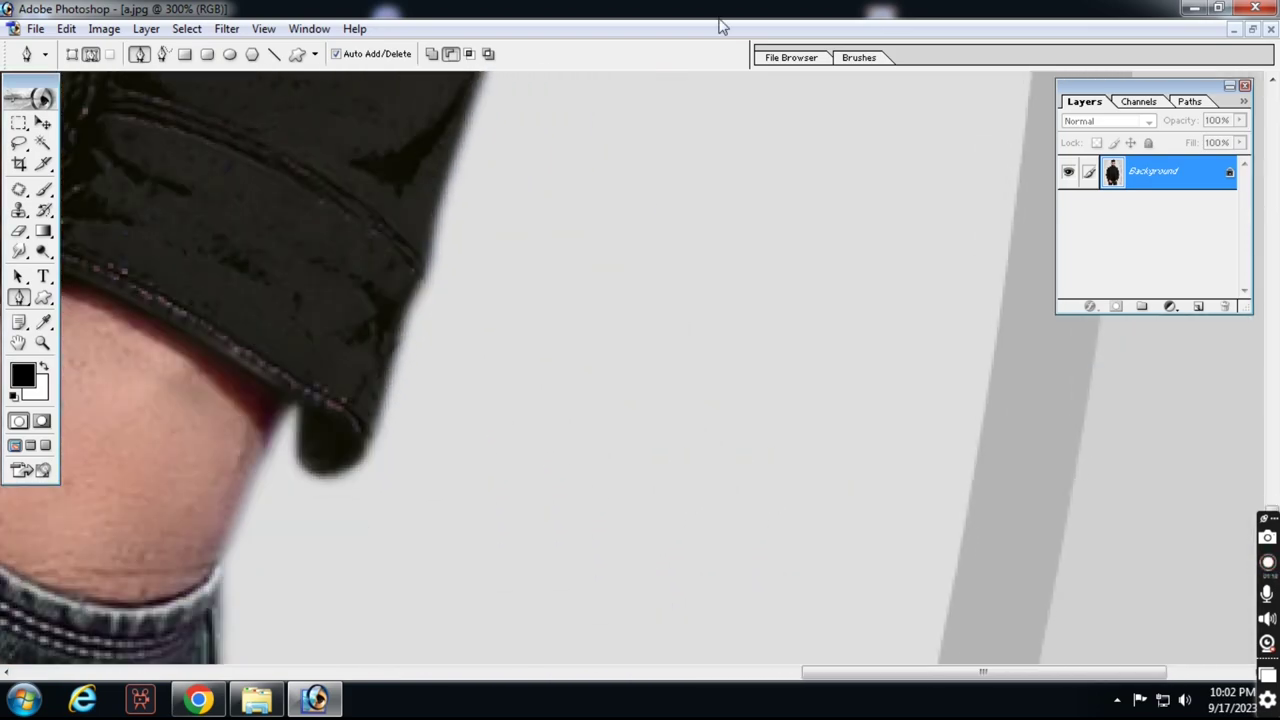
left_click_drag(218, 573, 218, 602)
left_click_drag(218, 602, 349, 150)
left_click_drag(374, 585, 400, 90)
left_click_drag(389, 618, 430, 150)
Trace the gap between the legs and close the path at its starting leg.
left_click_drag(295, 350, 280, 310)
left_click_drag(222, 152, 215, 121)
scroll(214, 120, "left", 6)
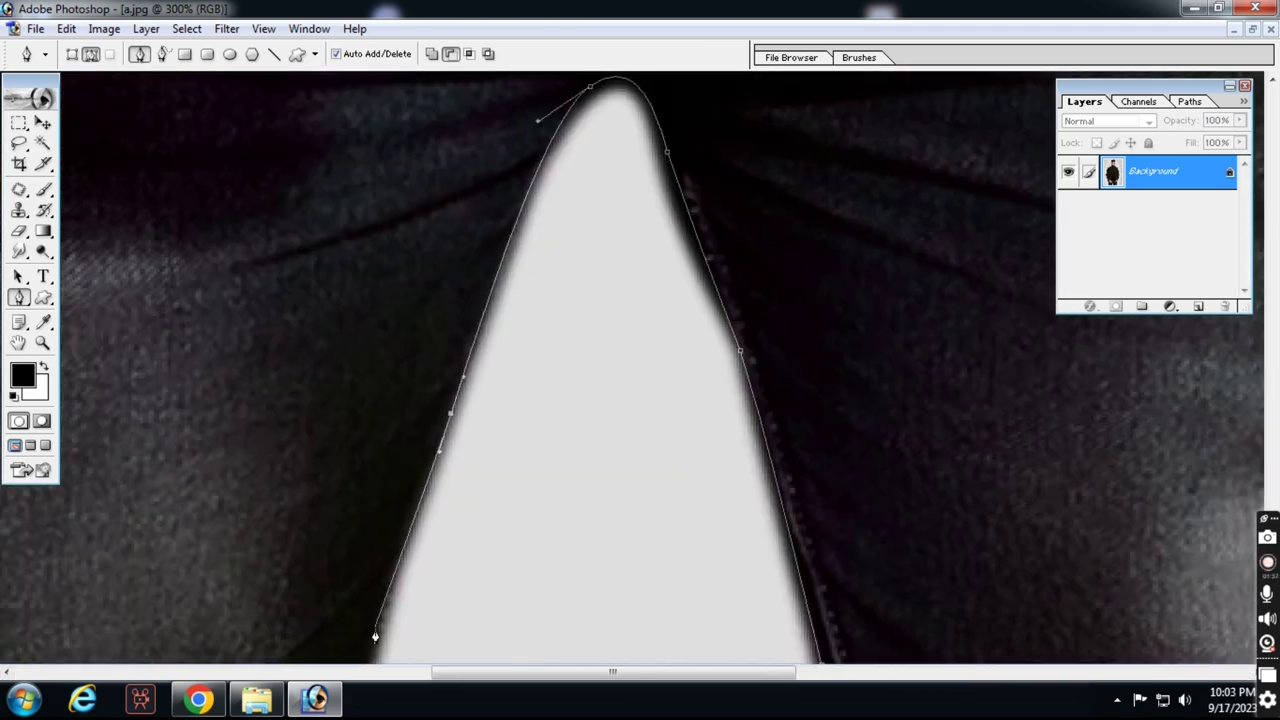
left_click_drag(541, 677, 395, 687)
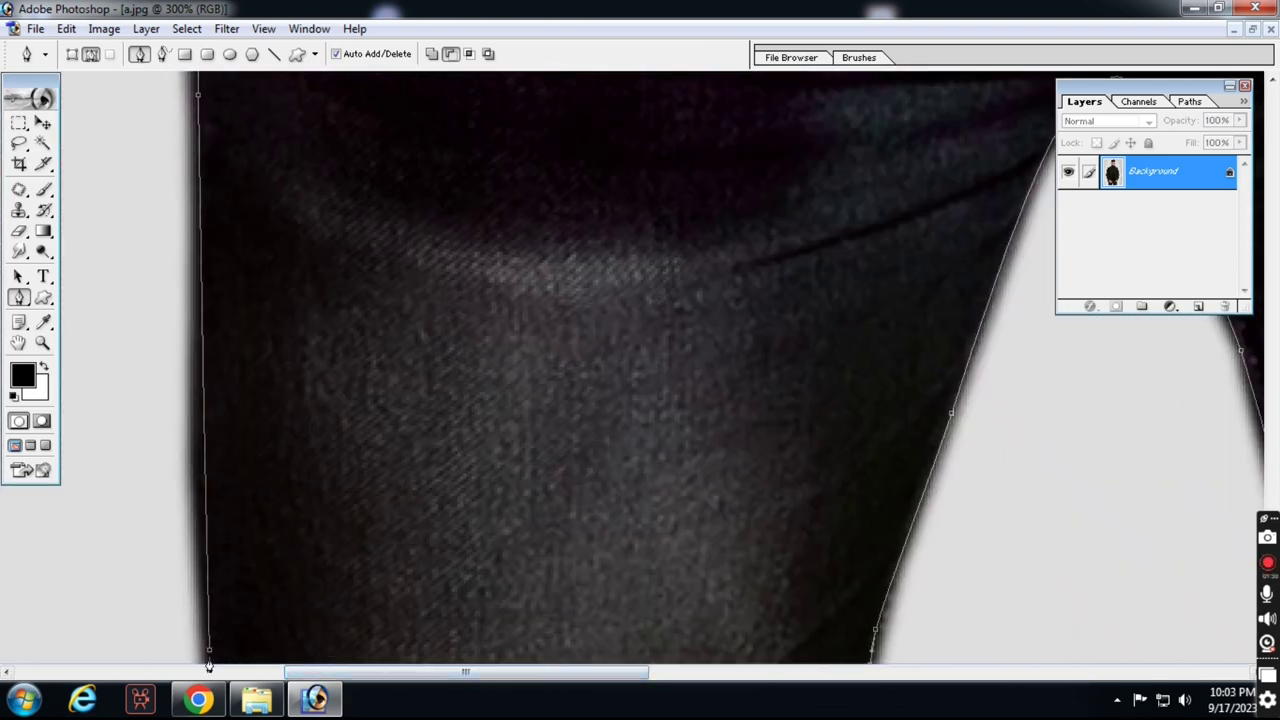
Convert the closed path to a selection and invert it so only the man is selected.
key("ctrl+Return")
key("ctrl+minus")
key("ctrl+minus")
key("ctrl+minus")
key("ctrl+minus")
key("ctrl+minus")
key("ctrl+minus")
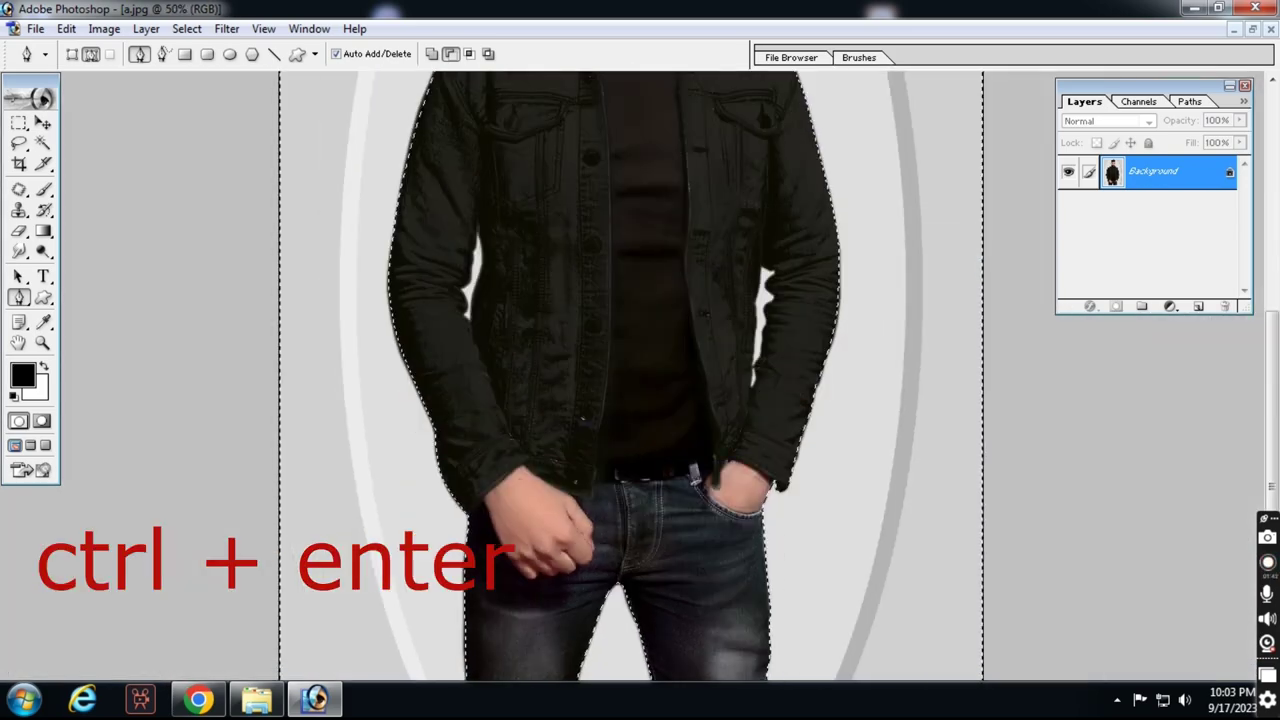
key("ctrl+shift+i")
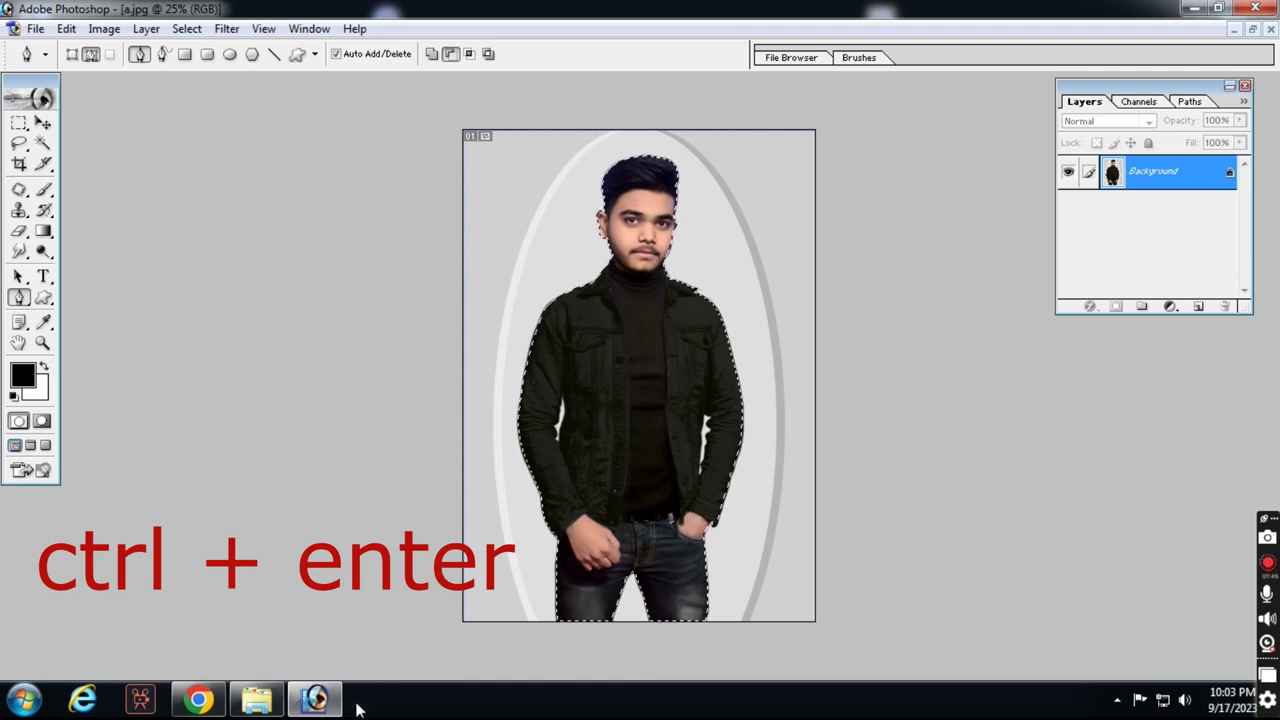
Open the airport background 1.png from New folder and place its window beside a.jpg.
key("v")
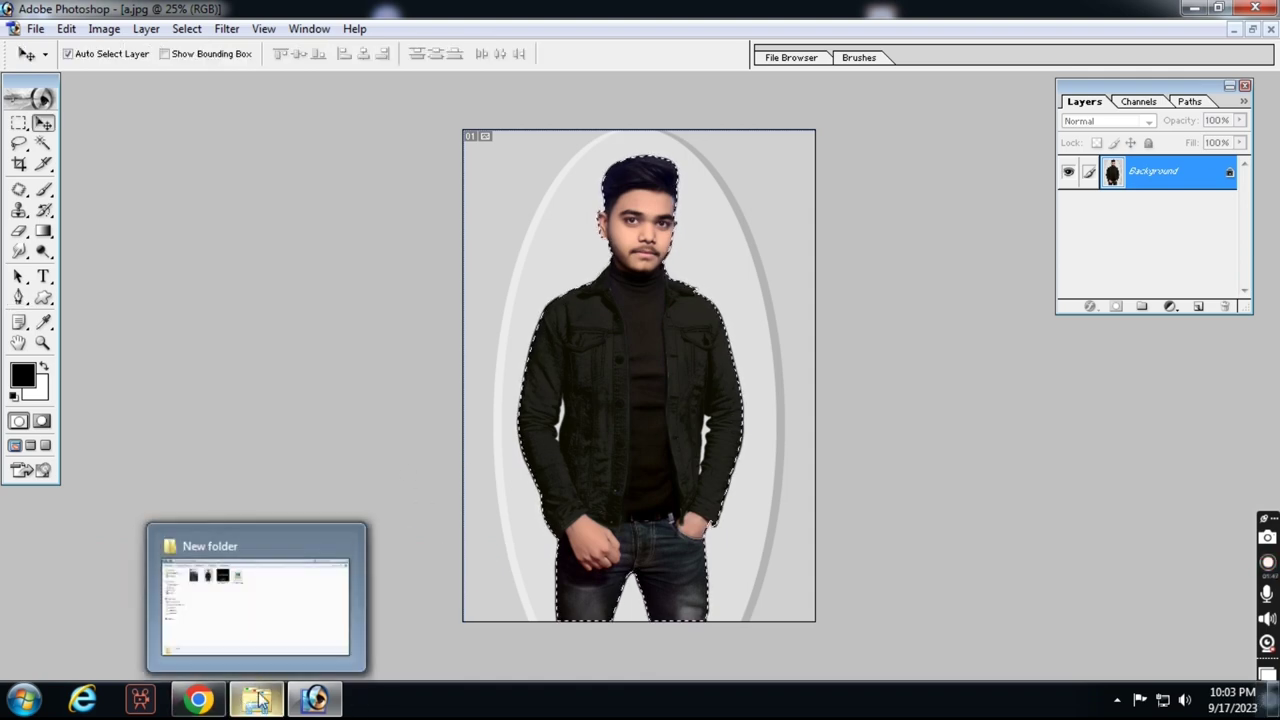
left_click(250, 700)
left_click_drag(215, 140, 548, 350)
left_click_drag(250, 107, 626, 132)
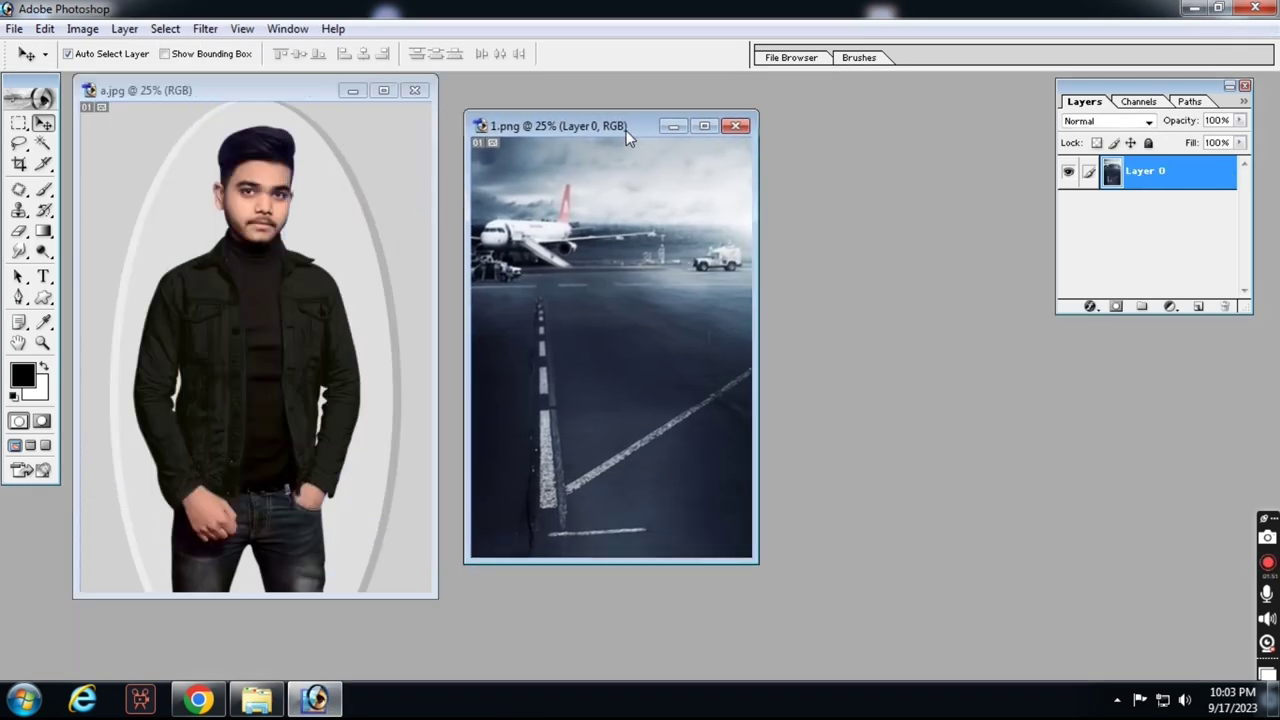
Create a new document and copy the airport image from 1.png into it.
key("ctrl+n")
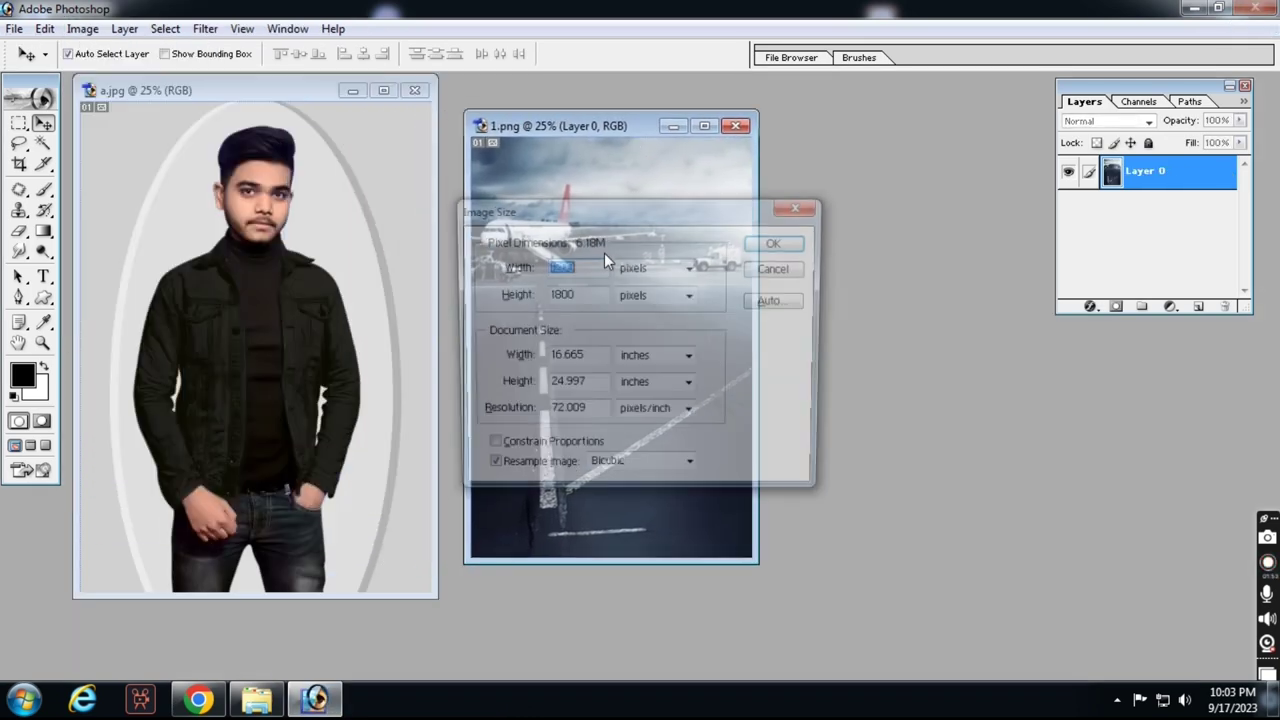
key("Return")
left_click_drag(238, 99, 829, 135)
left_click_drag(589, 226, 830, 285)
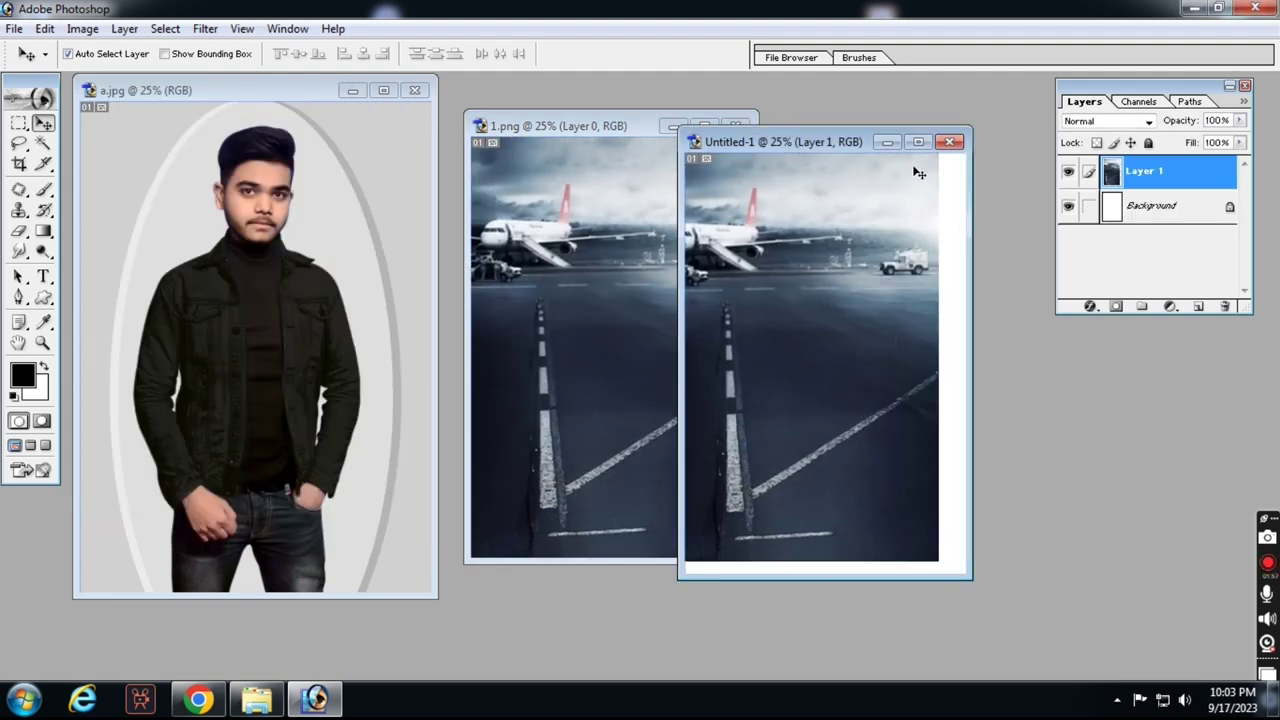
Fit the airport layer to the canvas and crop off the bottom strip of the document.
left_click(918, 141)
key("ctrl+t")
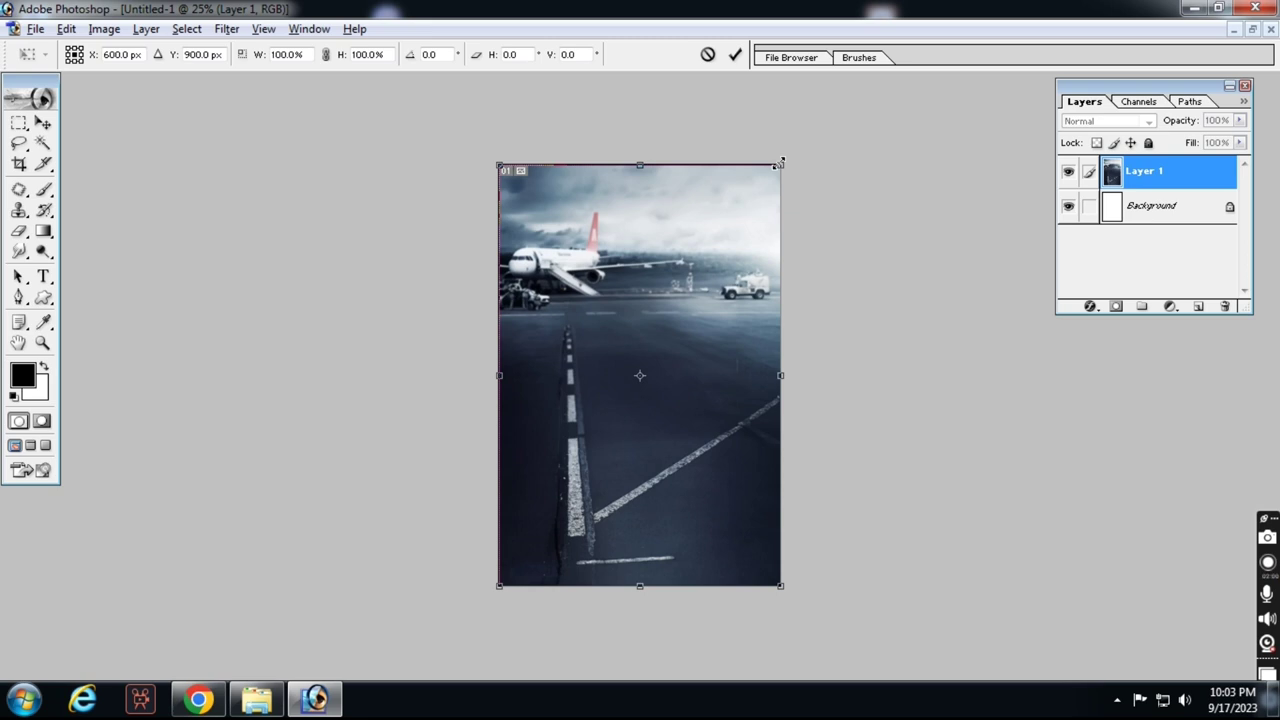
key("Return")
key("c")
left_click_drag(491, 114, 880, 514)
key("Return")
key("v")
Copy the selected man from a.jpg into the airport document as a new layer and maximize that document.
left_click(1252, 29)
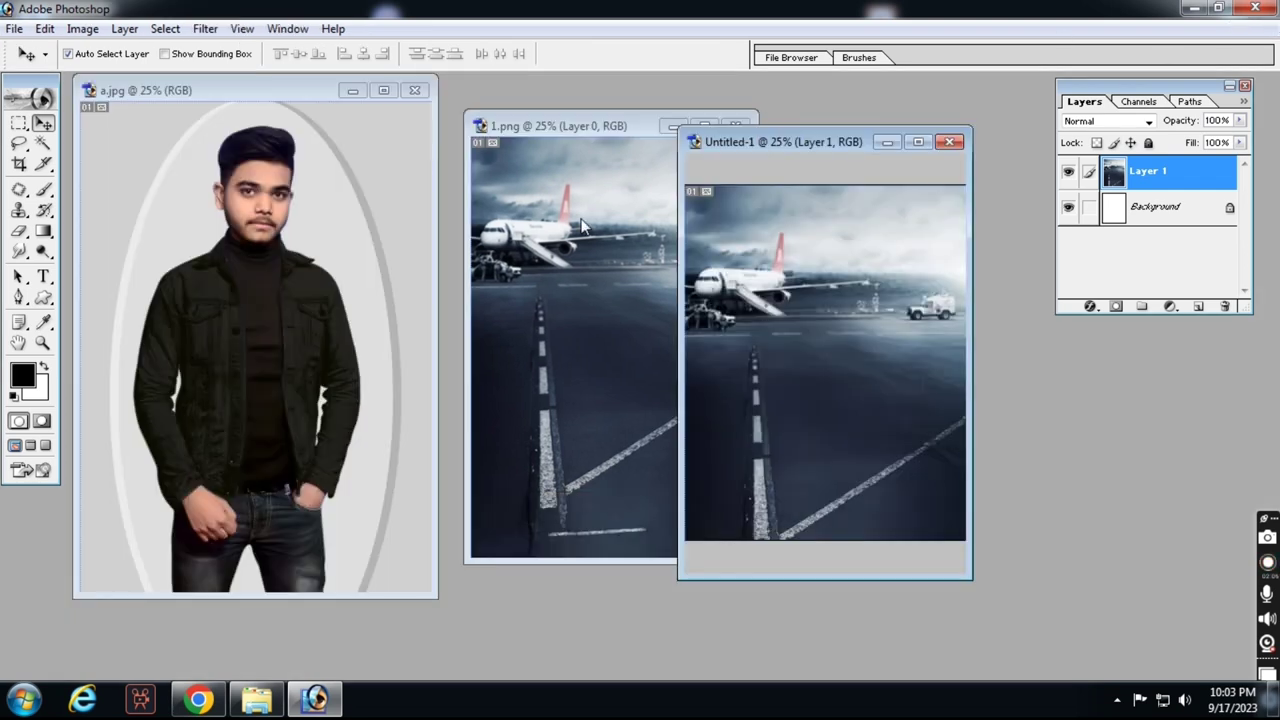
left_click(257, 343)
left_click_drag(257, 343, 767, 371)
left_click(918, 142)
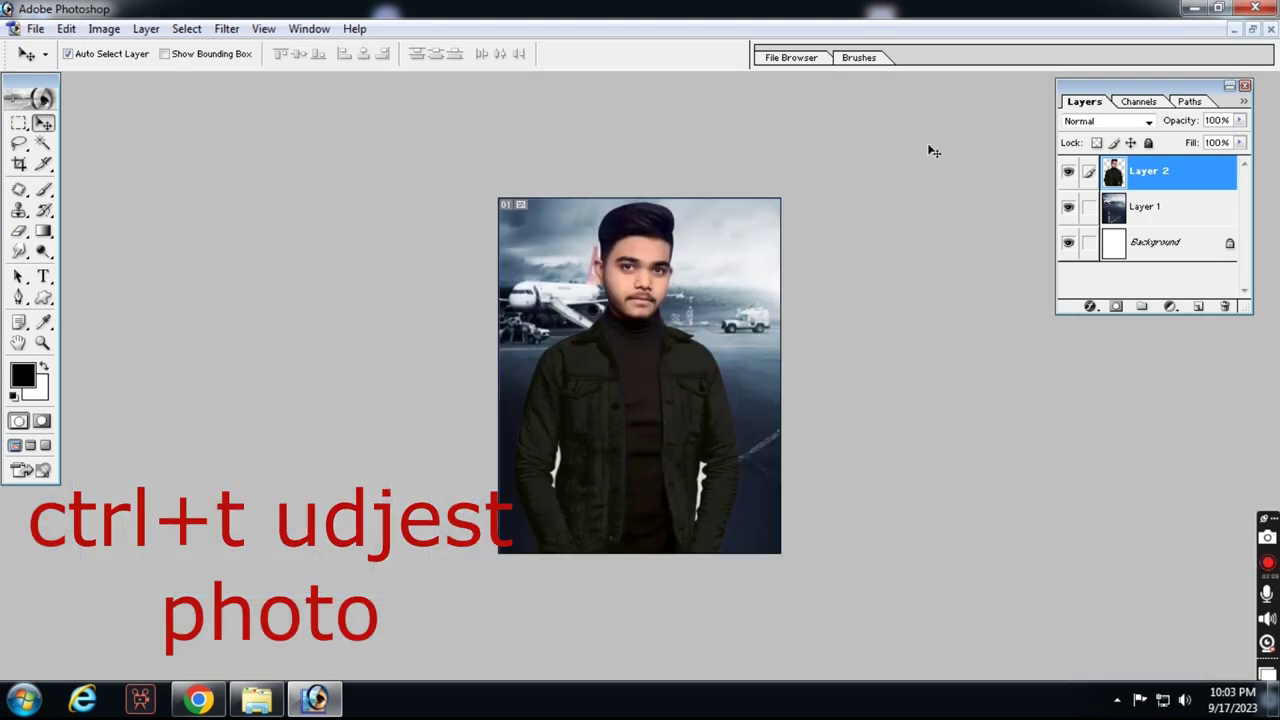
Scale the man down with Free Transform and place him in the middle of the airport scene.
key("ctrl+t")
left_click_drag(745, 192, 708, 269)
left_click_drag(661, 379, 661, 313)
key("Return")
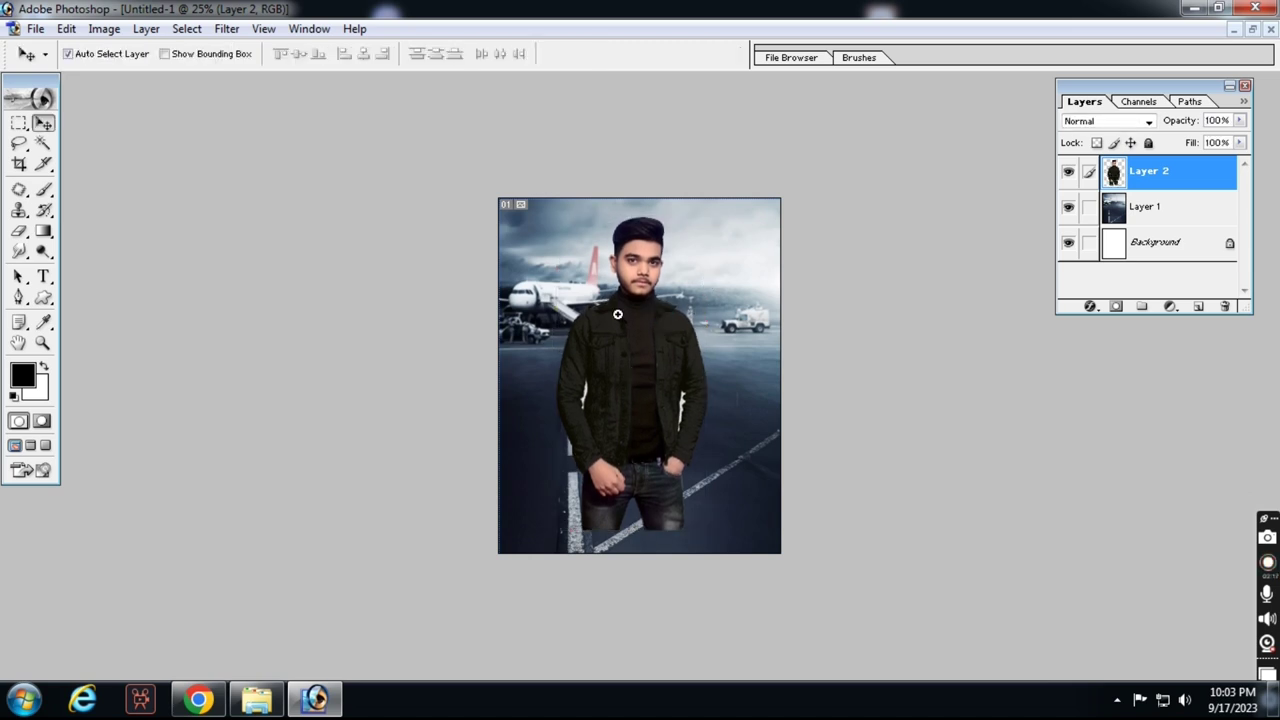
key("ctrl+t")
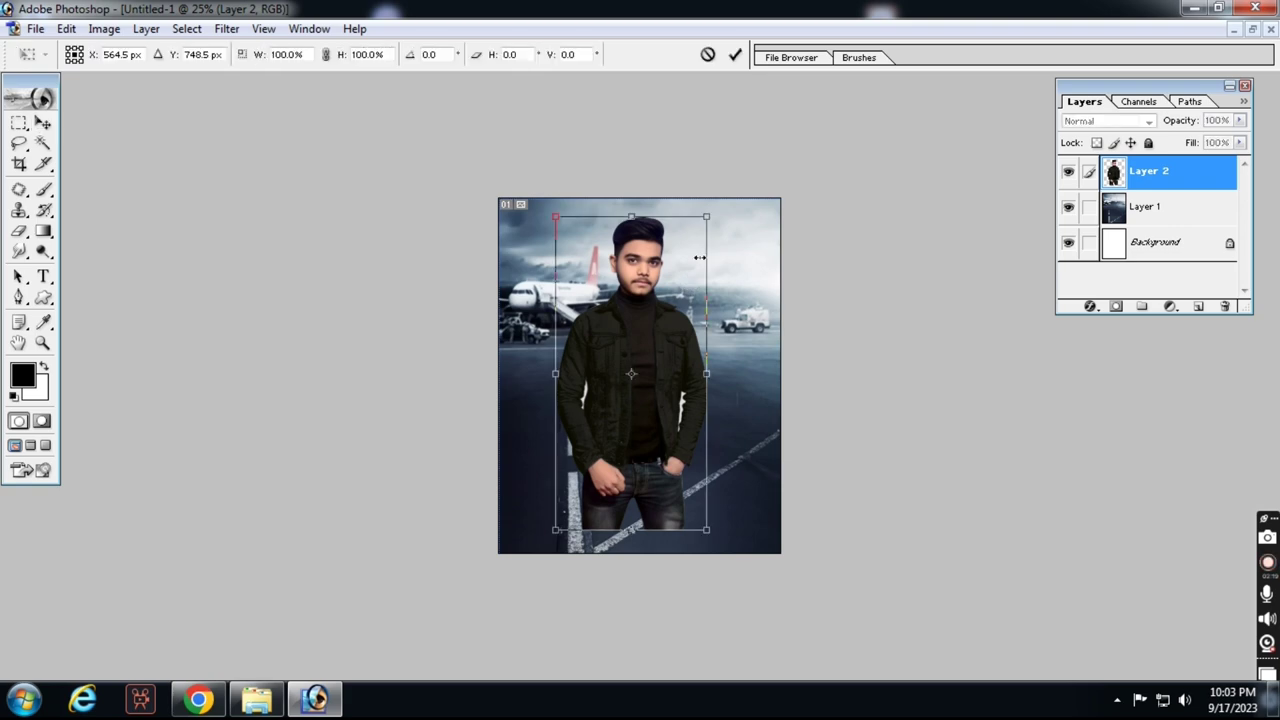
double_click(669, 297)
Delete the feathered white gap between the image-left arm and the jacket, and erase its leftover light fringe.
left_click_drag(563, 459, 558, 474)
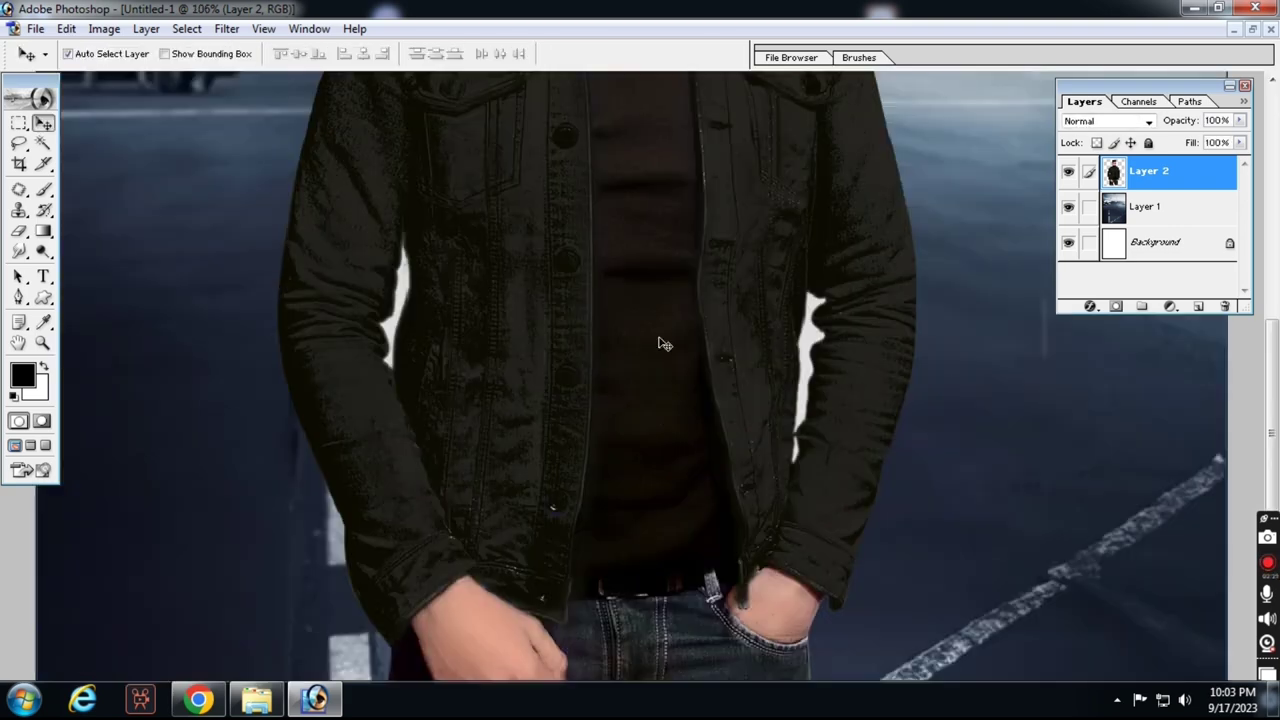
key("ctrl+minus")
key("ctrl+minus")
left_click_drag(567, 300, 509, 446)
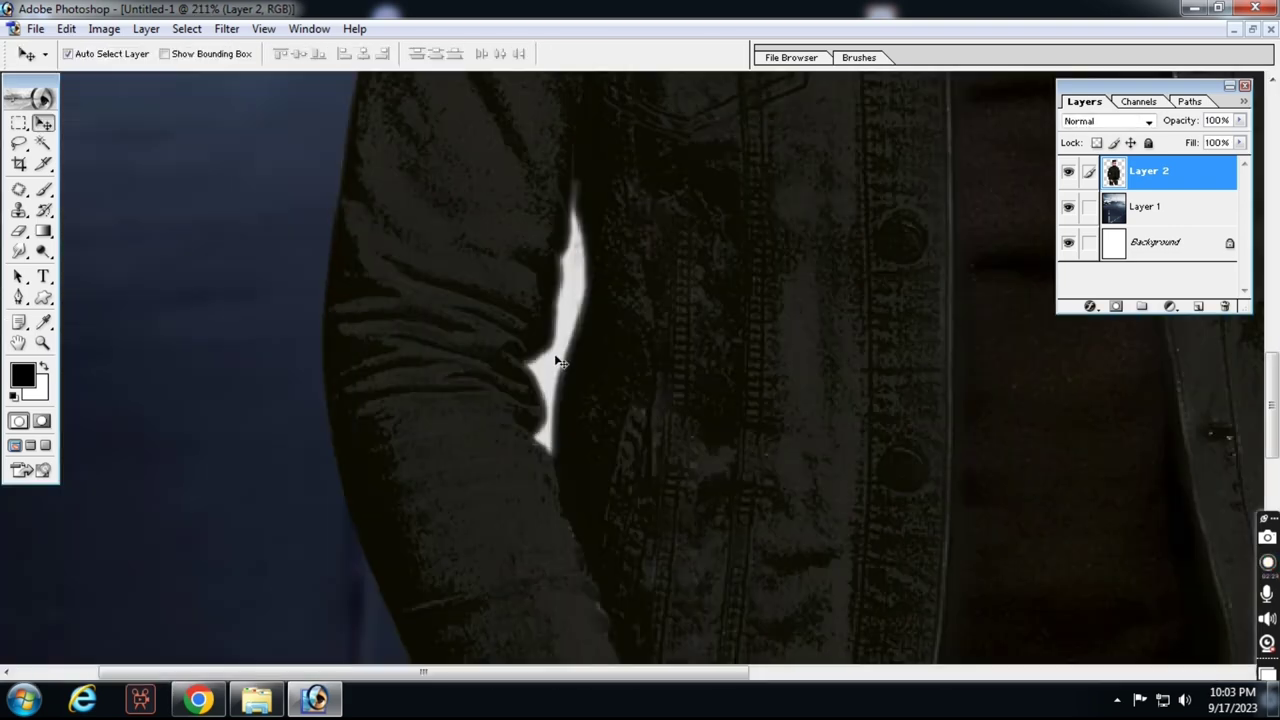
key("w")
left_click(570, 332)
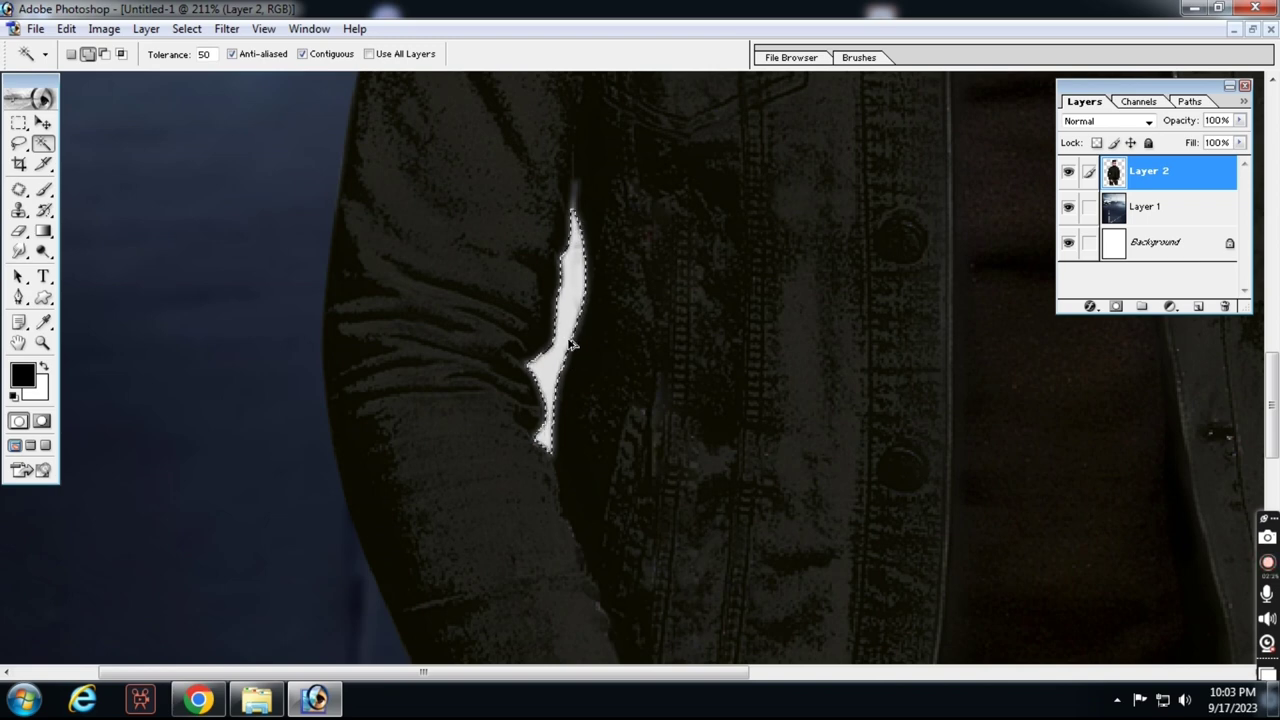
key("ctrl+alt+d")
key("Return")
key("Delete")
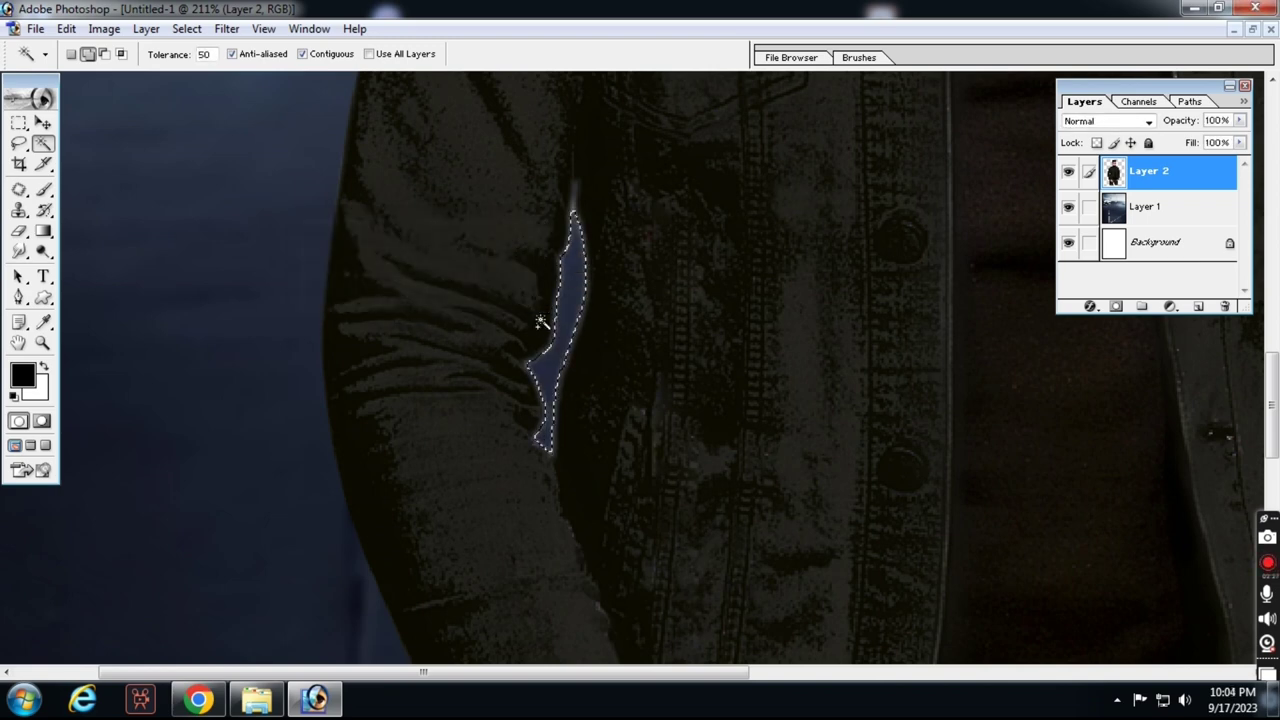
key("ctrl+d")
key("e")
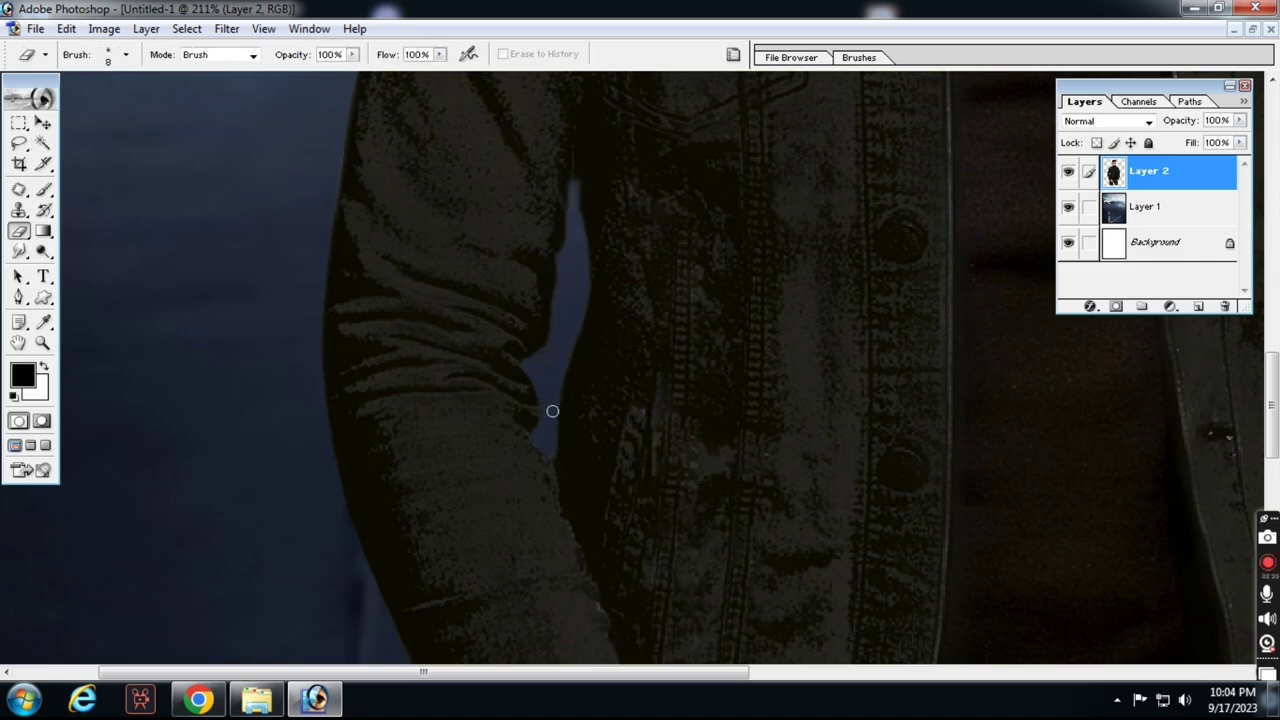
Select both white gap areas beside the image-right arm with the Magic Wand, feather the selection and delete them.
left_click_drag(834, 371, 317, 393)
key("w")
left_click(863, 386)
left_click(846, 614, "shift")
key("ctrl+alt+d")
key("Return")
key("Delete")
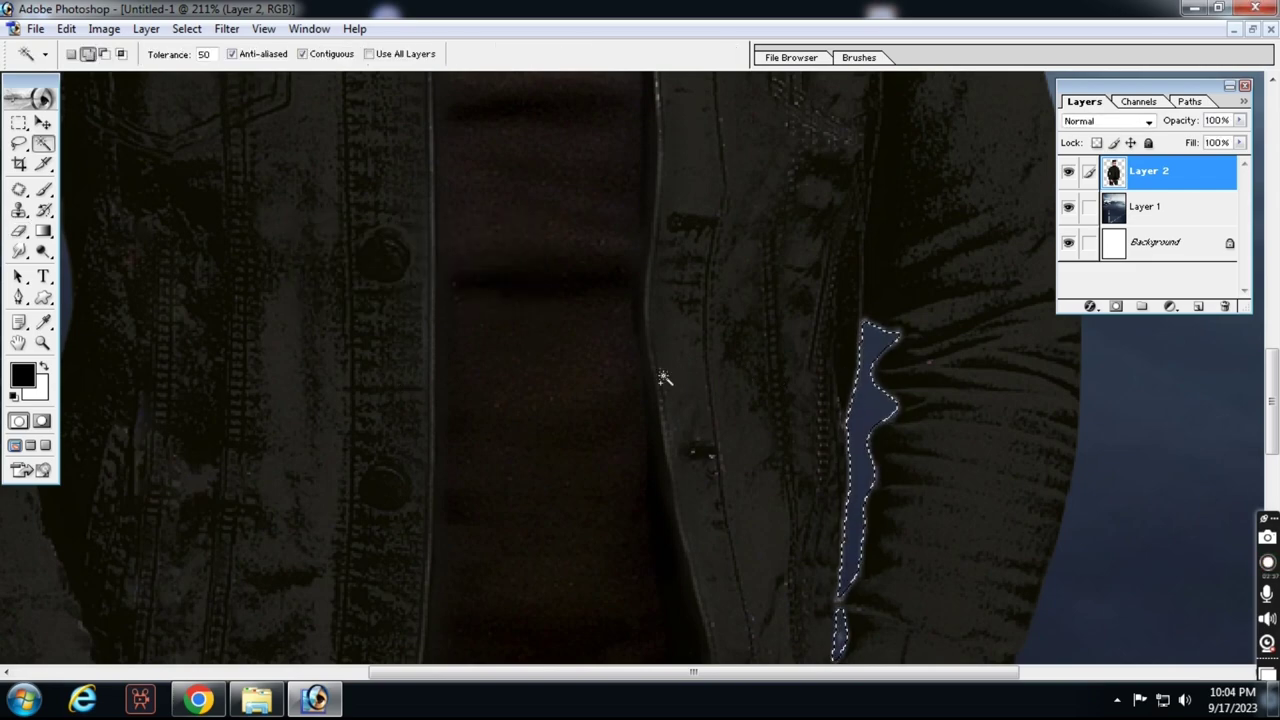
Clear the gap selection and move the man slightly lower on the canvas.
key("ctrl+minus")
key("ctrl+minus")
key("ctrl+minus")
key("ctrl+minus")
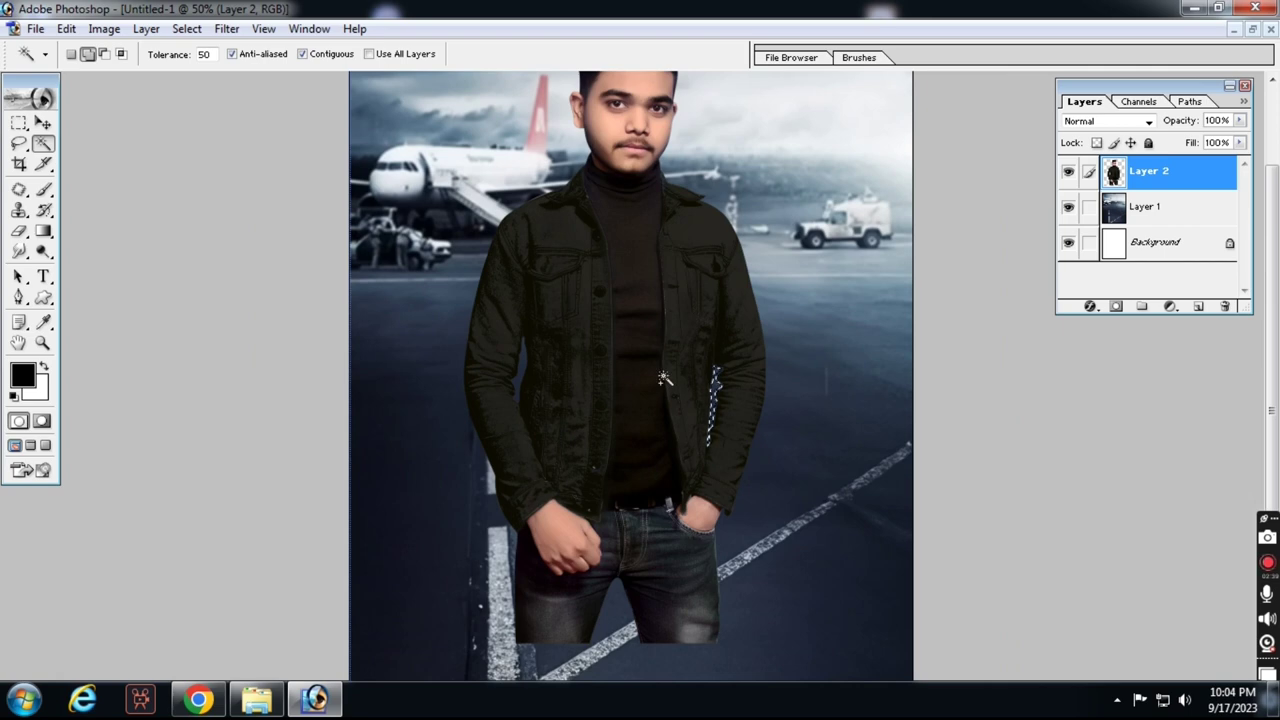
key("v")
key("ctrl+minus")
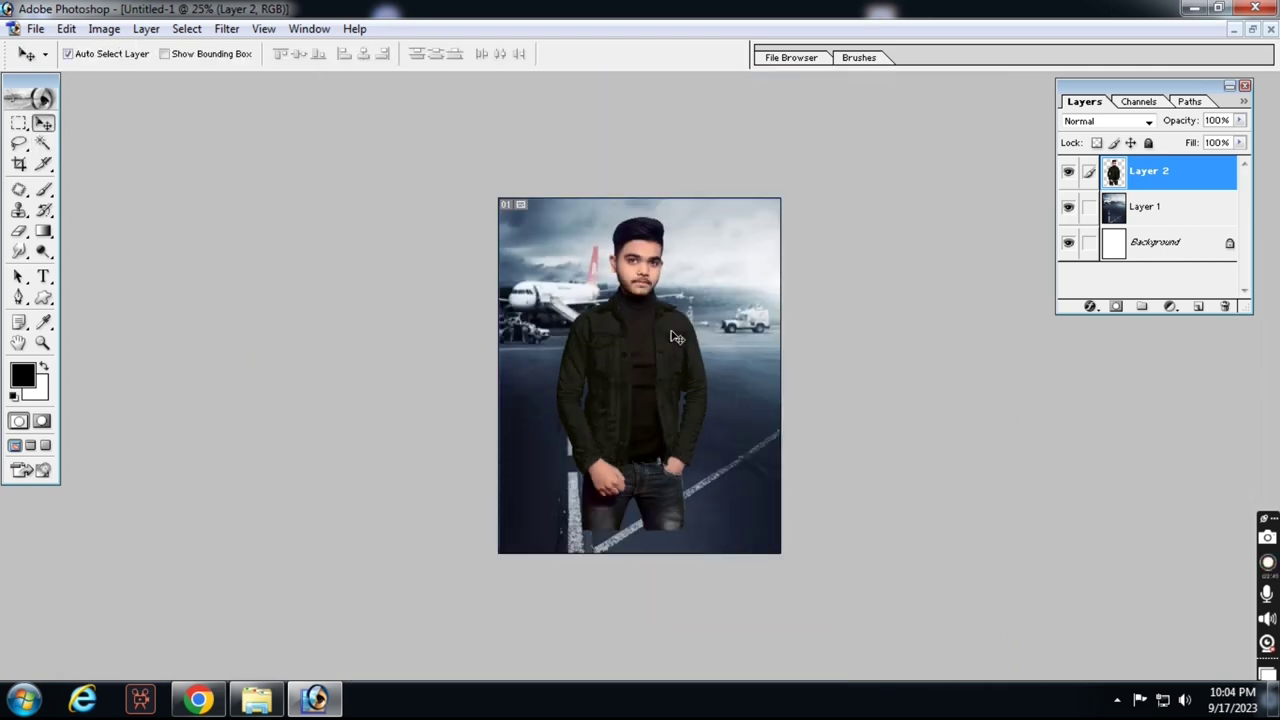
Adjust the man's layer with Hue/Saturation to suit the airport background.
key("ctrl+u")
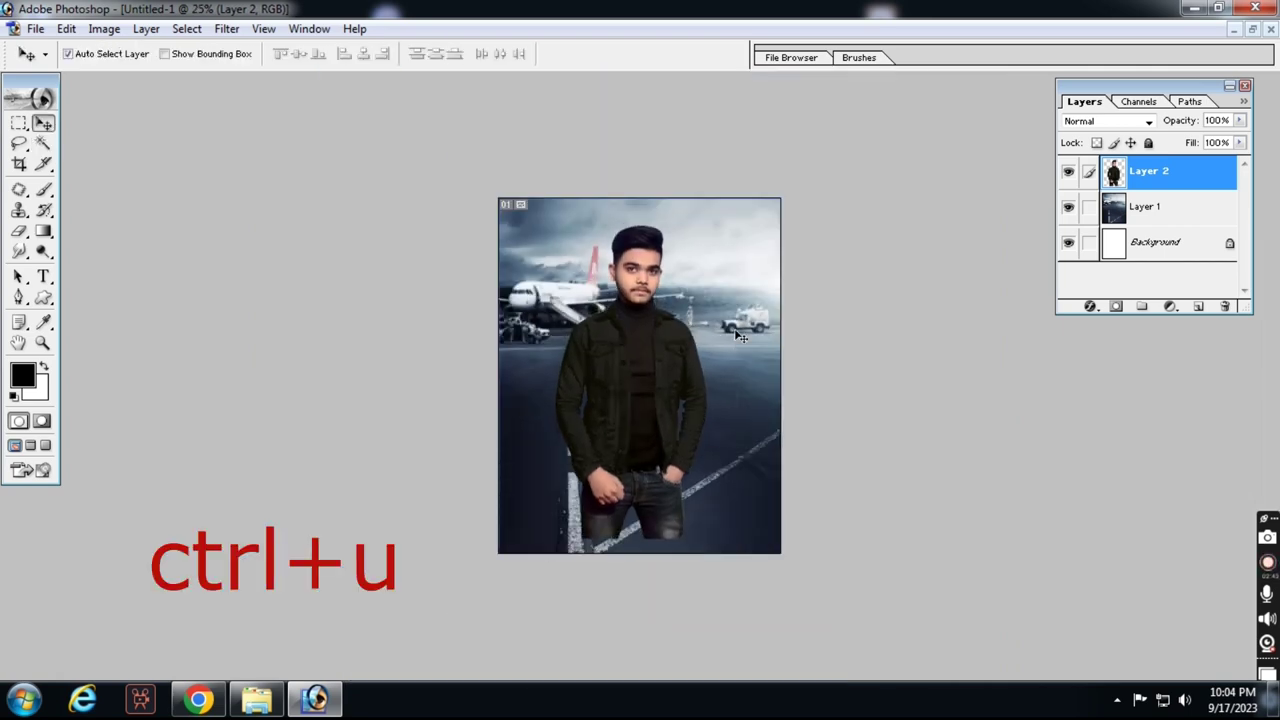
key("ctrl+u")
left_click(1072, 383)
key("Return")
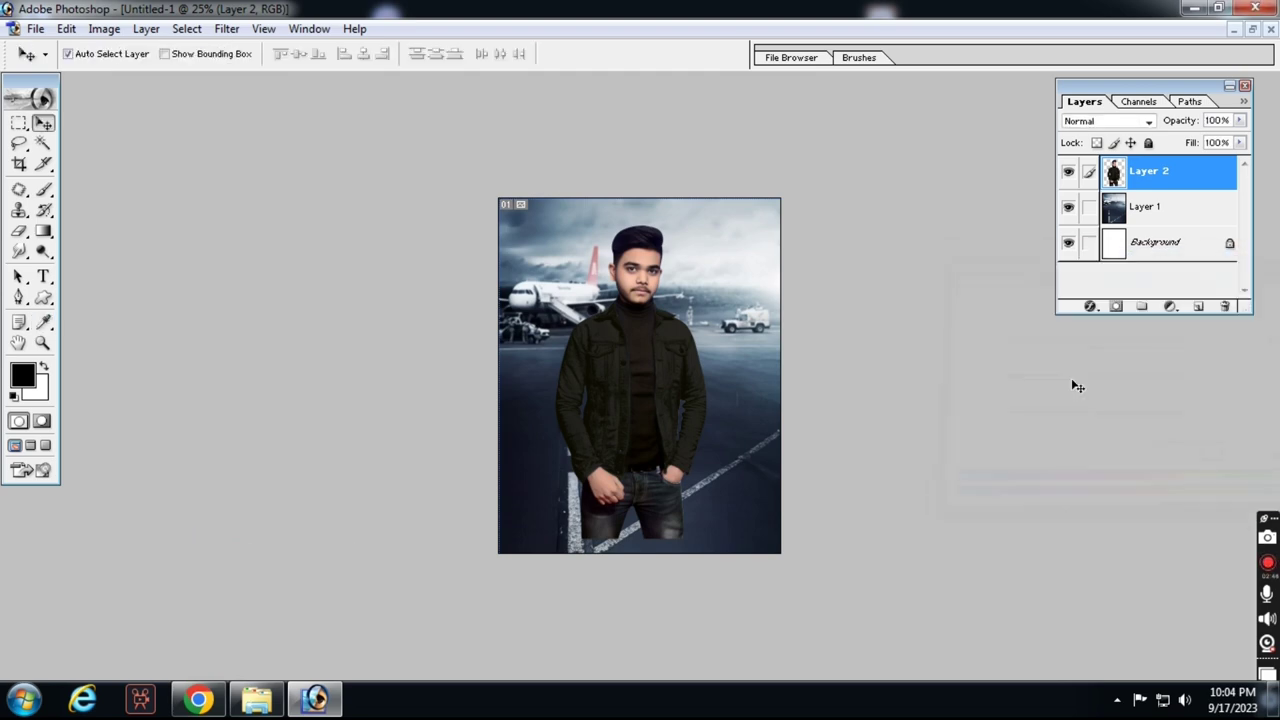
Apply Color Balance to the man's midtones with levels -15, -6 and +18, preserving luminosity.
key("ctrl+b")
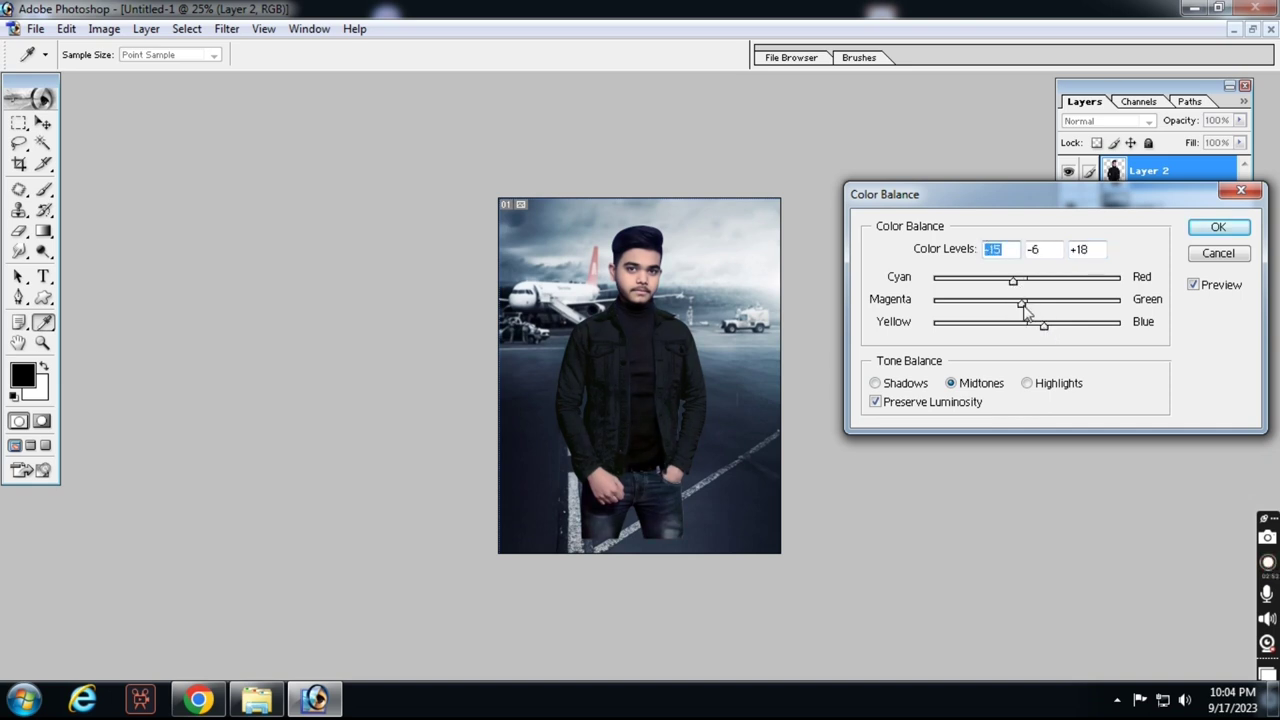
key("Return")
key("v")
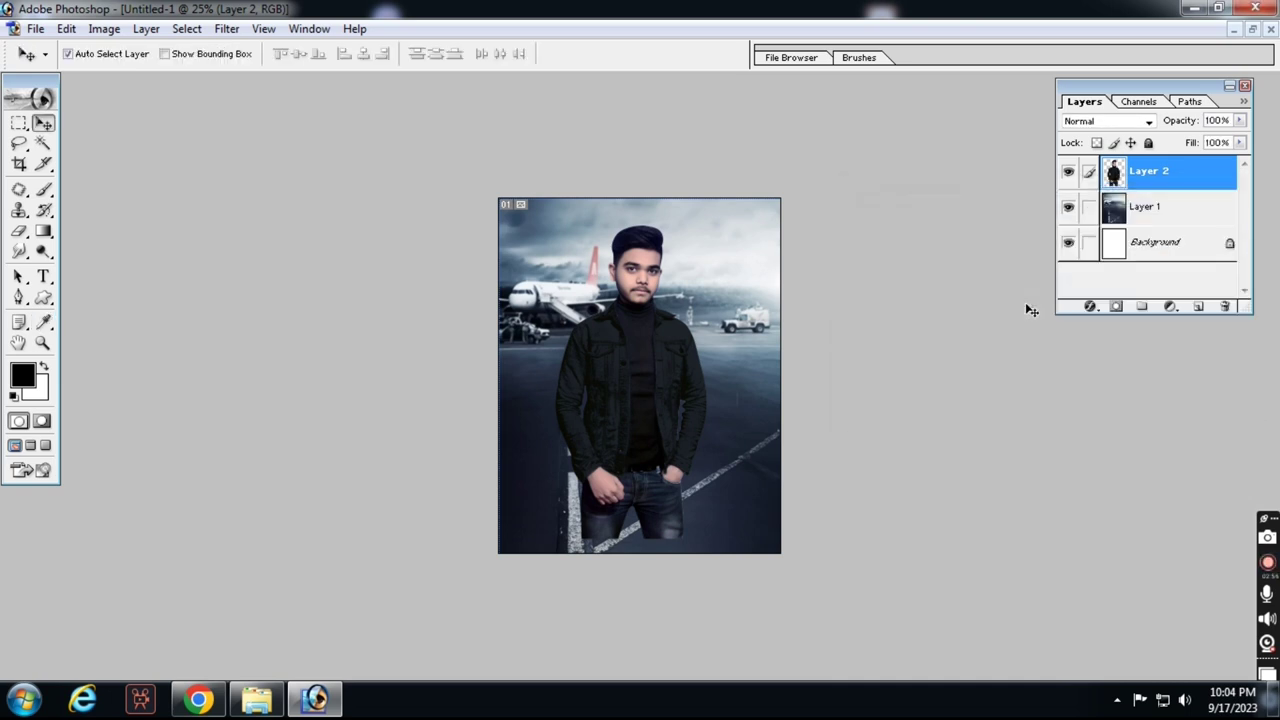
Hide the layer list and restore the composite's window alongside the two source images.
left_click(1245, 88)
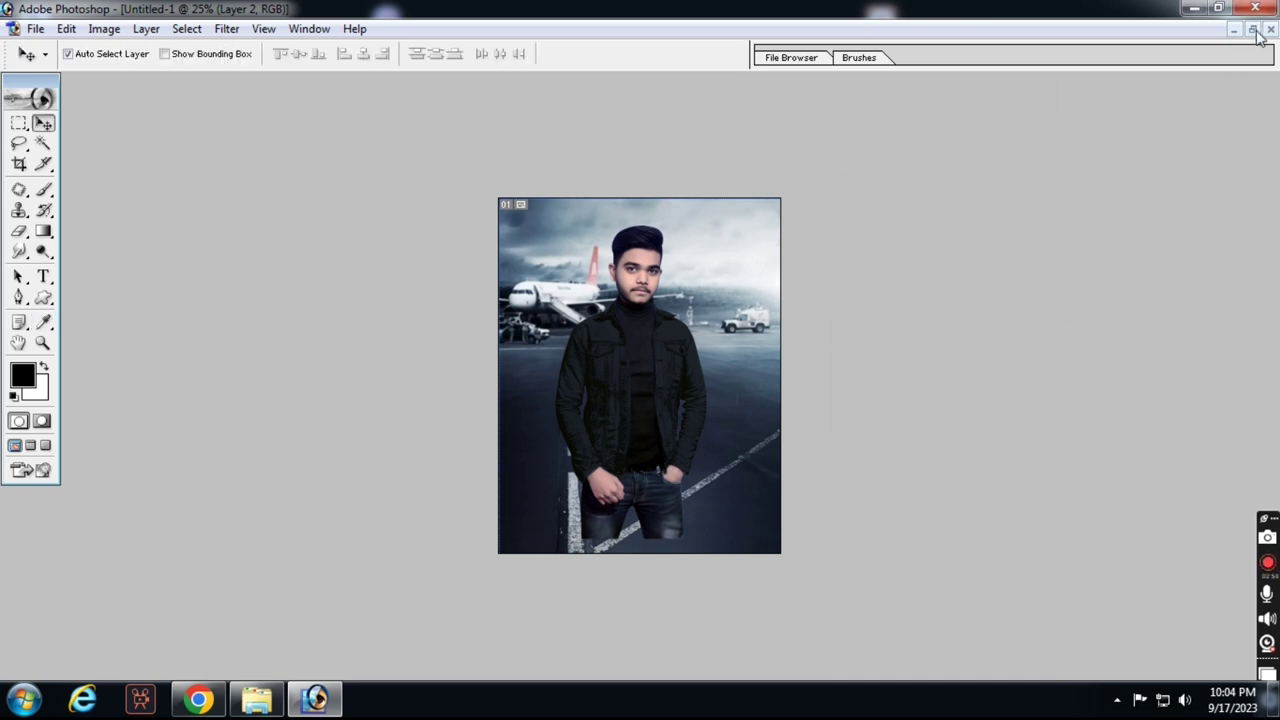
left_click(1252, 29)
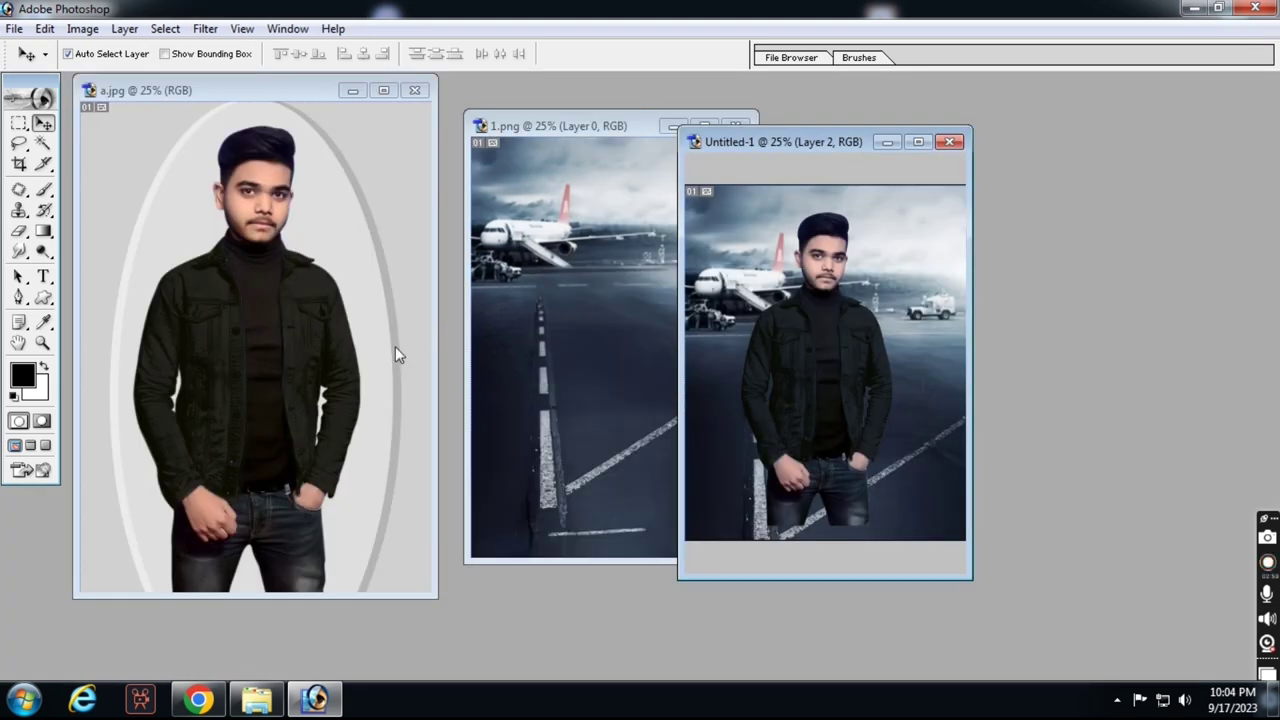
Maximize the composite, add a new layer above the man and fill it with white.
mouse_move(257, 699)
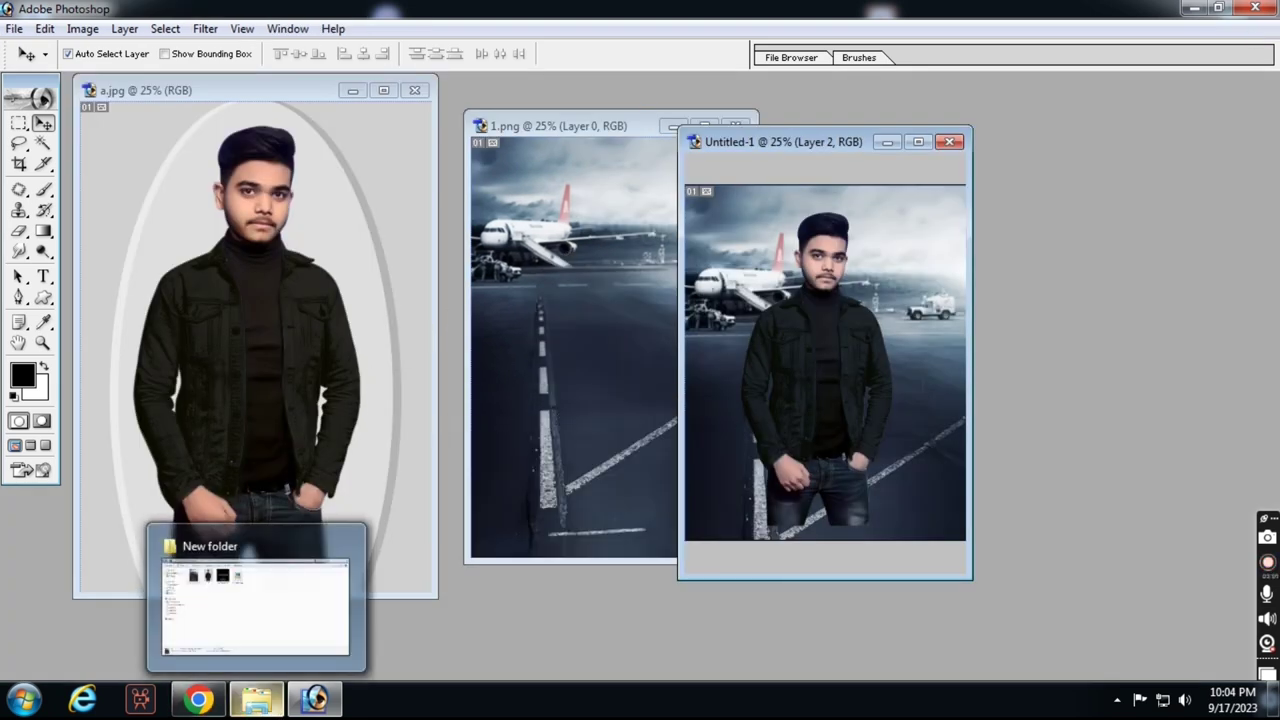
left_click(918, 142)
key("Tab")
key("Tab")
key("F7")
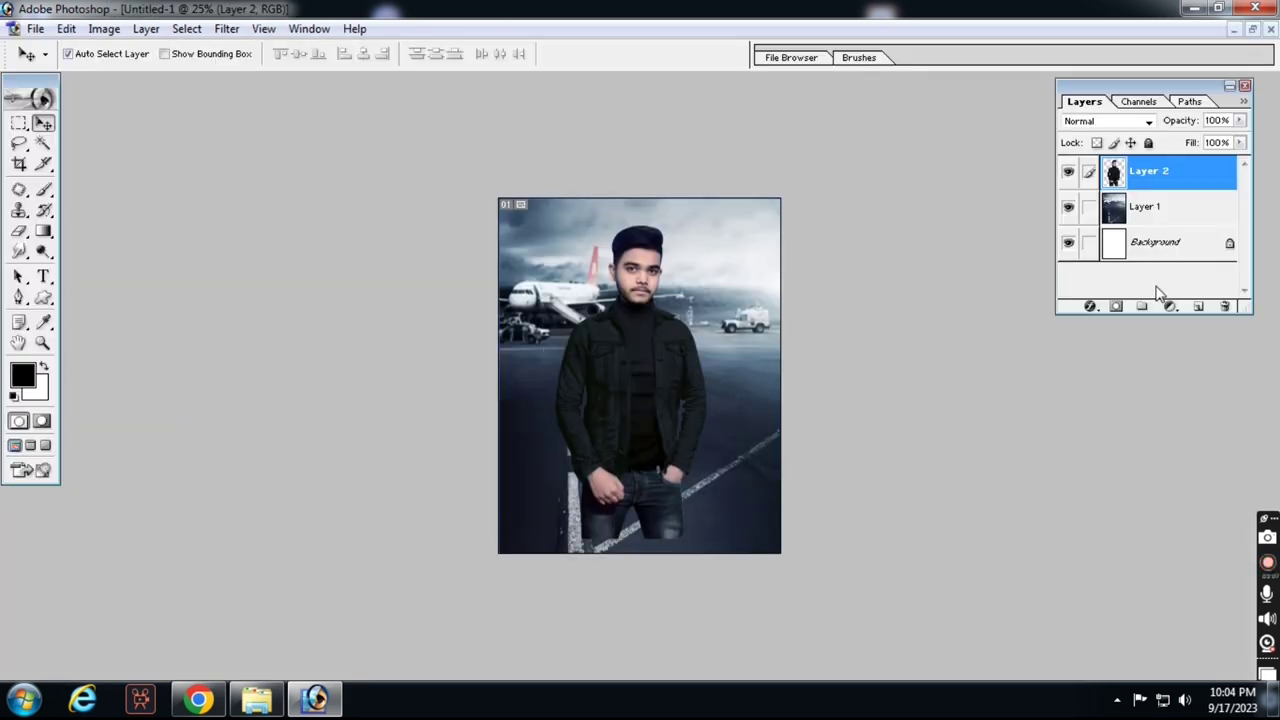
left_click(1195, 308)
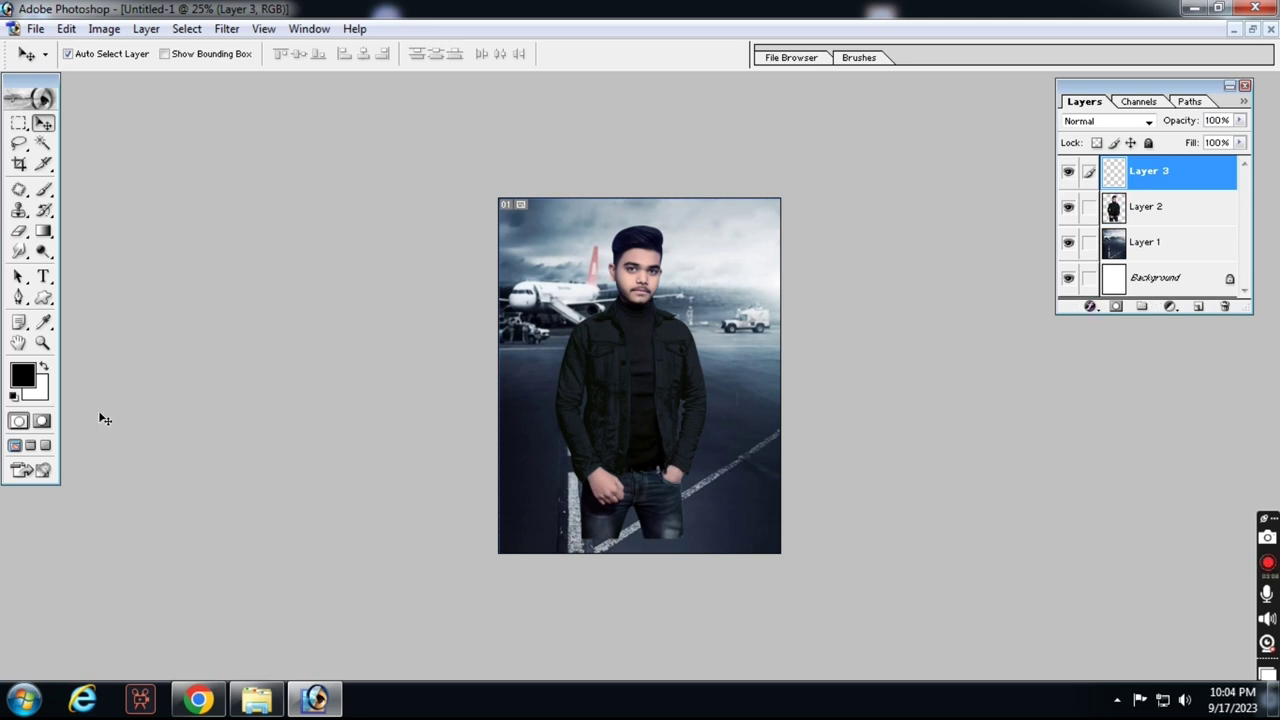
key("ctrl+BackSpace")
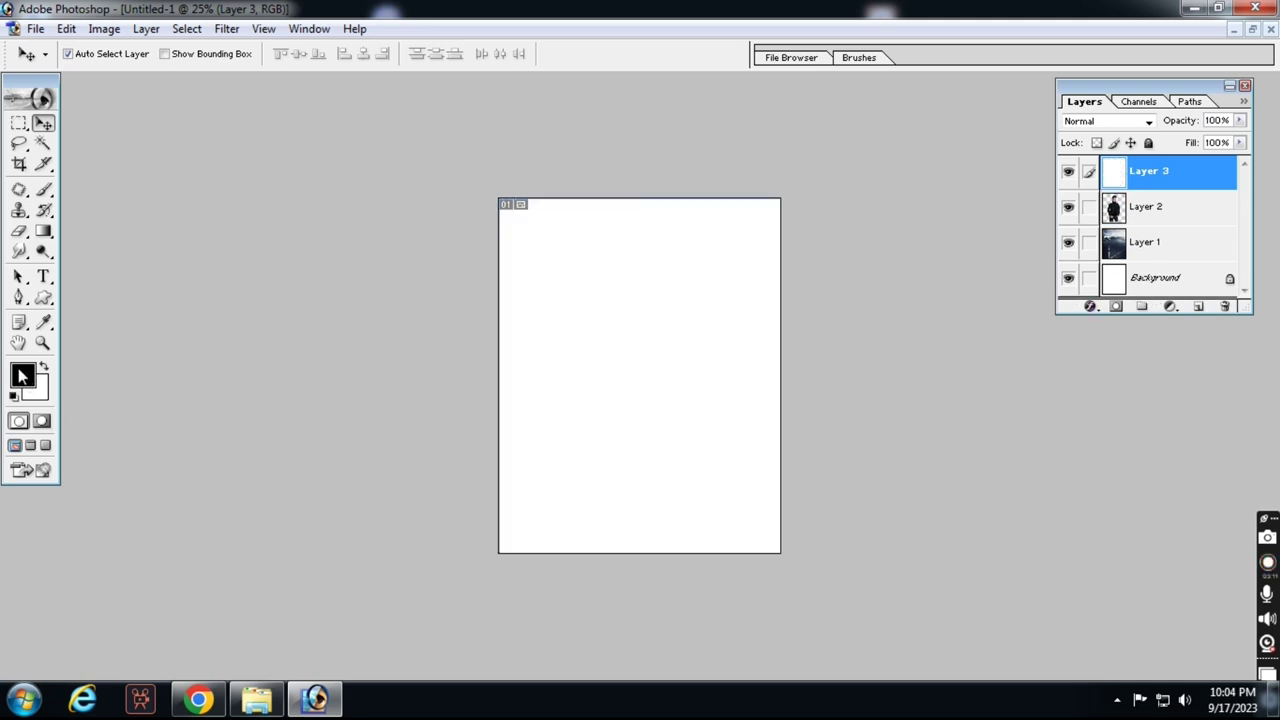
Turn the white layer solid black by lowering its lightness to the minimum with Hue/Saturation.
key("i")
key("ctrl+u")
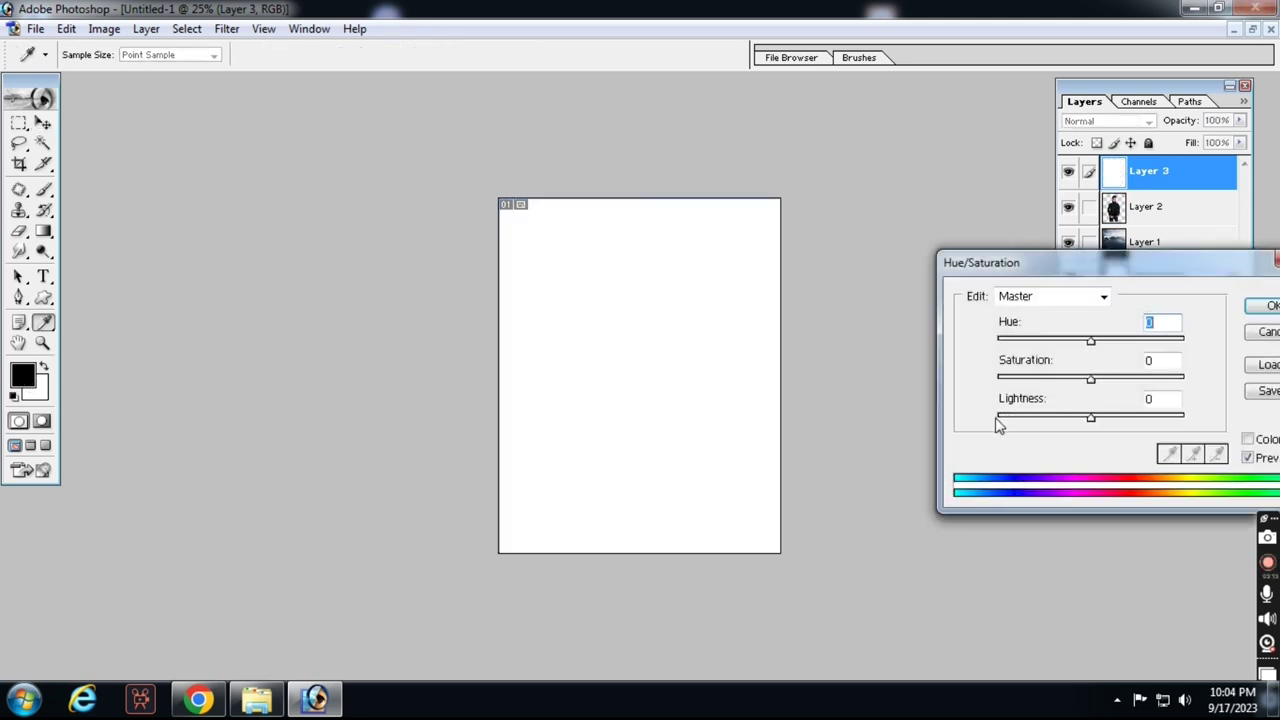
left_click_drag(997, 424, 849, 400)
key("Return")
key("v")
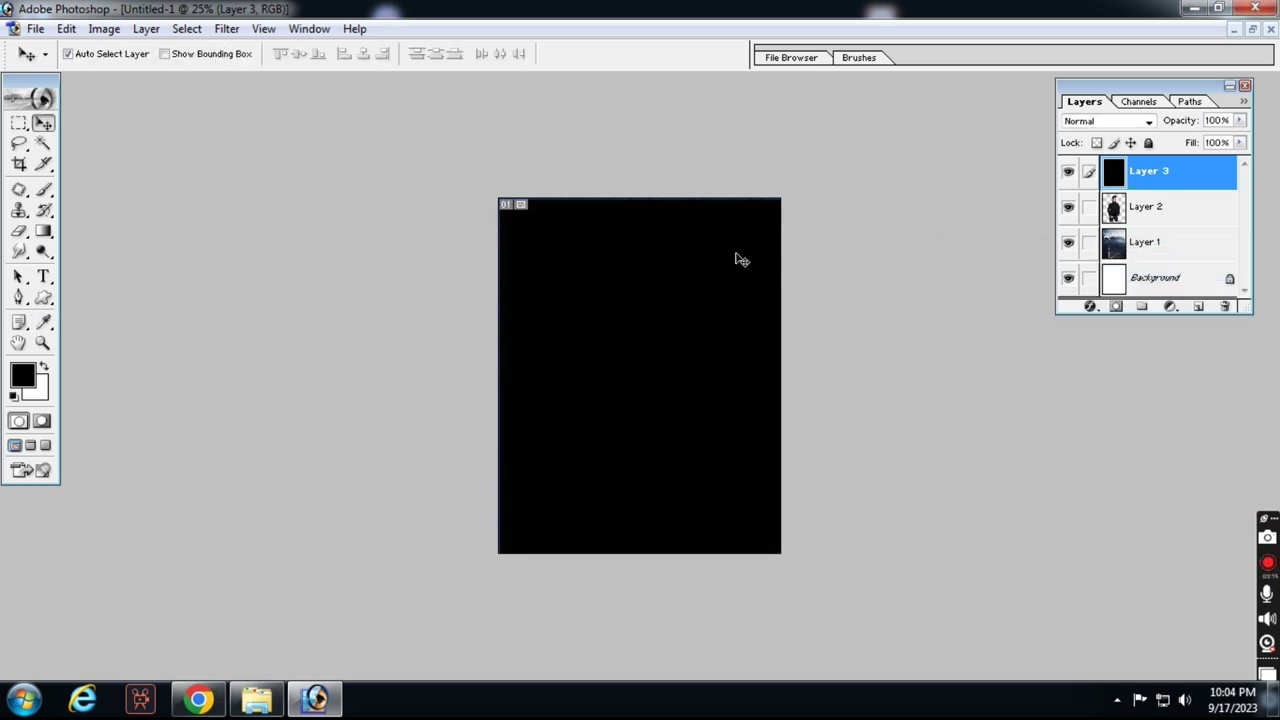
Erase the upper and middle areas of the black layer with a soft eraser of 1300 down to 800 px, keeping a dark fade at the bottom.
key("e")
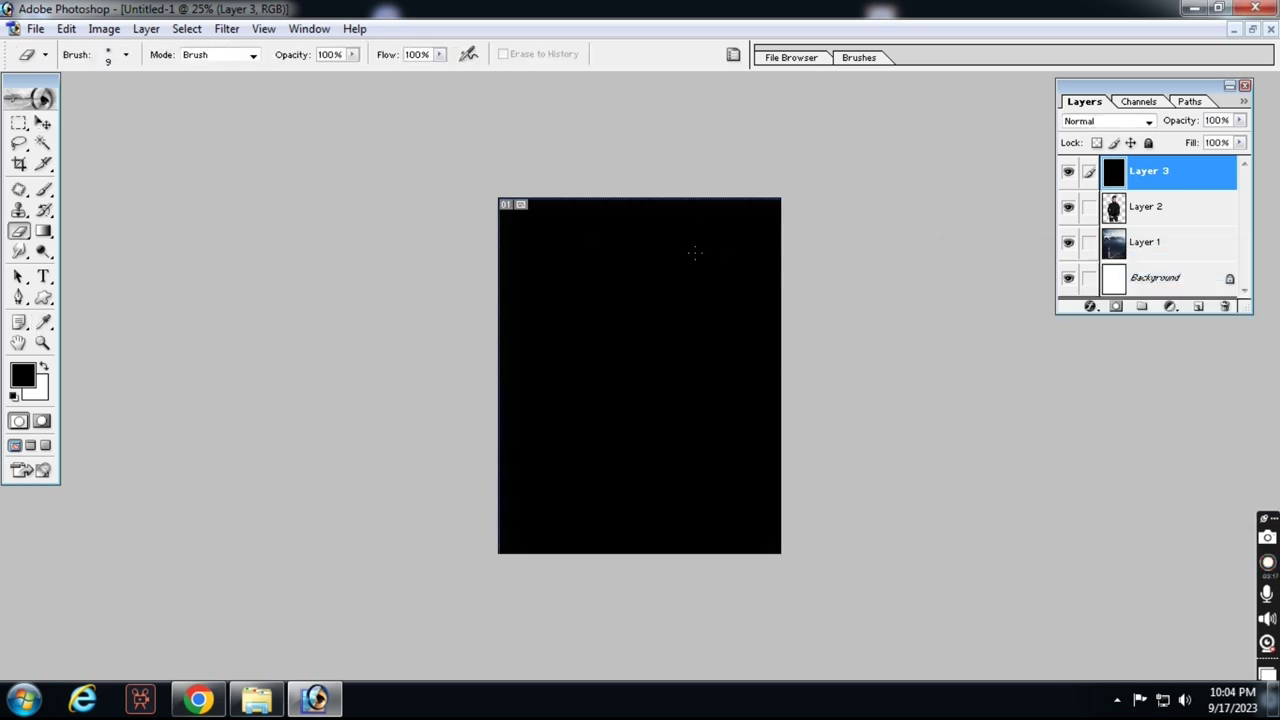
key("bracketright")
key("bracketright")
key("bracketright")
key("bracketright")
key("bracketright")
key("bracketright")
key("bracketright")
key("bracketright")
key("bracketright")
key("bracketright")
key("bracketright")
mouse_move(646, 231)
left_mouse_down()
mouse_move(595, 318)
mouse_move(563, 286)
left_mouse_up()
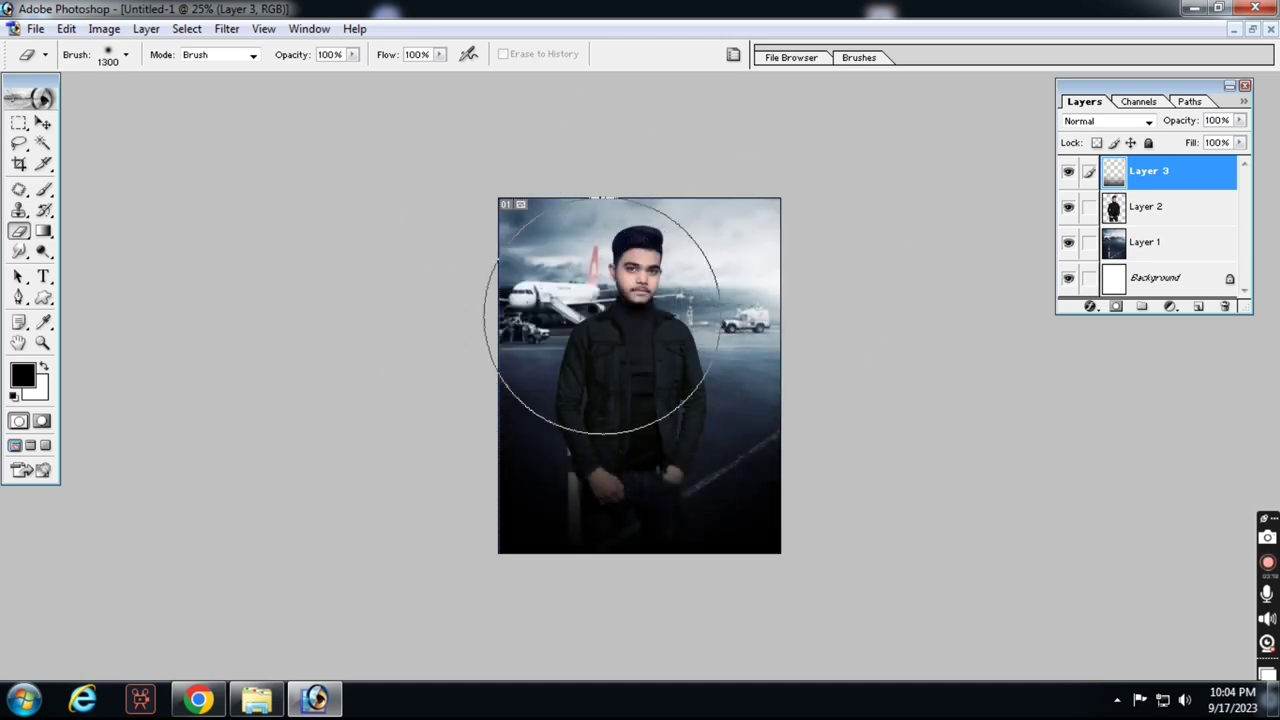
key("bracketleft")
key("bracketleft")
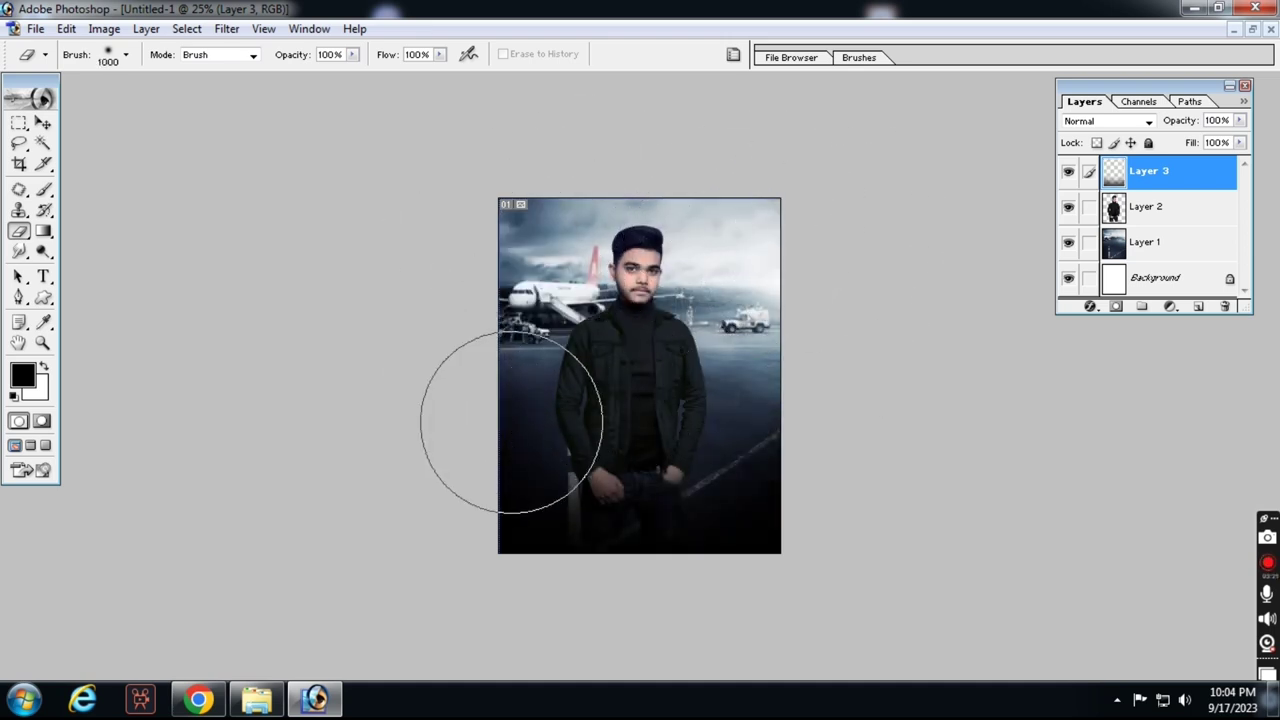
key("bracketleft")
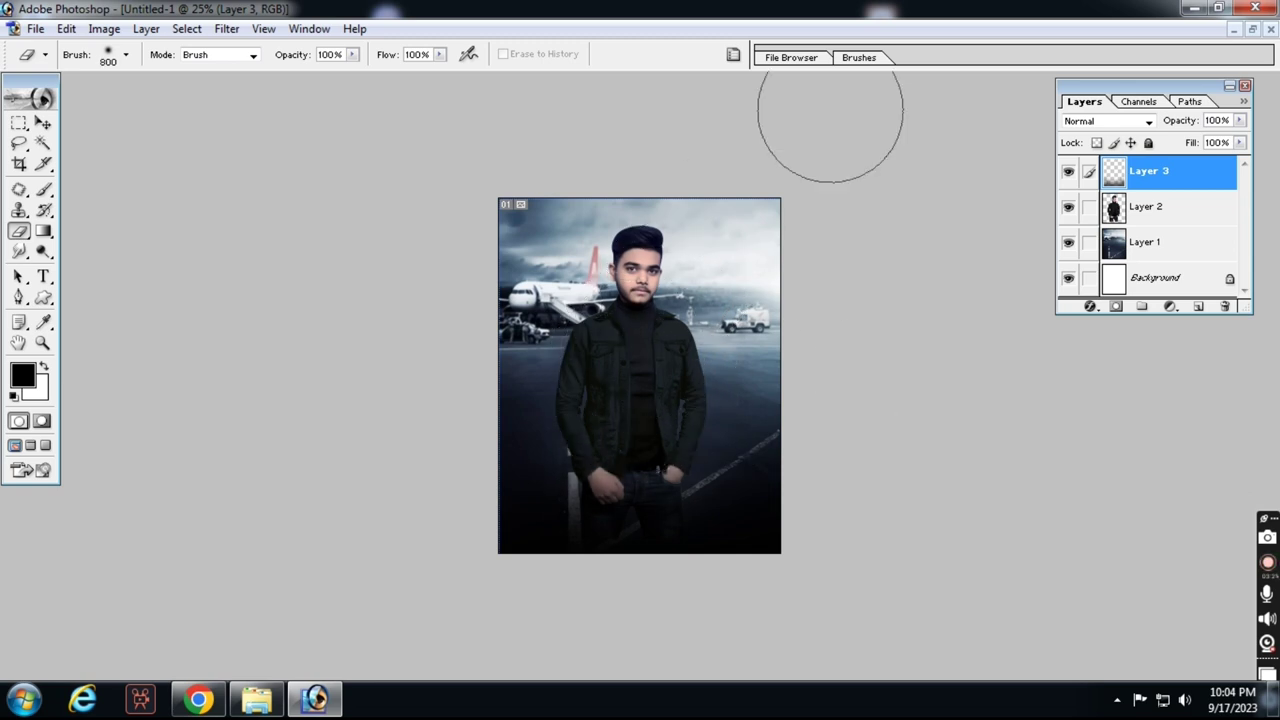
key("v")
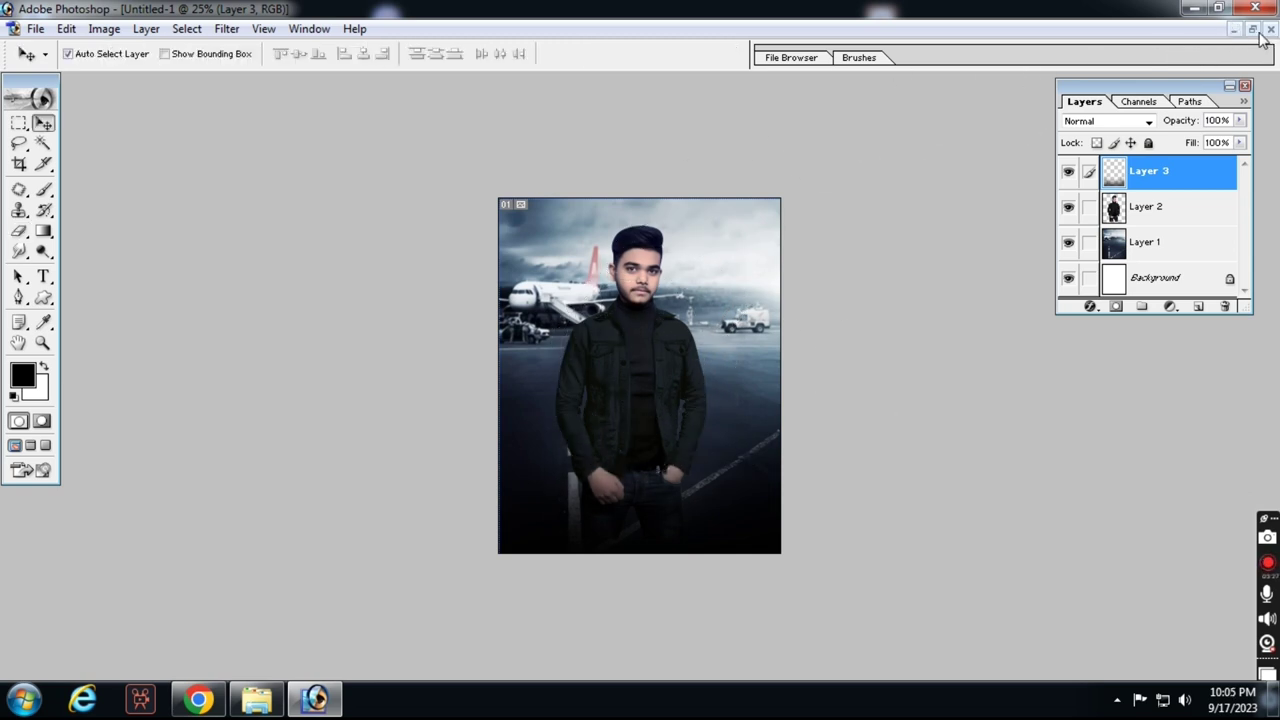
Restore the composite's window and open Bell-Bottom-1.jpg from the image folder.
left_click(1253, 30)
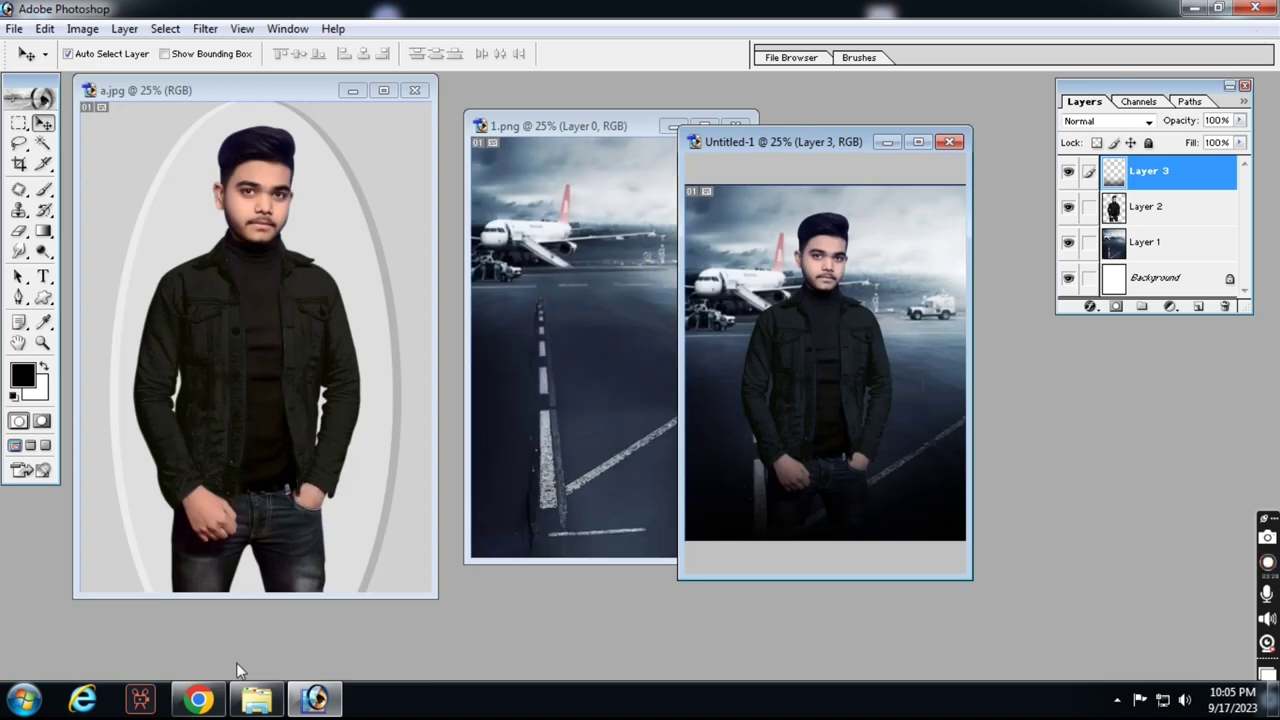
left_click(256, 698)
left_click_drag(430, 150, 448, 465)
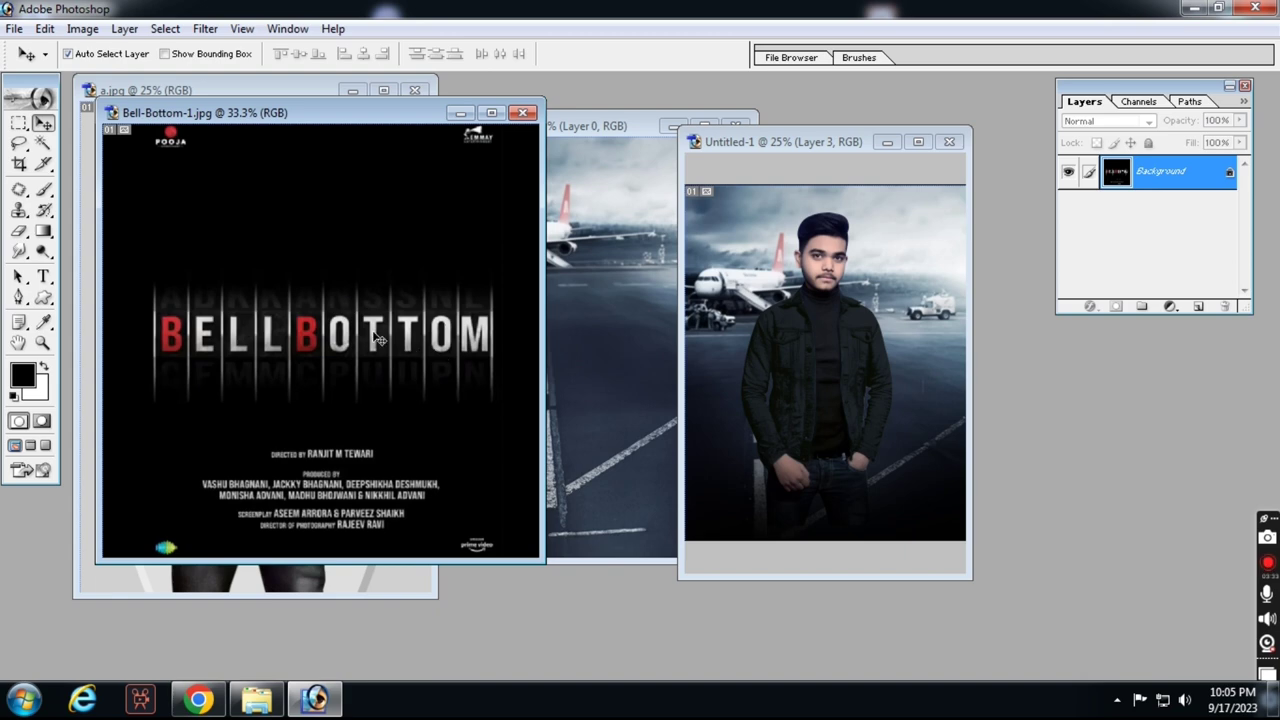
Select a rectangle around the BELLBOTTOM title in Bell-Bottom-1.jpg and place it in the airport composite.
key("m")
left_click_drag(330, 400, 528, 426)
key("v")
left_click_drag(491, 366, 773, 457)
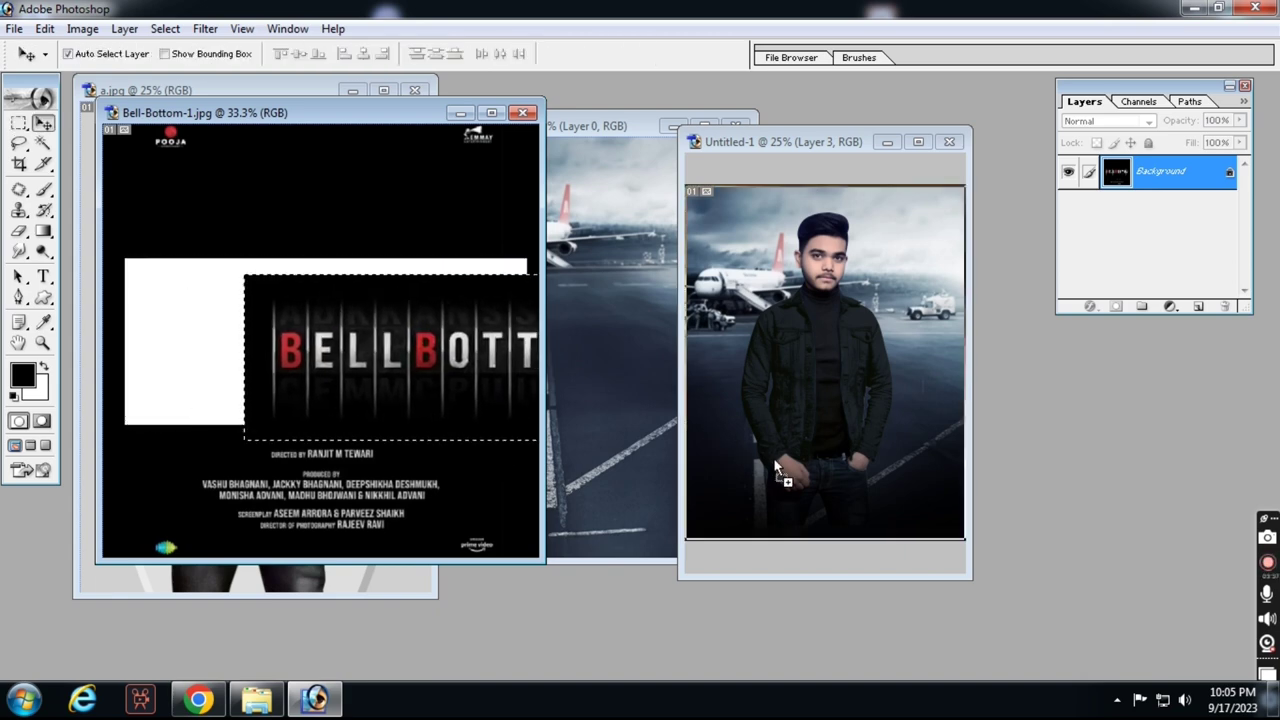
Maximize the composite, then scale and position the title strip across the lower part of the canvas.
left_click(916, 143)
key("ctrl+t")
left_click_drag(580, 474, 686, 476)
left_click_drag(800, 410, 792, 444)
key("Return")
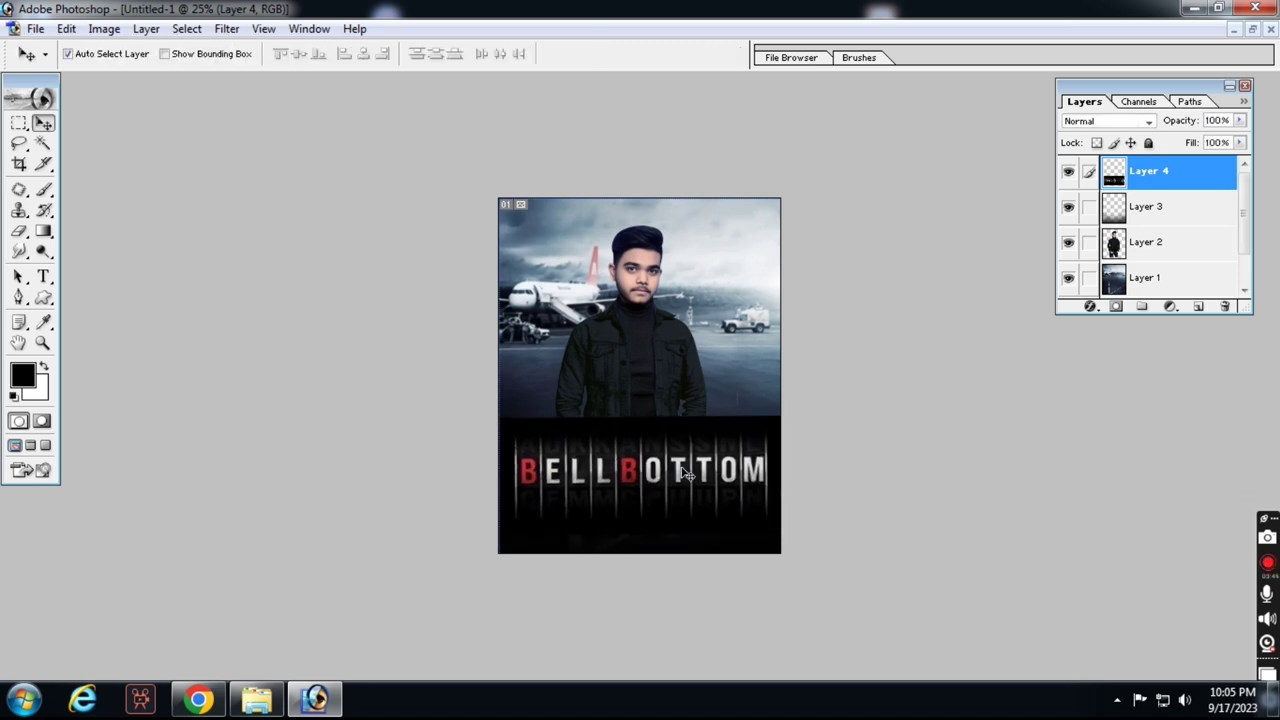
Set the title layer's blend mode to Screen after comparing it with Lighten.
left_click(1079, 122)
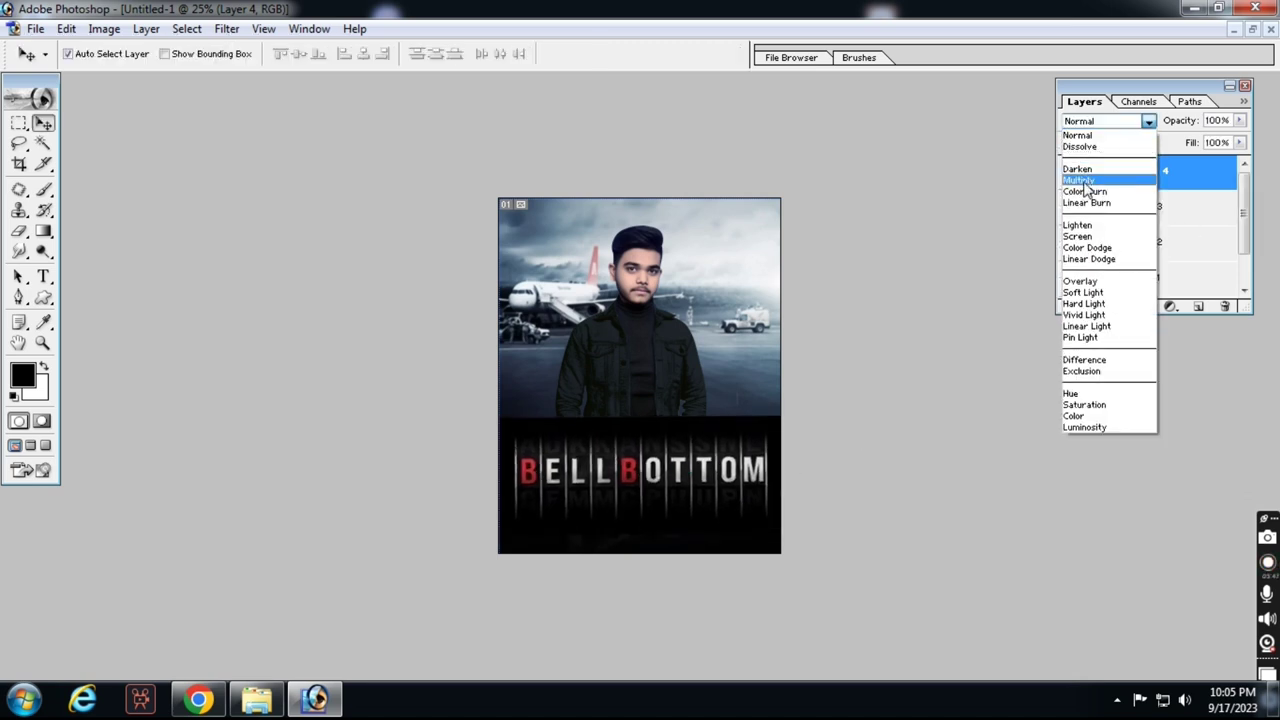
left_click(1078, 236)
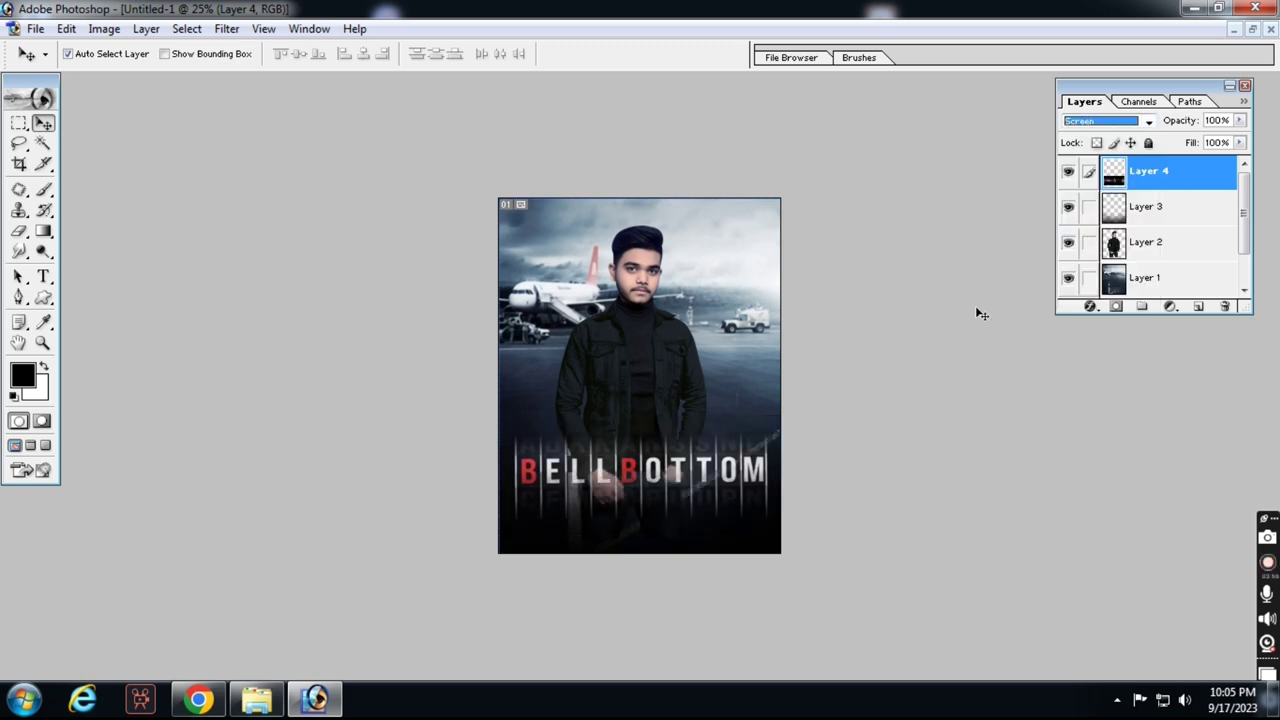
key("Up")
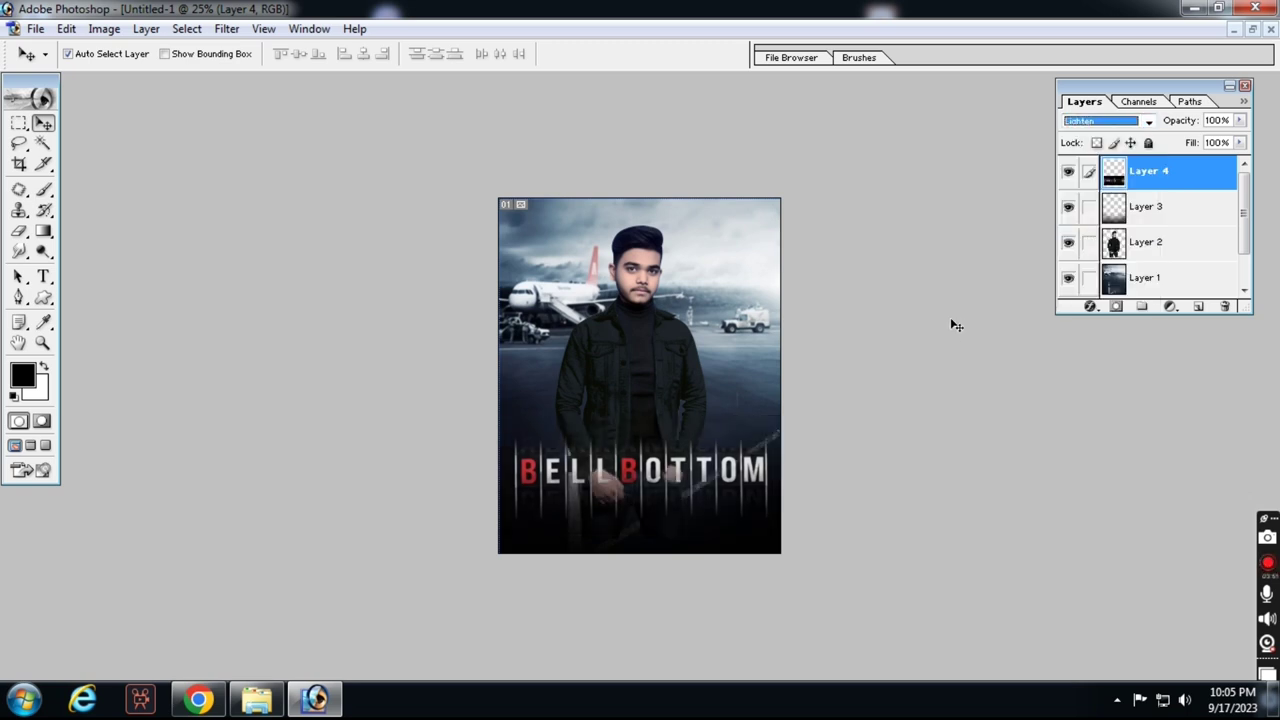
key("Down")
left_click(870, 349)
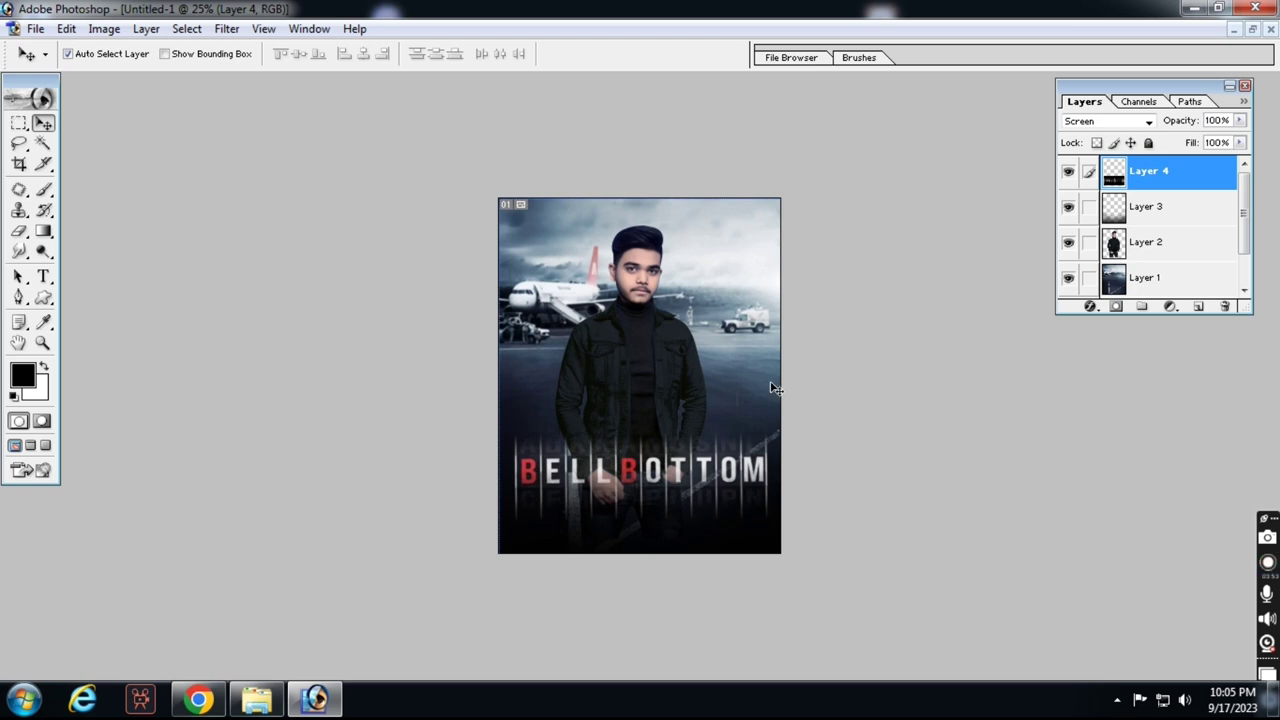
Scale the title proportionally to 94.6% and move the man slightly higher on the canvas.
scroll(775, 388, "up", 1)
scroll(731, 428, "up", 1)
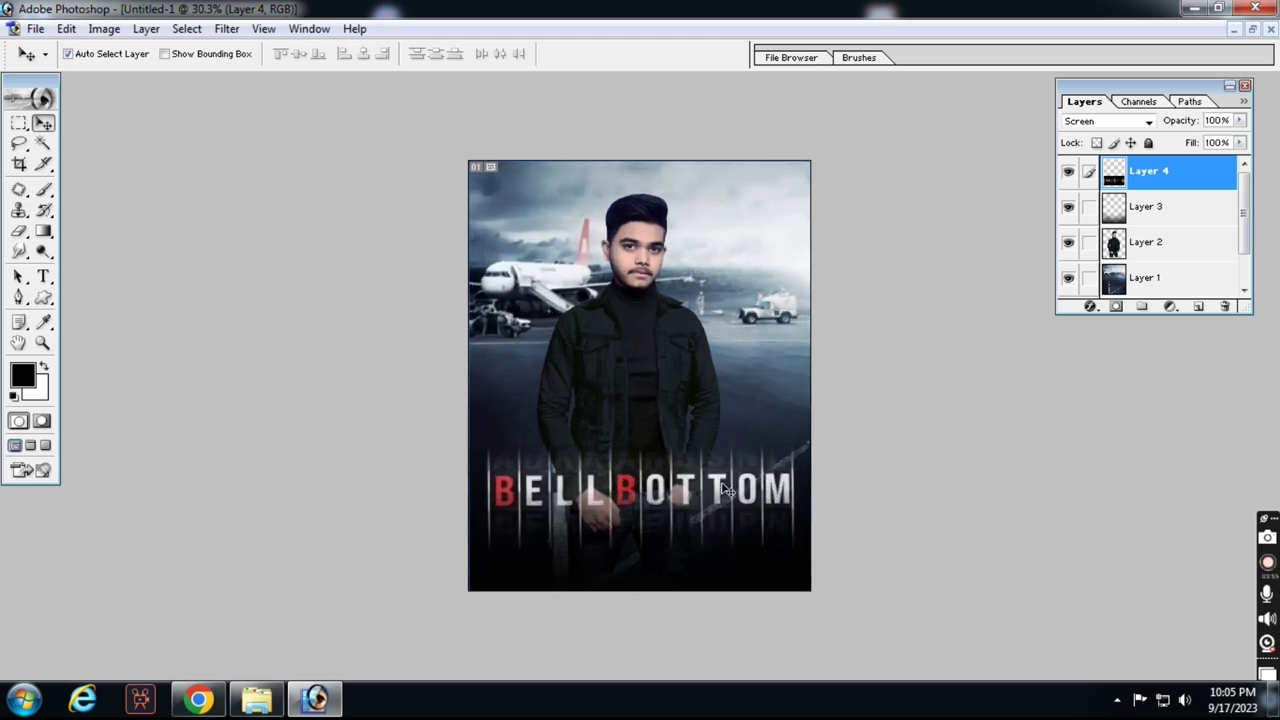
key("ctrl+t")
left_click_drag(825, 424, 815, 428)
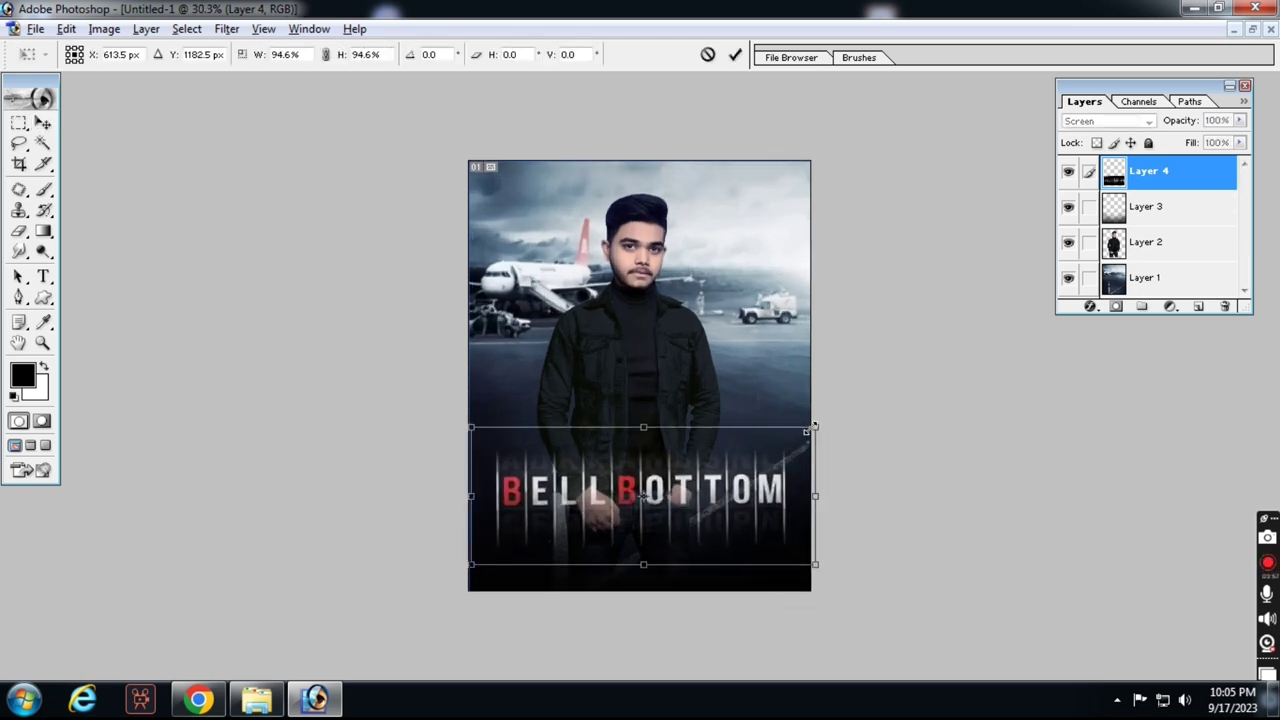
key("Return")
left_click_drag(616, 389, 614, 368)
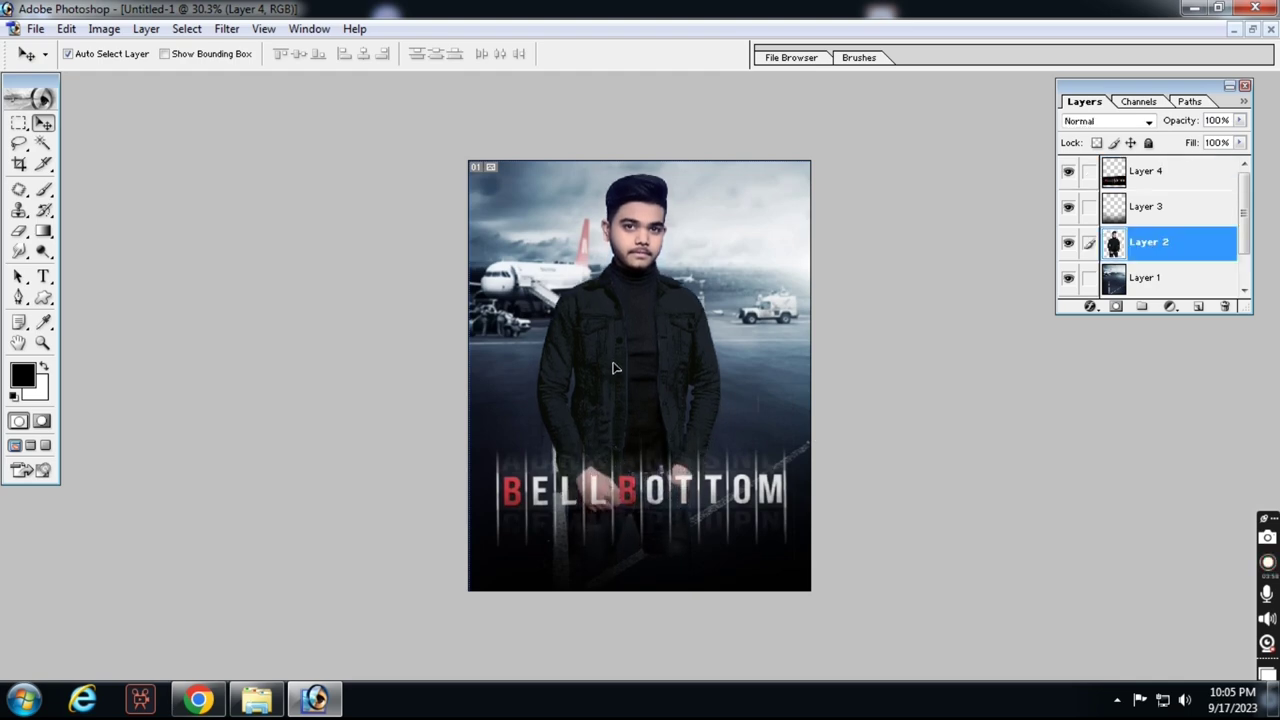
Move the title slightly lower and scale its height to 85%, keeping its full width.
left_click_drag(687, 498, 685, 508)
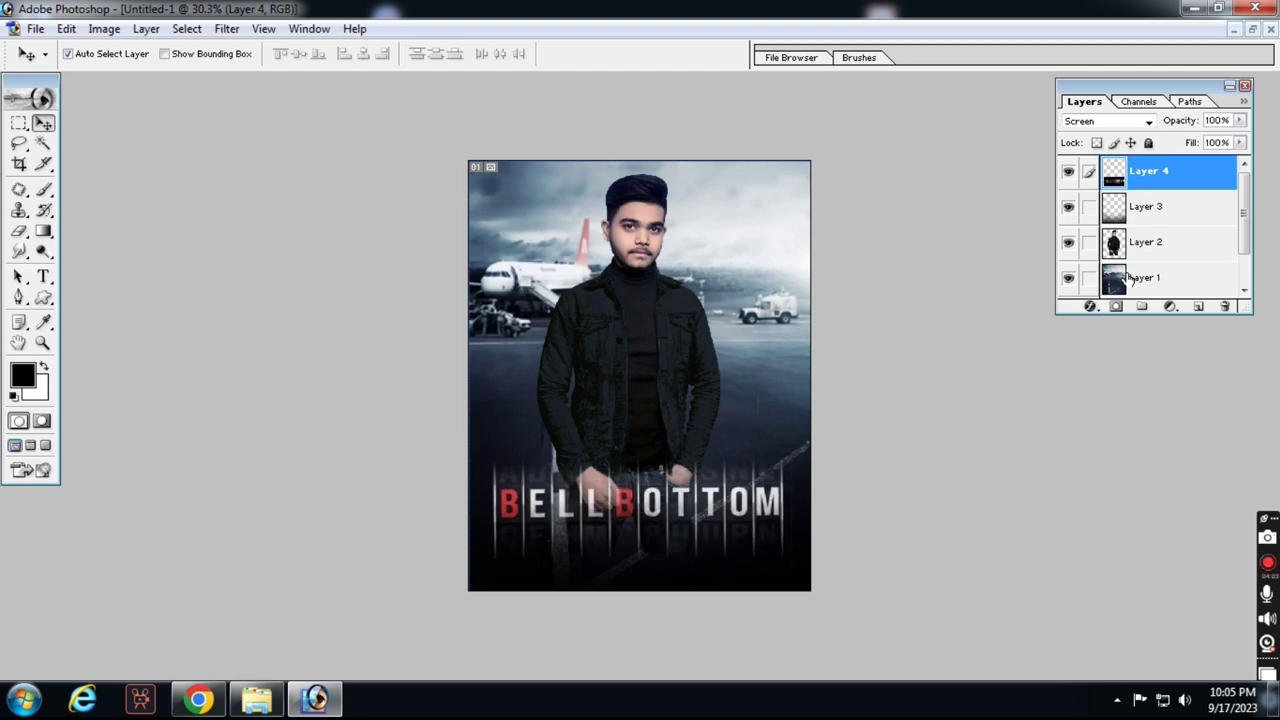
key("ctrl+t")
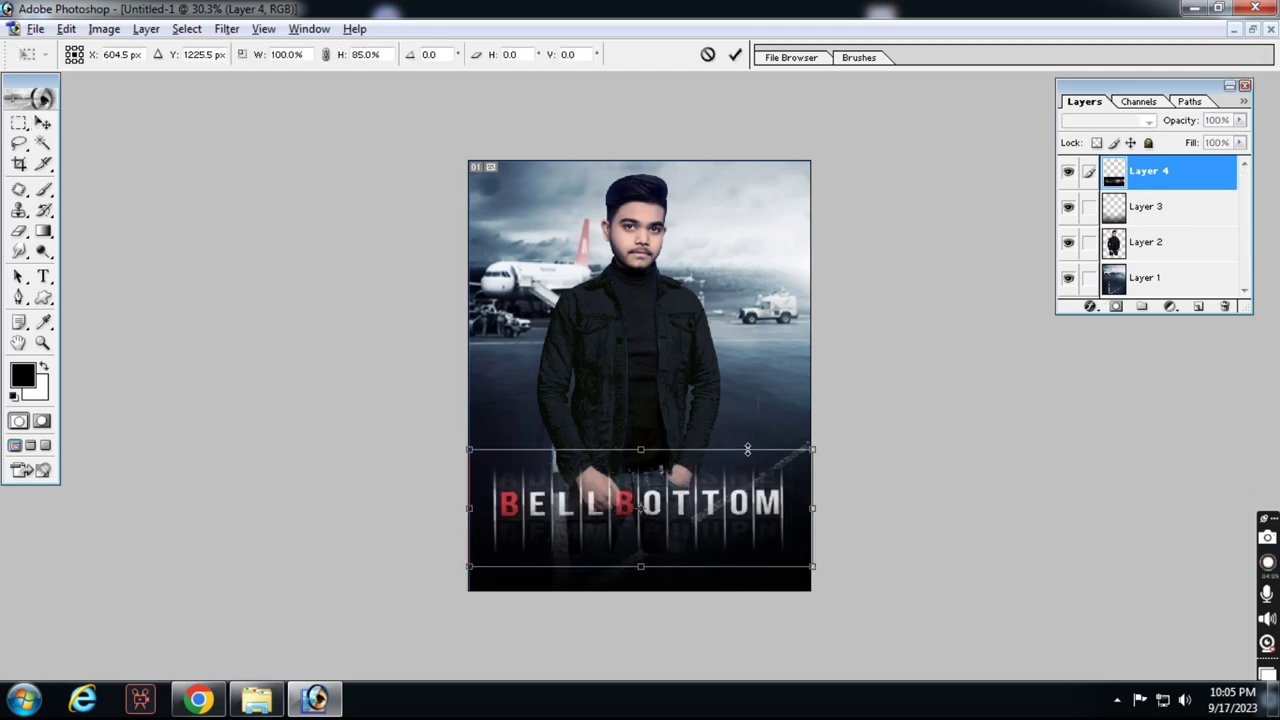
key("Return")
Select the credits and bottom logos in Bell-Bottom-1.jpg and place them in the composite.
left_click(1252, 31)
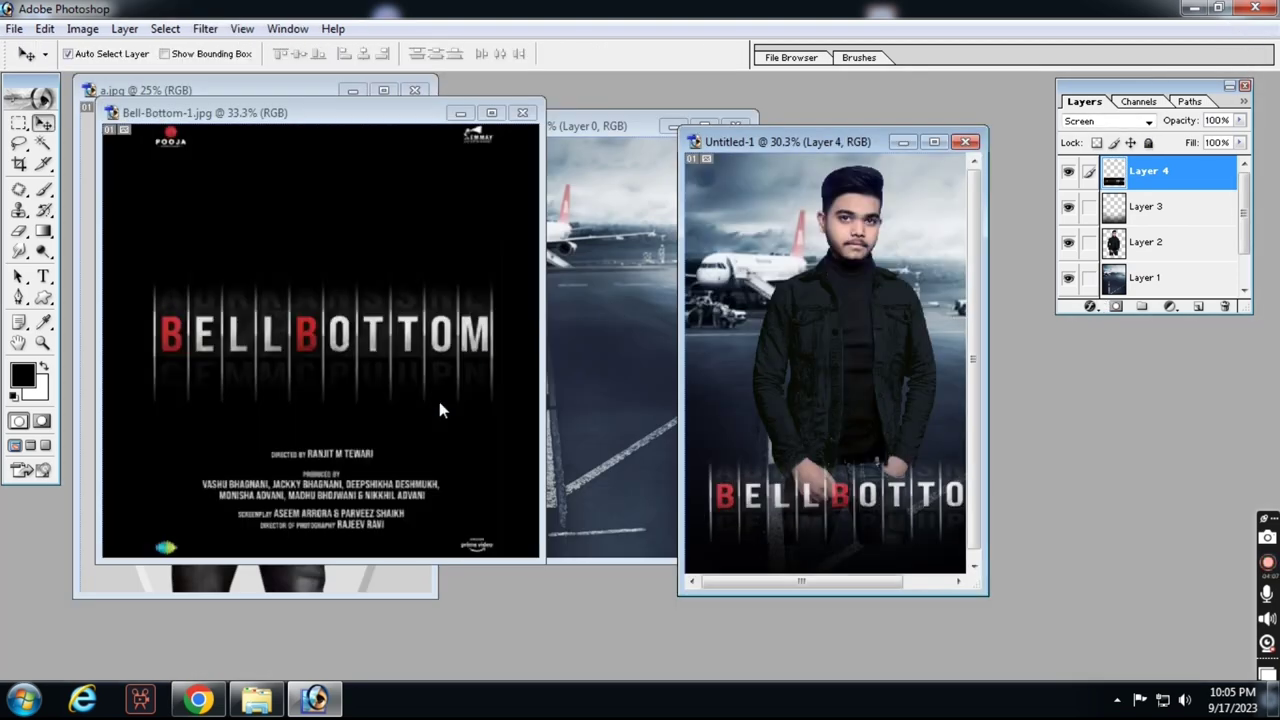
left_click(437, 396)
key("m")
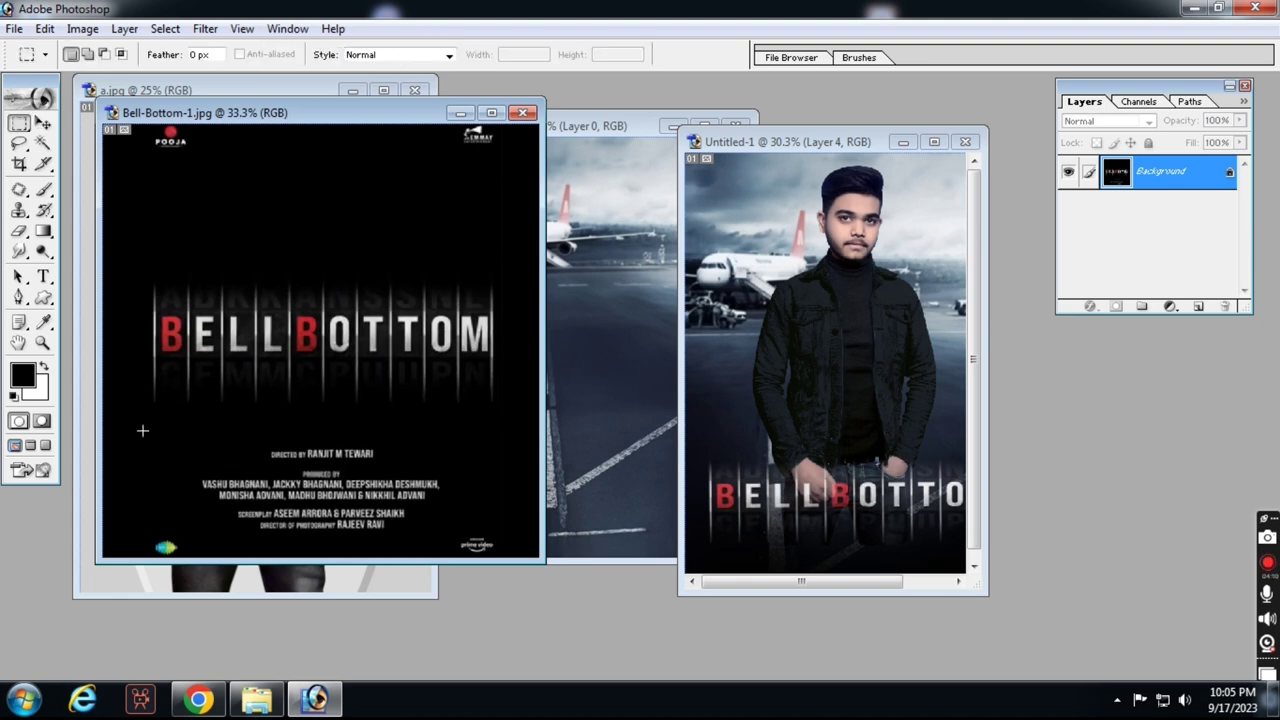
left_click_drag(377, 506, 528, 556)
key("v")
left_click_drag(330, 500, 830, 530)
Maximize the composite and set the credits layer's blend mode to Screen.
left_click(934, 141)
left_click(1090, 121)
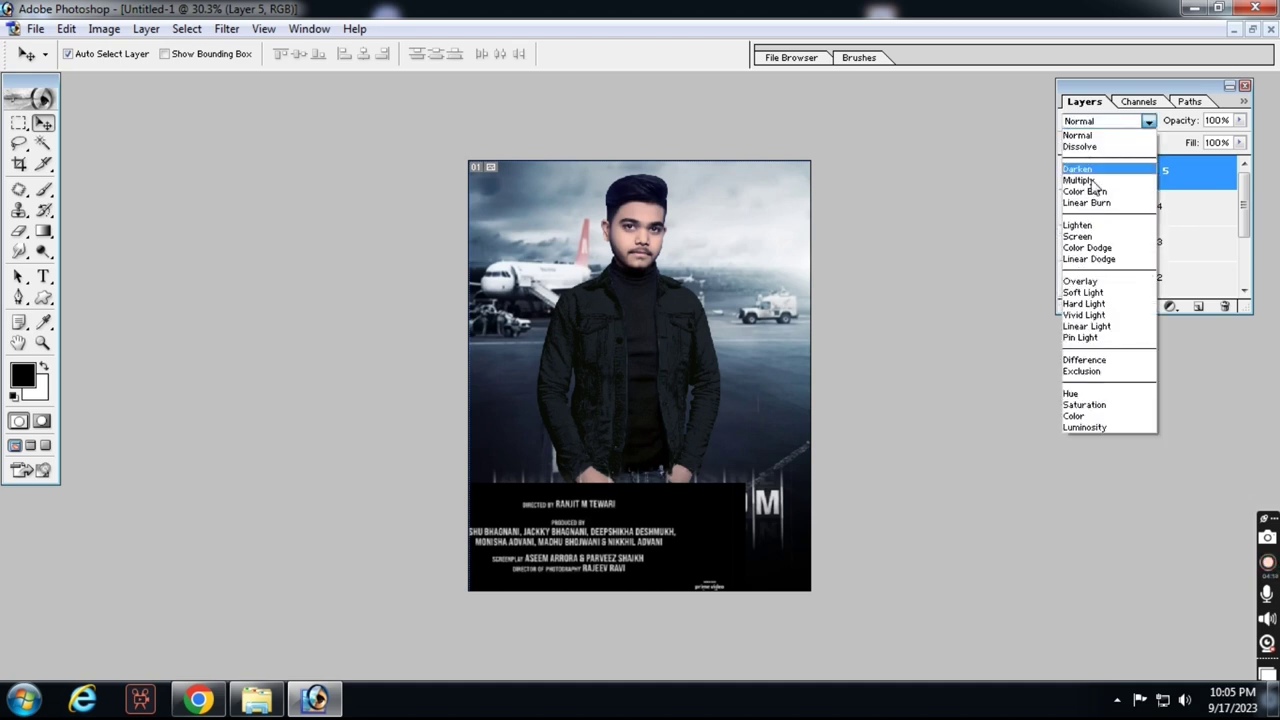
left_click(1080, 237)
Center the credits block at the bottom of the poster and scale it to 84.6% width and 68.4% height.
key("ctrl+t")
left_click_drag(598, 548, 665, 548)
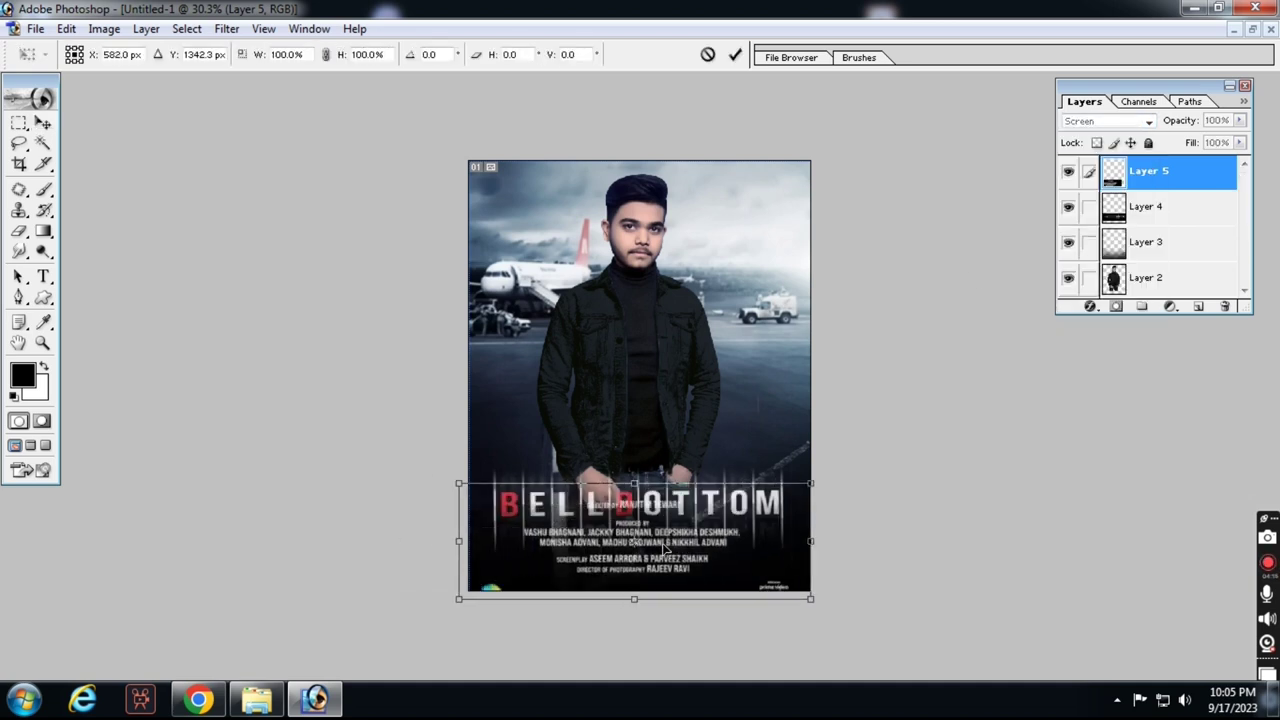
left_click_drag(810, 483, 708, 512)
left_click_drag(470, 404, 811, 710)
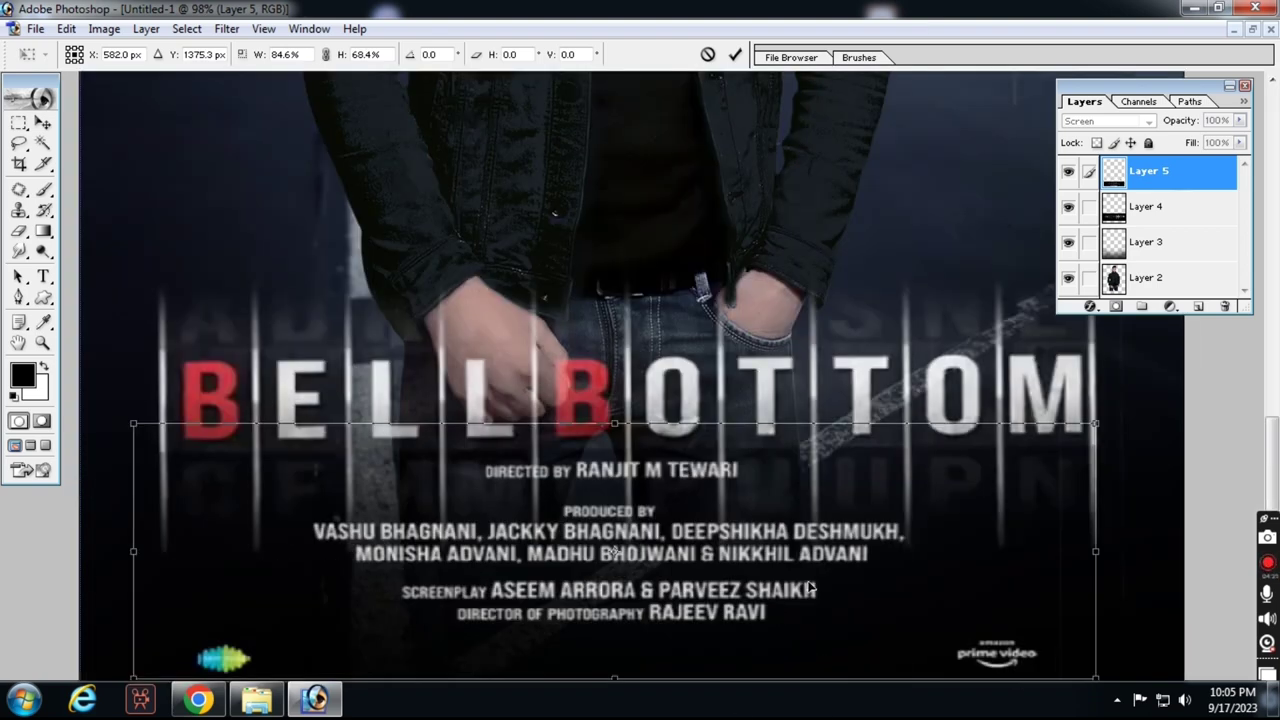
key("Return")
Move the colourful logo and the Prime Video logo outward towards the poster's bottom corners and clear the selection.
key("v")
left_click_drag(224, 658, 138, 657)
key("m")
mouse_move(915, 605)
left_mouse_down()
mouse_move(1058, 678)
mouse_move(1126, 653)
left_mouse_up()
key("v")
key("ctrl+d")
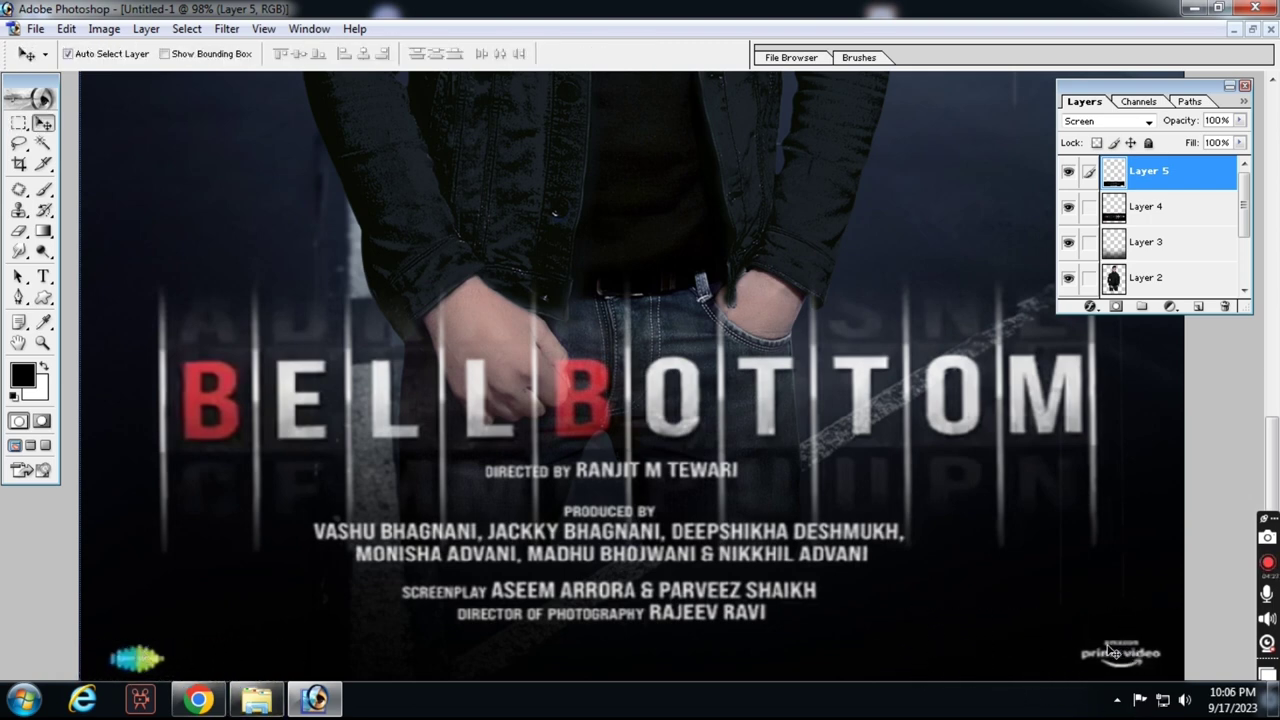
Select only the credits text, move it slightly lower beneath the title and clear the selection.
key("m")
left_click_drag(298, 424, 954, 644)
key("v")
left_click_drag(673, 511, 682, 548)
key("ctrl+d")
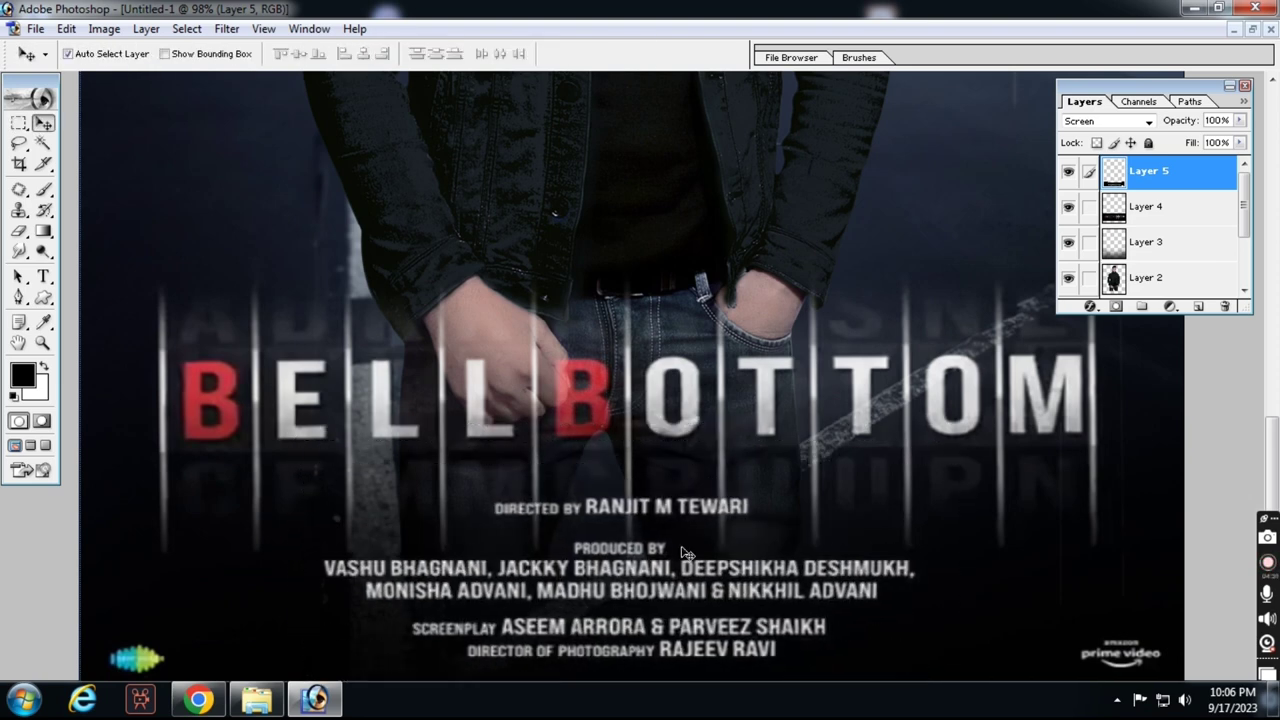
Move the BELLBOTTOM title slightly higher above the credits and restore the composite's window.
key("ctrl+minus")
key("ctrl+minus")
key("ctrl+minus")
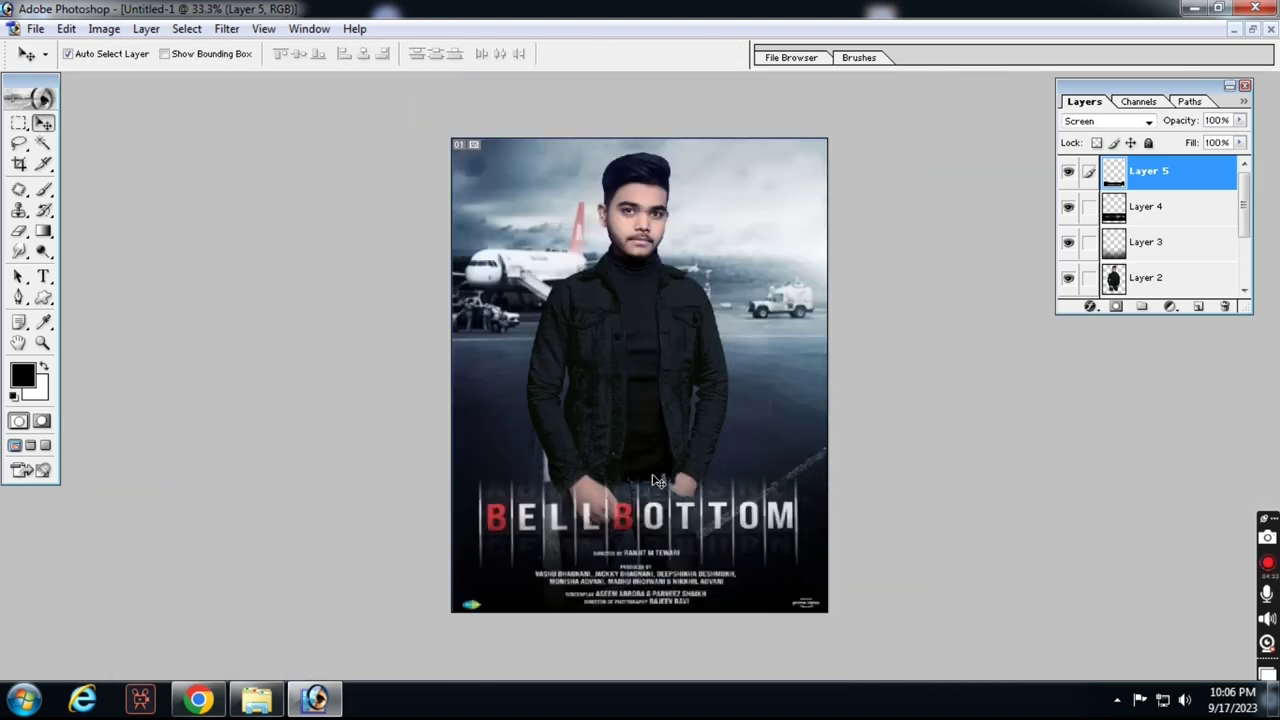
left_click_drag(657, 537, 653, 527)
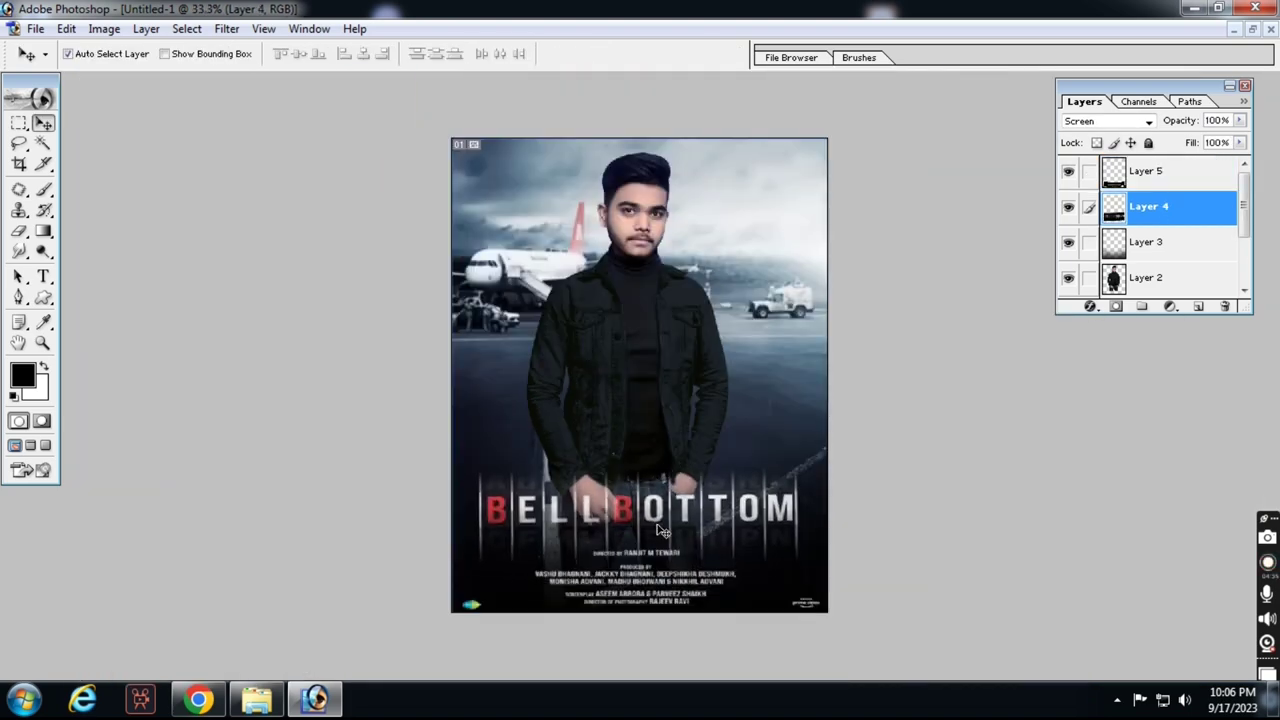
key("ctrl+minus")
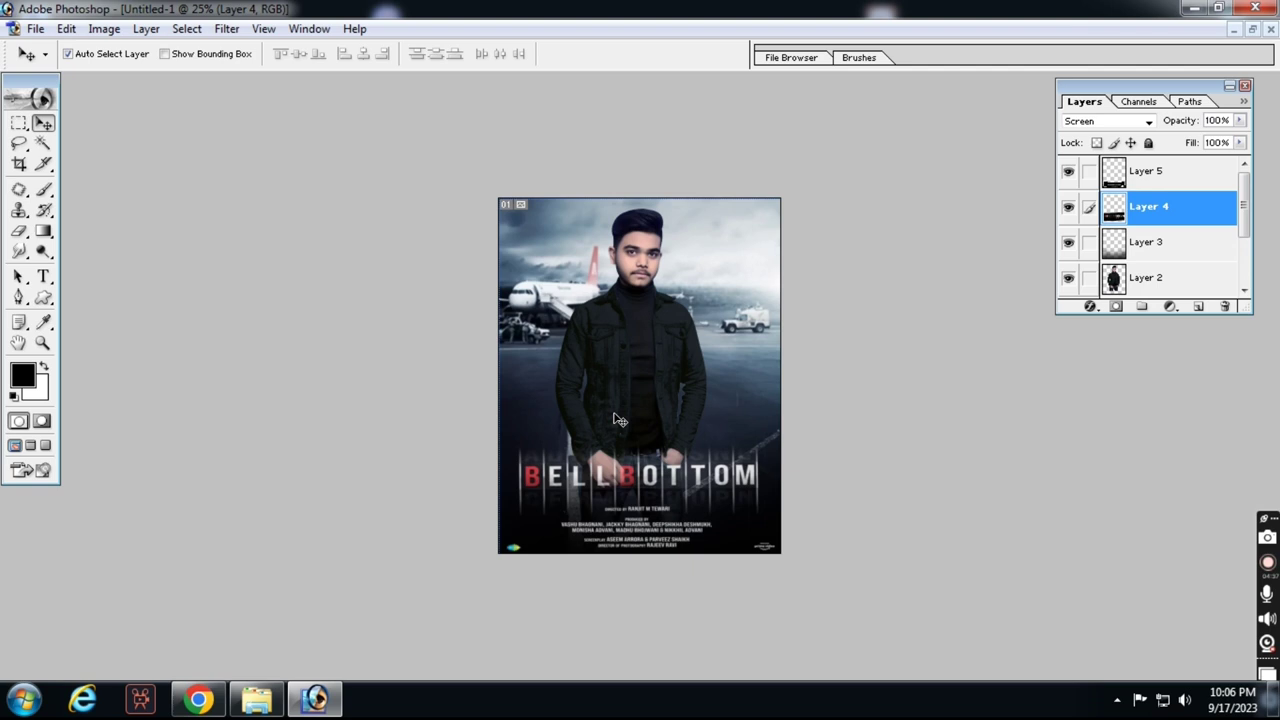
left_click(1252, 29)
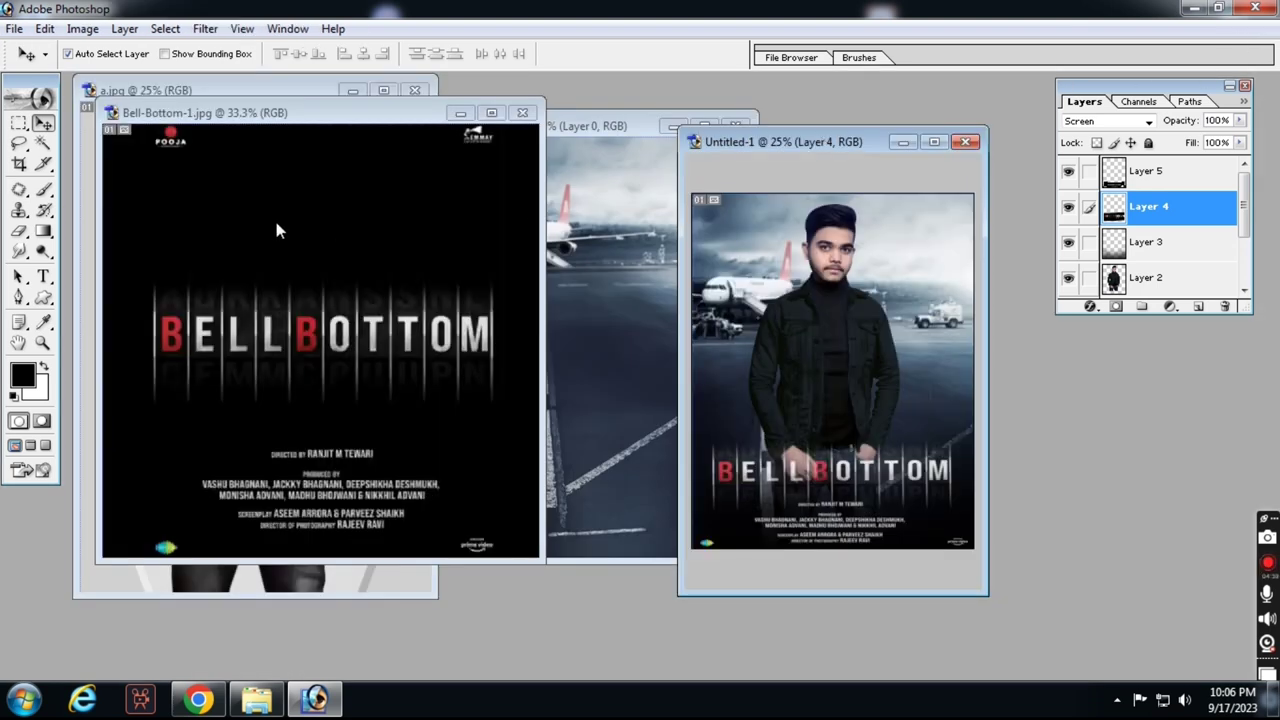
Copy the POOJA logo from the title image into the poster's upper-left corner and blend it with Screen mode.
left_click(276, 219)
key("m")
key("v")
left_click_drag(113, 115, 725, 220)
left_click(1106, 121)
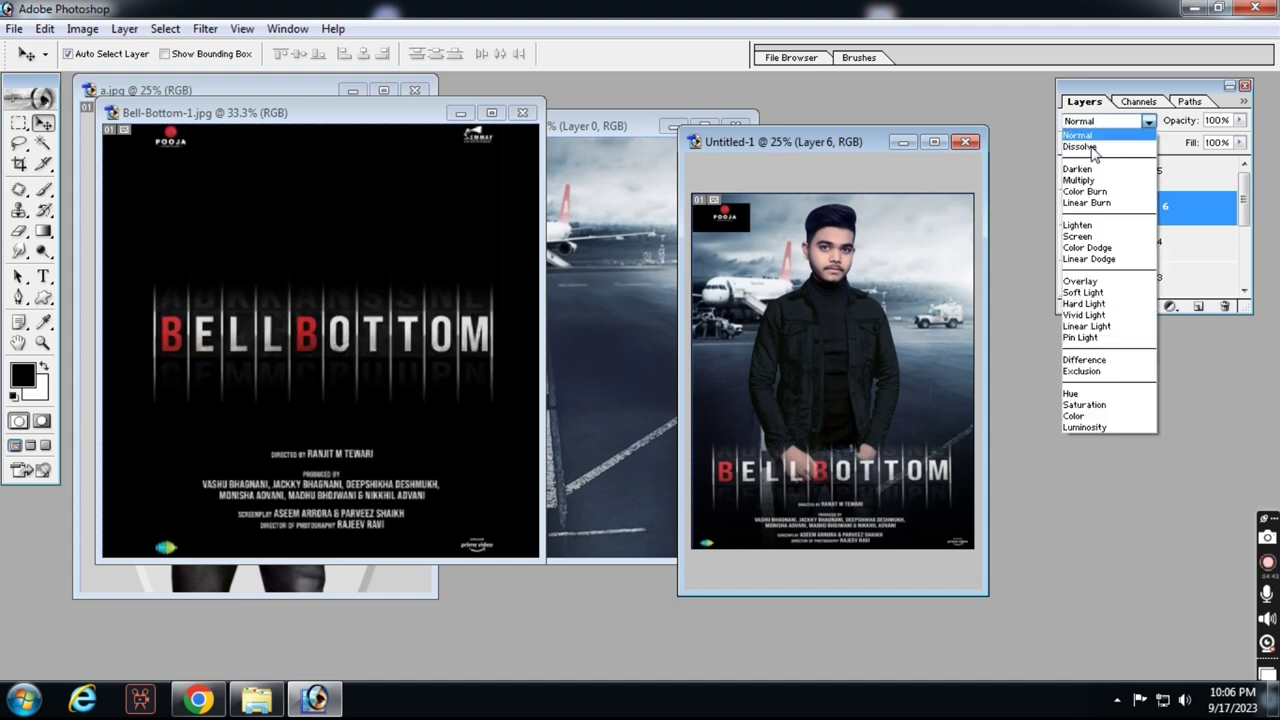
left_click(1100, 237)
left_click(934, 142)
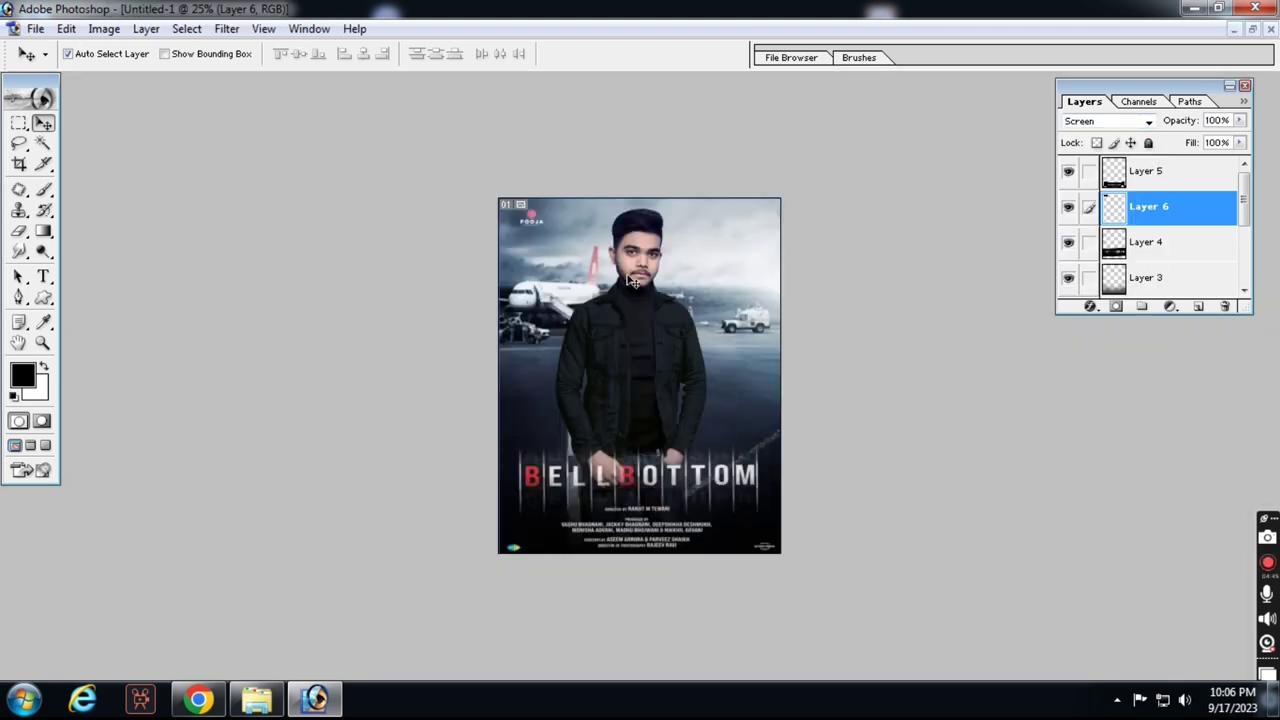
left_click(1252, 29)
Copy the EMMAY logo from the title image into the poster's upper-right corner and blend it with Screen mode.
left_click(466, 171)
key("m")
mouse_move(437, 171)
left_mouse_down()
mouse_move(538, 125)
mouse_move(930, 223)
left_mouse_up()
key("v")
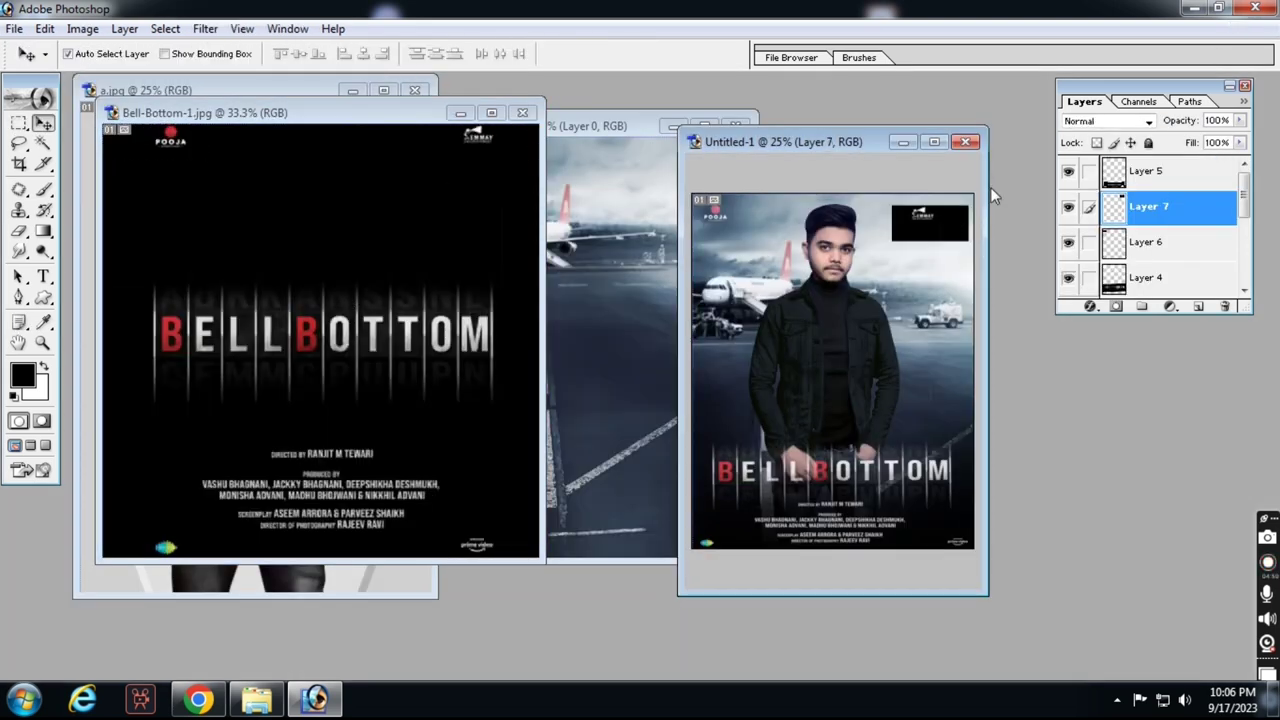
left_click(1108, 121)
left_click(1095, 243)
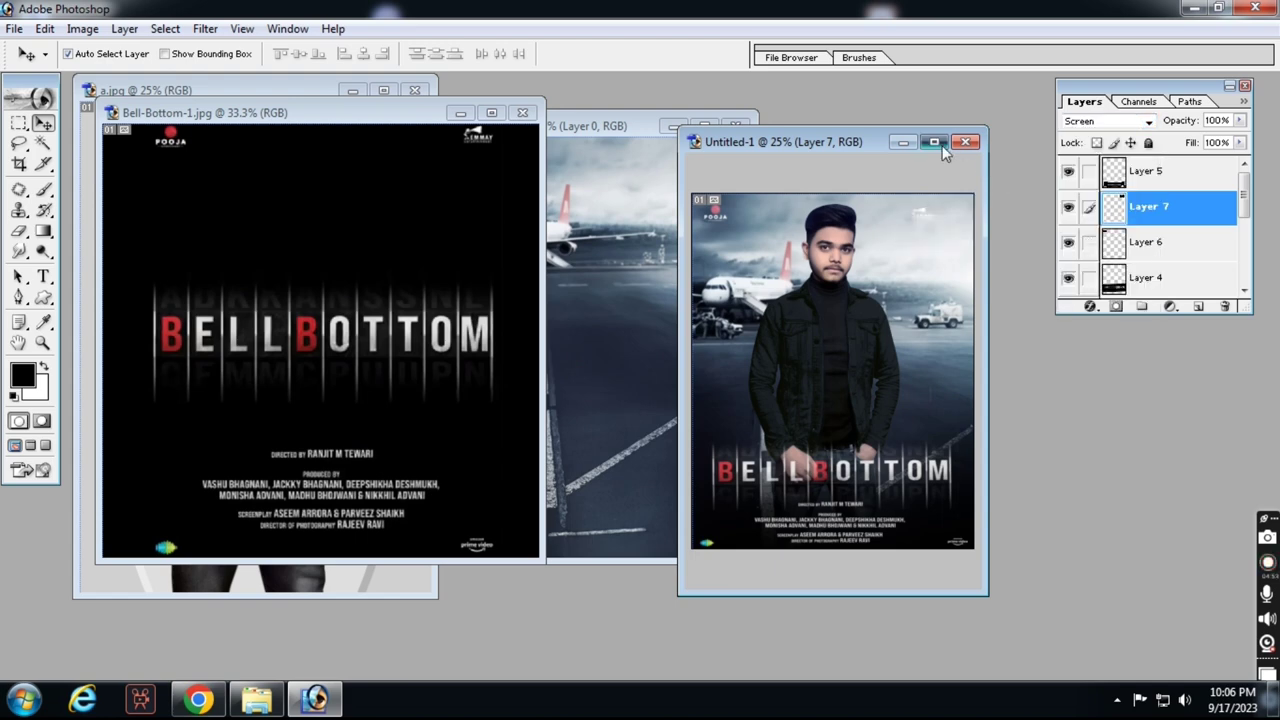
Move the EMMAY and POOJA logos closer to the poster's upper corners.
left_click(935, 142)
left_click_drag(743, 243, 716, 280)
left_click_drag(806, 269, 887, 251)
key("ctrl+0")
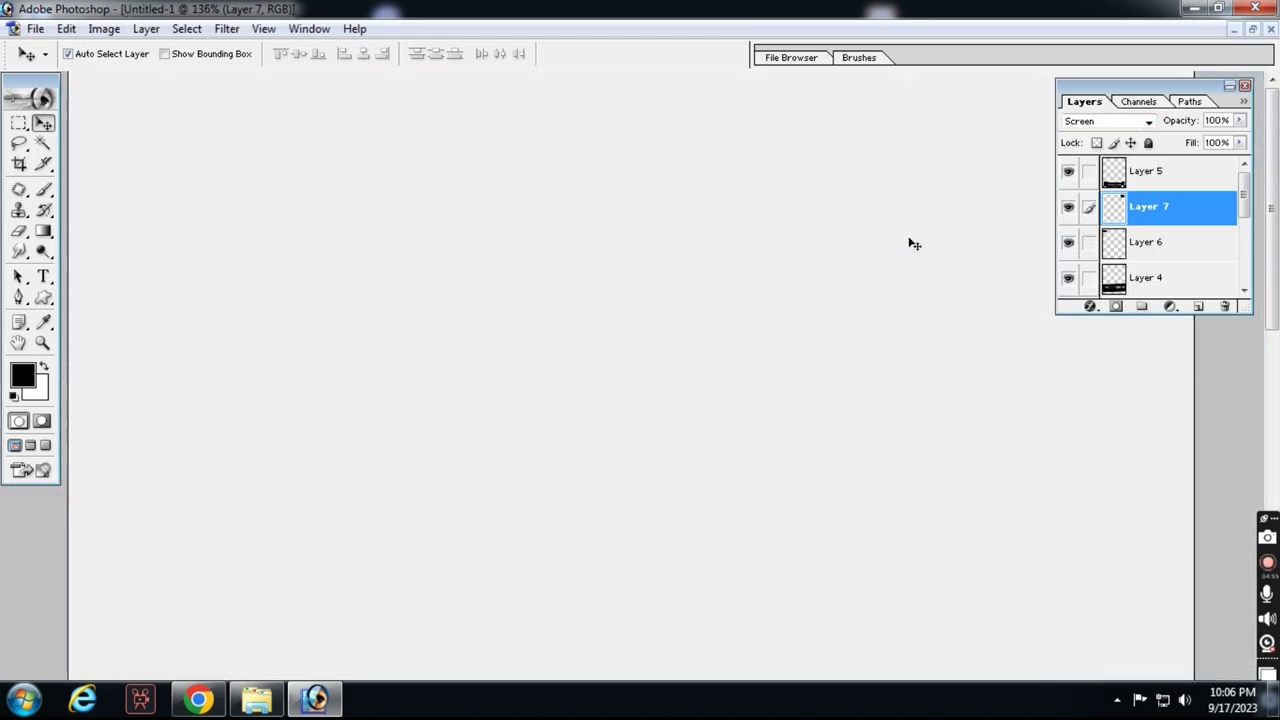
left_click_drag(763, 206, 789, 196)
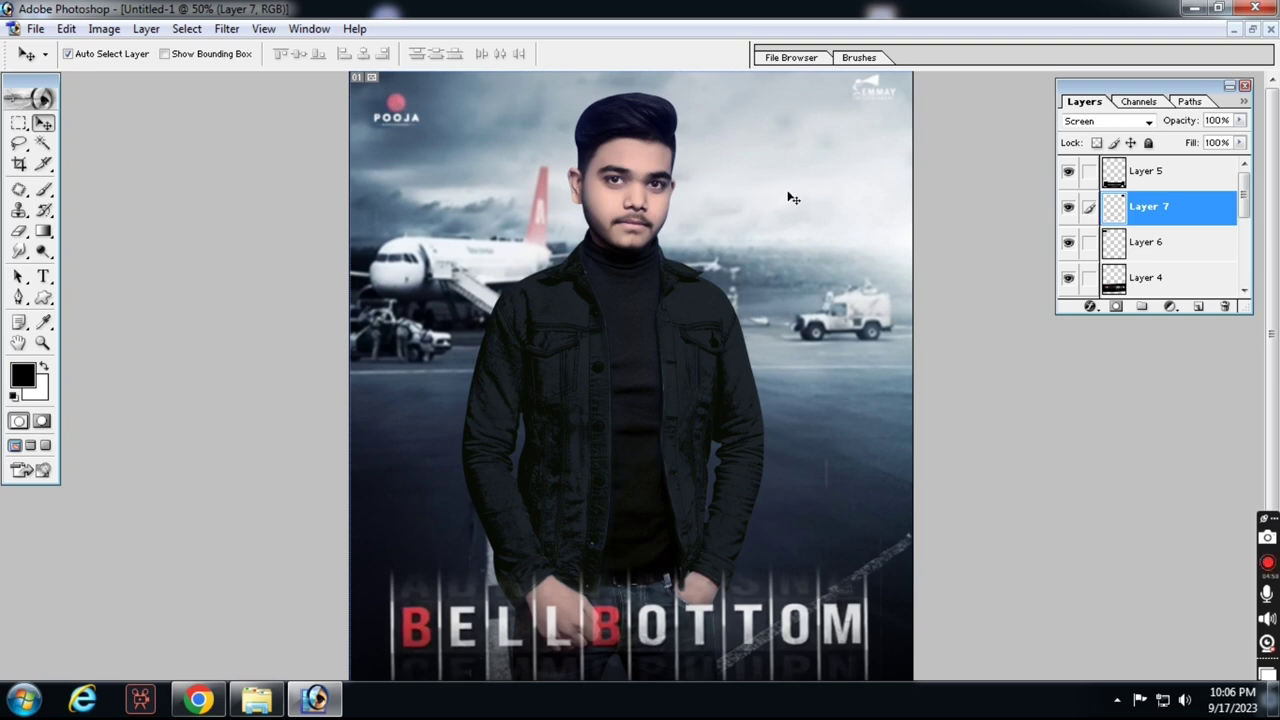
left_click_drag(417, 110, 406, 96)
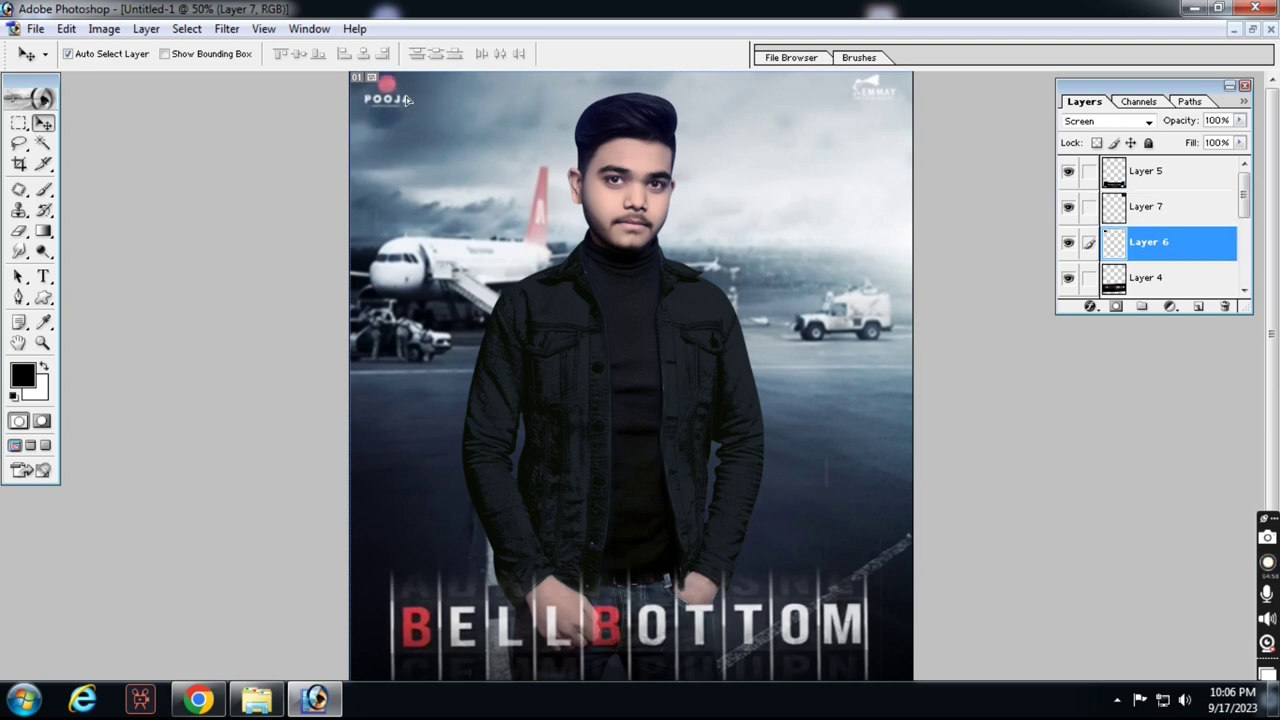
key("ctrl+minus")
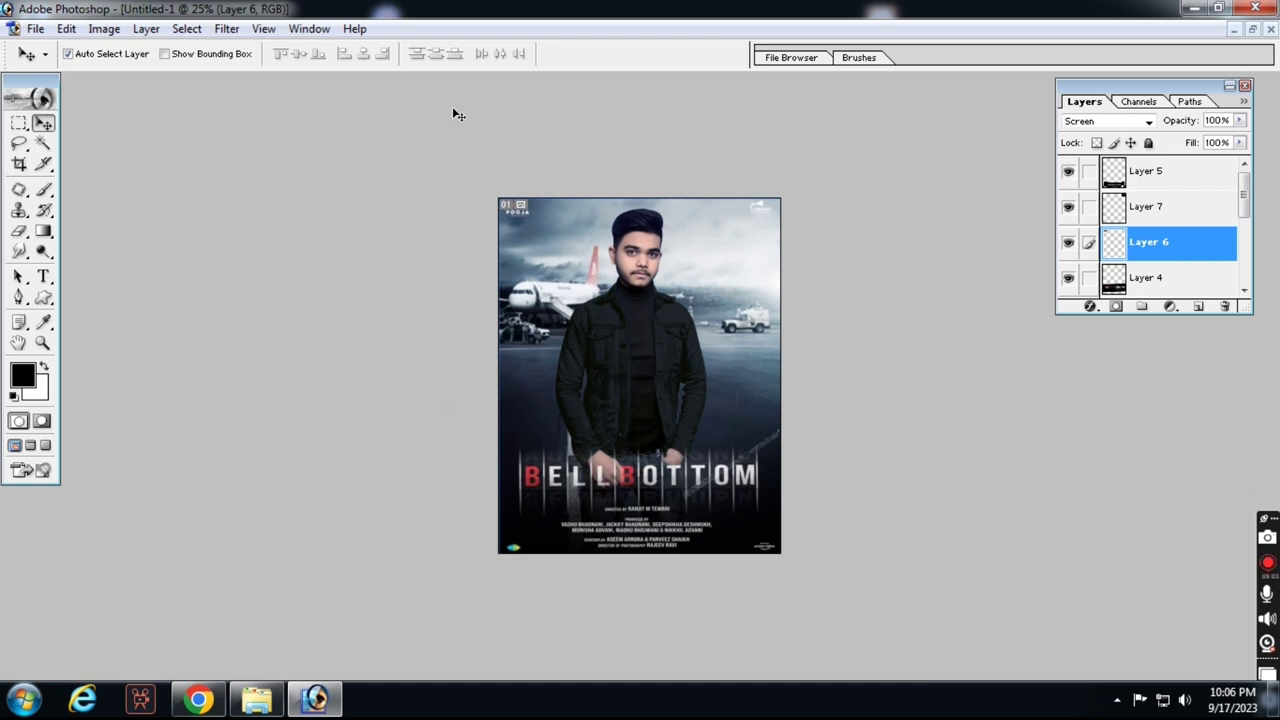
Add a new layer directly above the man's layer and ready the Brush with white as the foreground colour.
left_click(645, 375)
key("ctrl+plus")
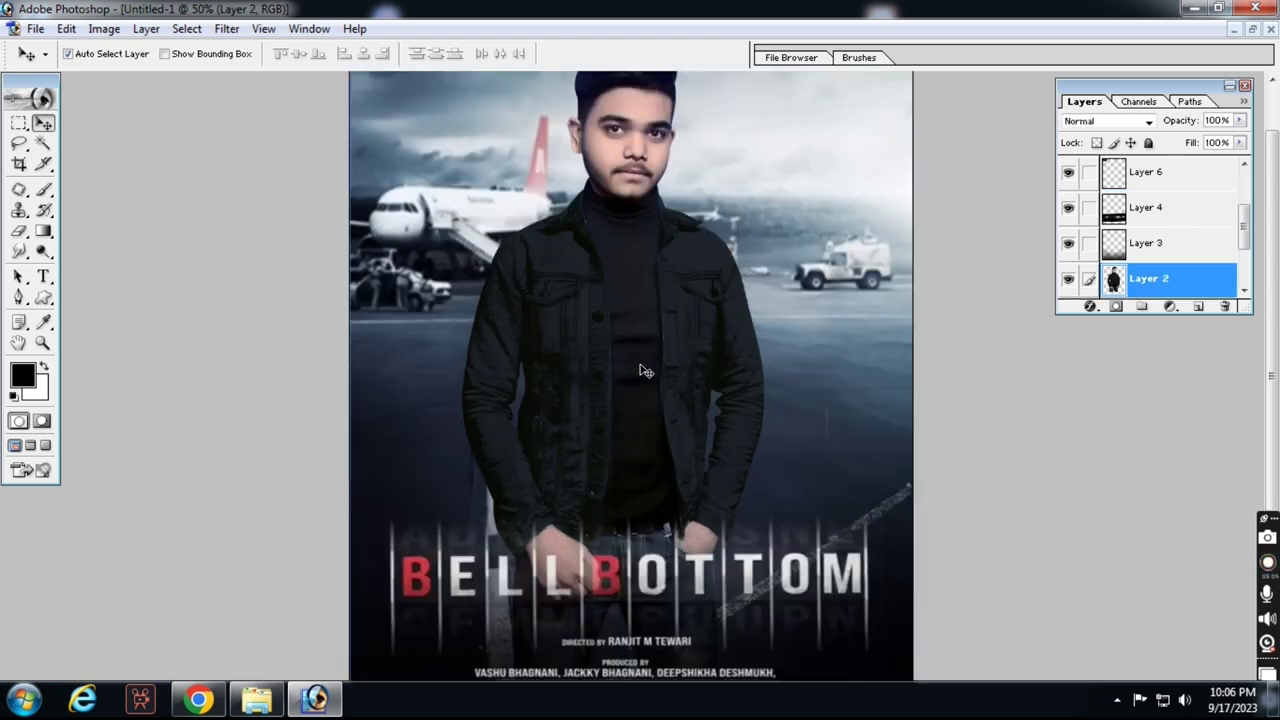
left_click_drag(644, 335, 640, 376)
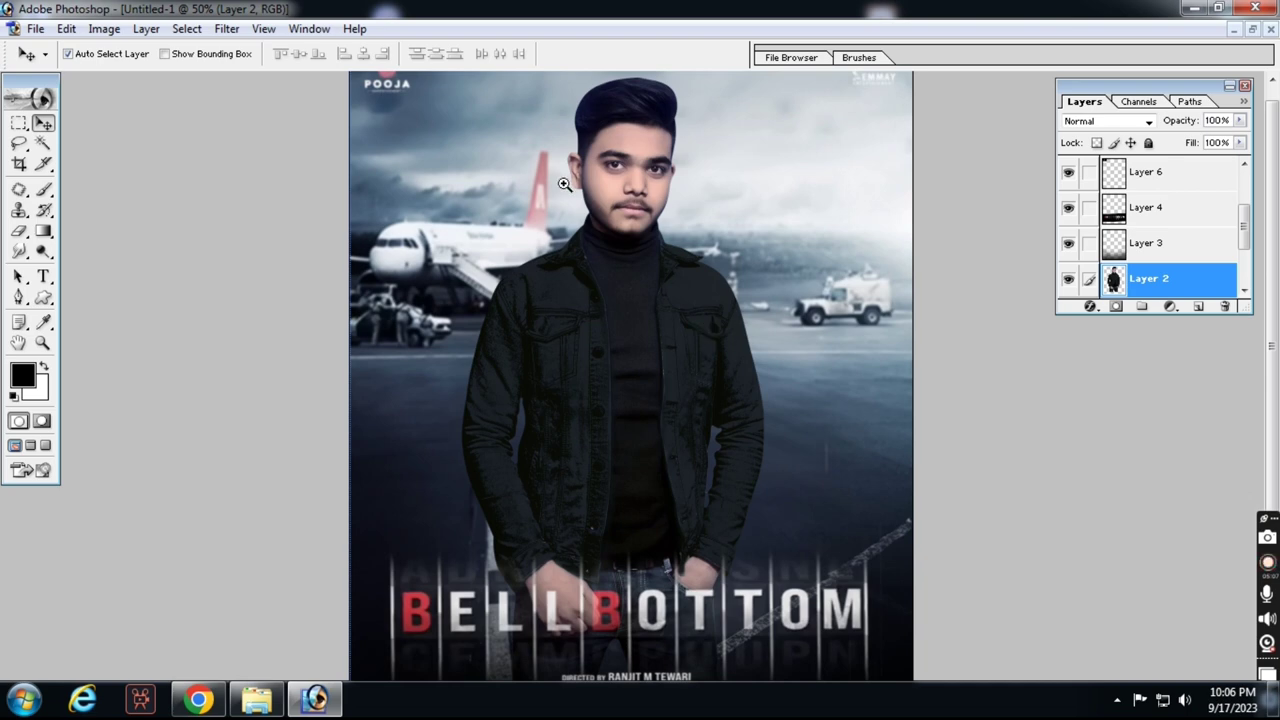
left_click_drag(565, 184, 756, 464)
left_click_drag(677, 300, 700, 414)
key("ctrl+minus")
key("ctrl+minus")
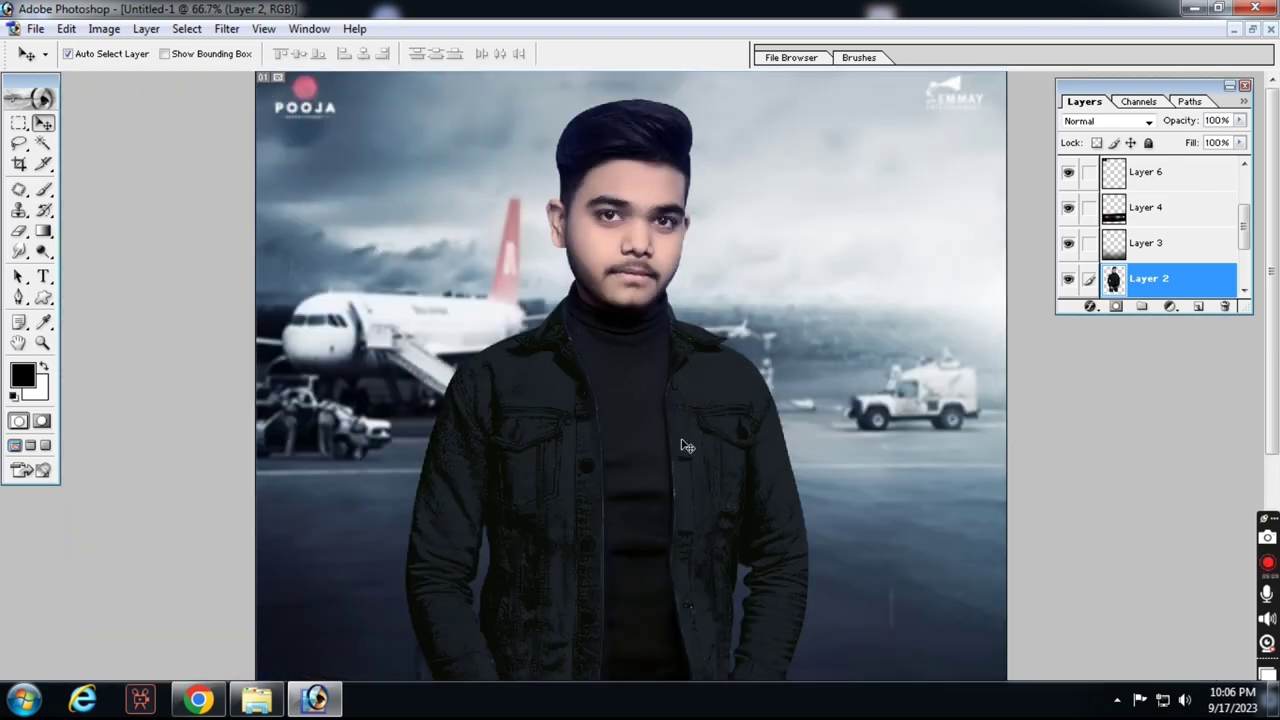
left_click(1198, 306)
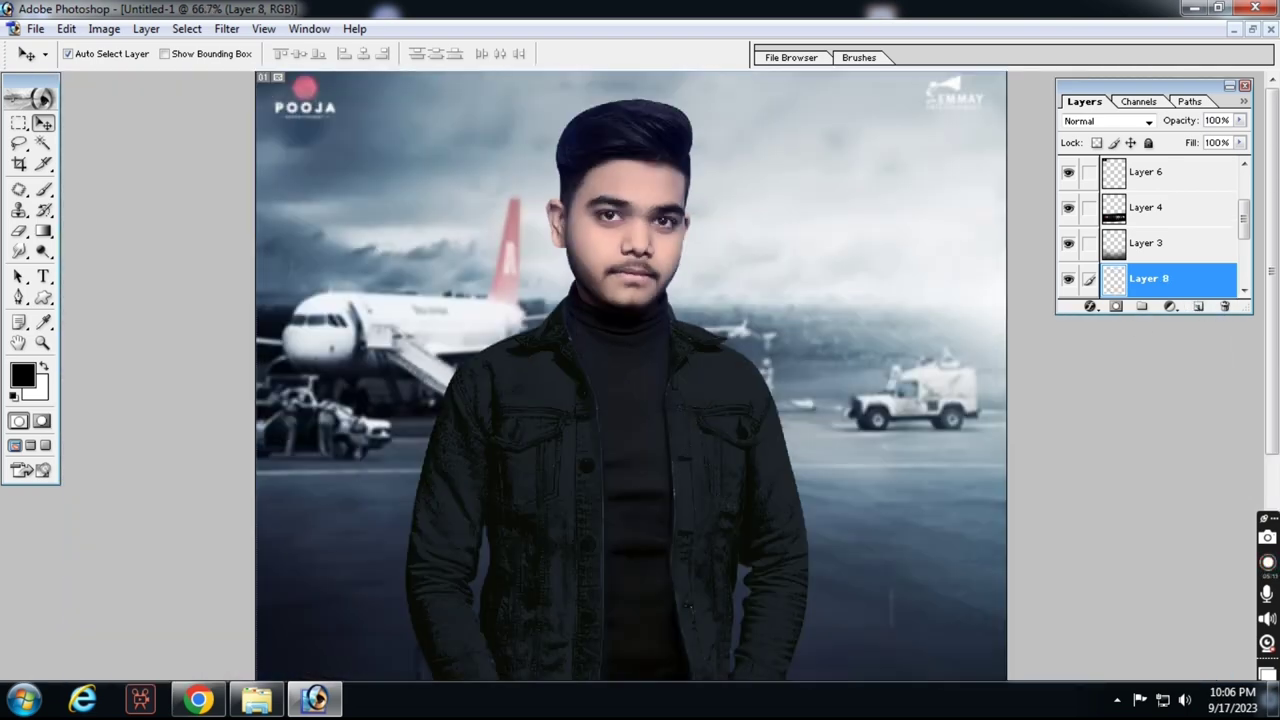
left_click(46, 368)
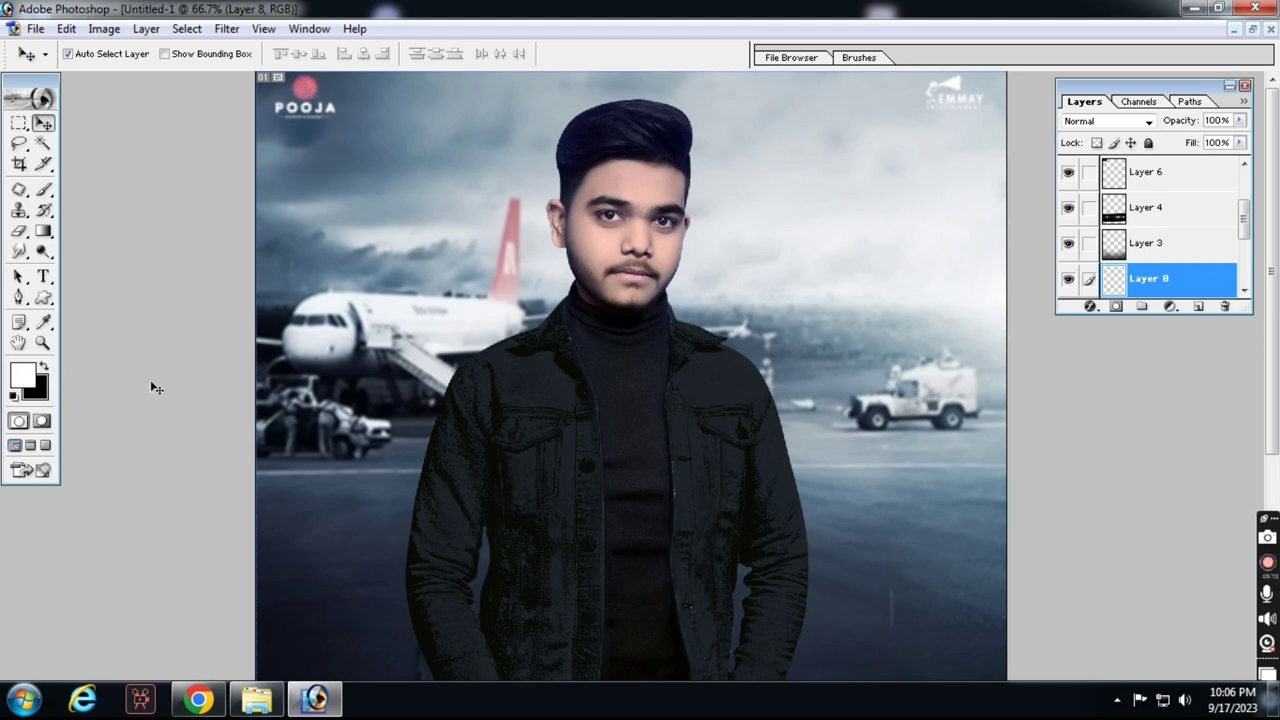
key("b")
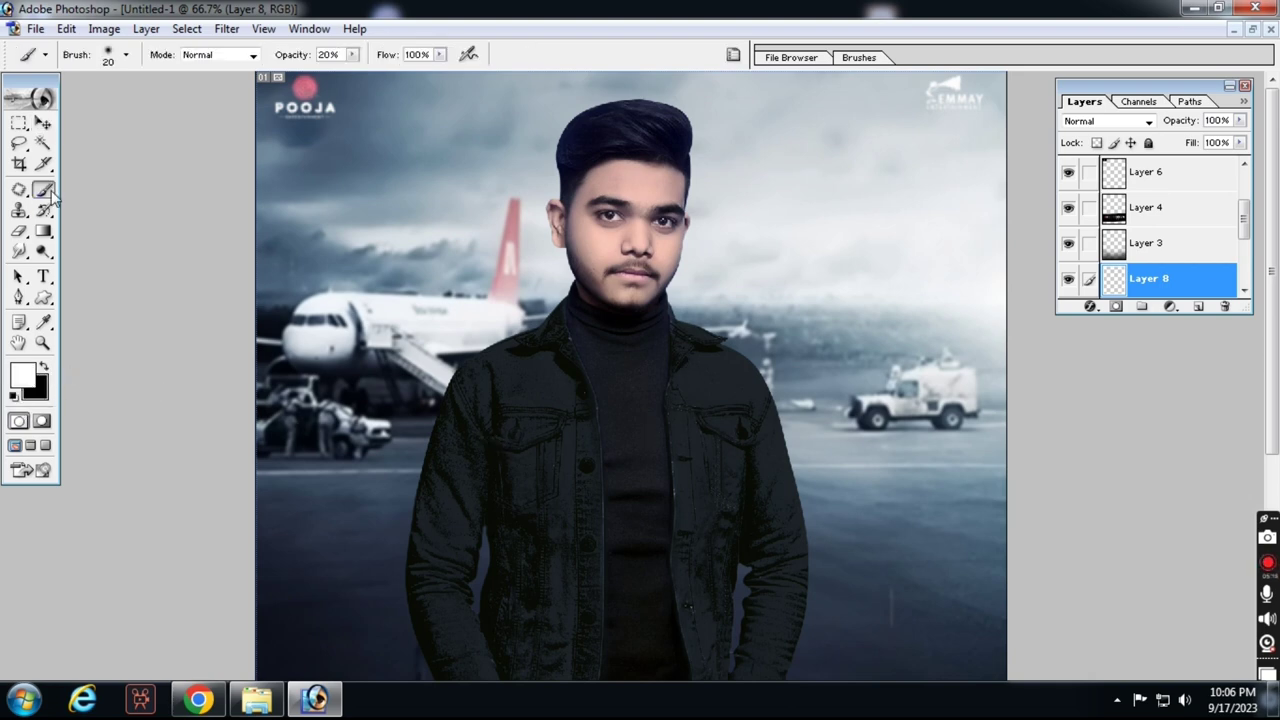
Paint soft white light over the man's shoulder and sleeve nearest the white vehicle, using 20% opacity and brush sizes up to 175.
key("bracketright")
key("bracketright")
key("bracketright")
key("bracketright")
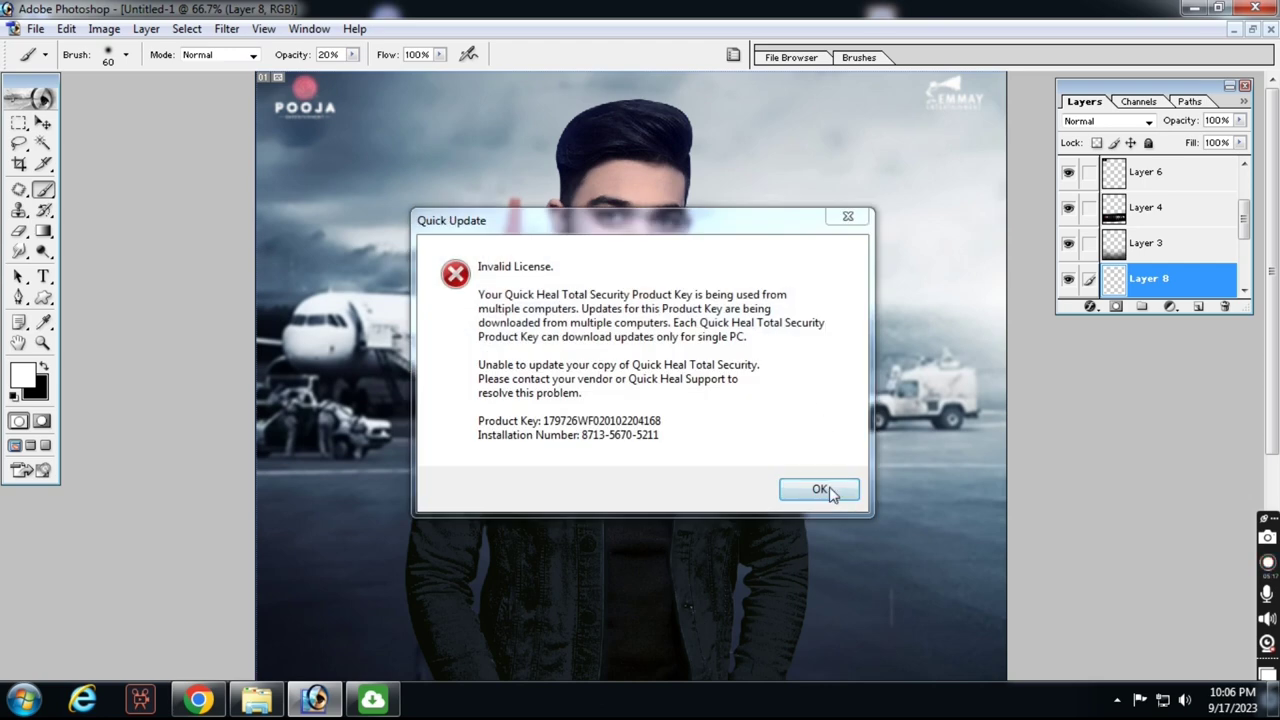
left_click(831, 494)
key("bracketright")
key("bracketright")
mouse_move(831, 466)
left_mouse_down()
mouse_move(806, 405)
mouse_move(832, 470)
mouse_move(809, 453)
mouse_move(728, 307)
mouse_move(808, 366)
left_mouse_up()
key("bracketright")
key("bracketright")
key("bracketright")
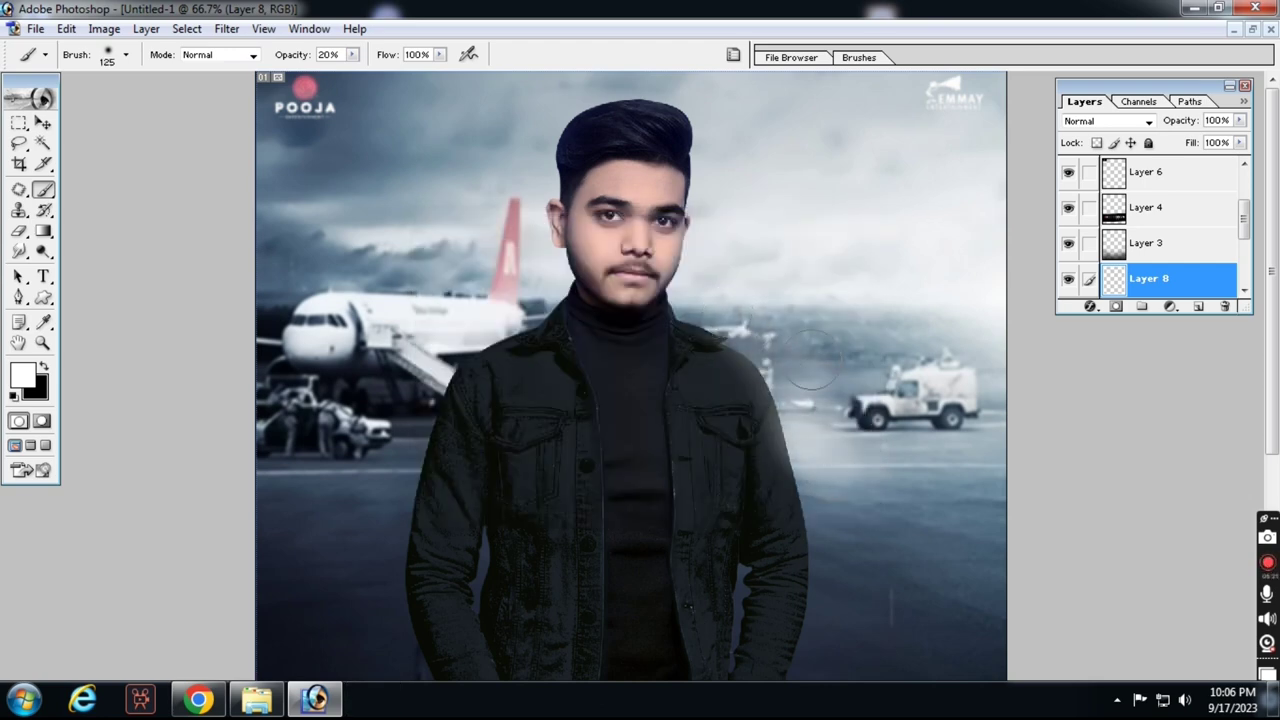
mouse_move(853, 522)
left_mouse_down()
mouse_move(846, 380)
mouse_move(766, 323)
left_mouse_up()
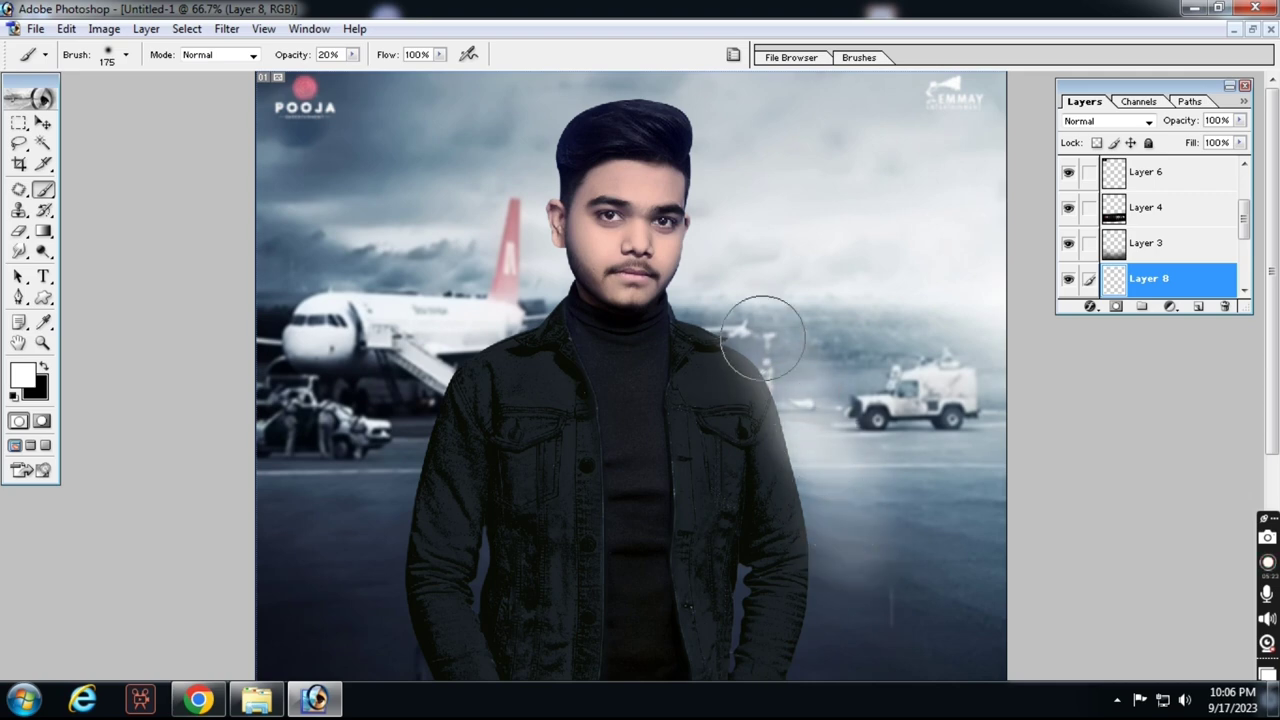
Paint faint white light over the man's other shoulder, his collar and the side of his head with smaller brushes.
key("bracketleft")
left_click_drag(530, 304, 513, 308)
key("bracketleft")
left_click(696, 310)
key("bracketleft")
mouse_move(711, 248)
left_mouse_down()
mouse_move(709, 131)
mouse_move(673, 84)
mouse_move(724, 128)
mouse_move(623, 82)
mouse_move(588, 91)
mouse_move(672, 84)
left_mouse_up()
key("bracketright")
key("bracketright")
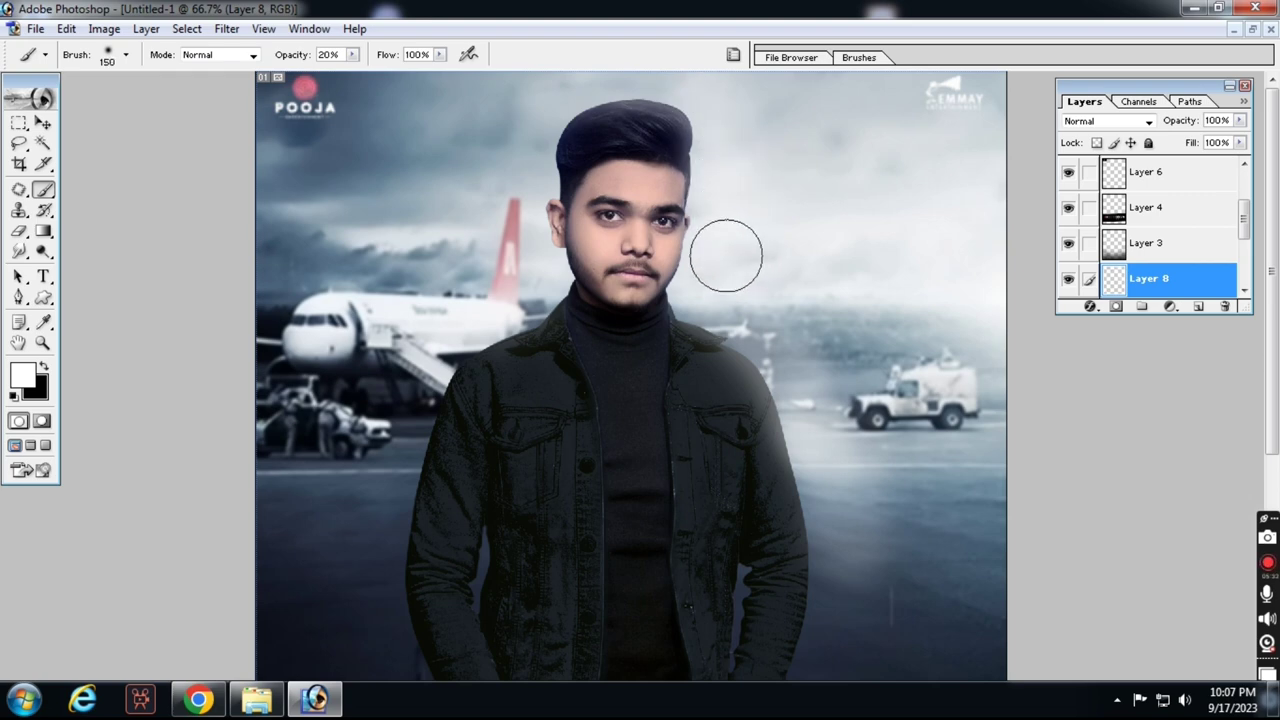
Reduce the brush size to 60 and set its opacity to 30%.
key("bracketleft")
key("bracketleft")
key("bracketleft")
key("bracketleft")
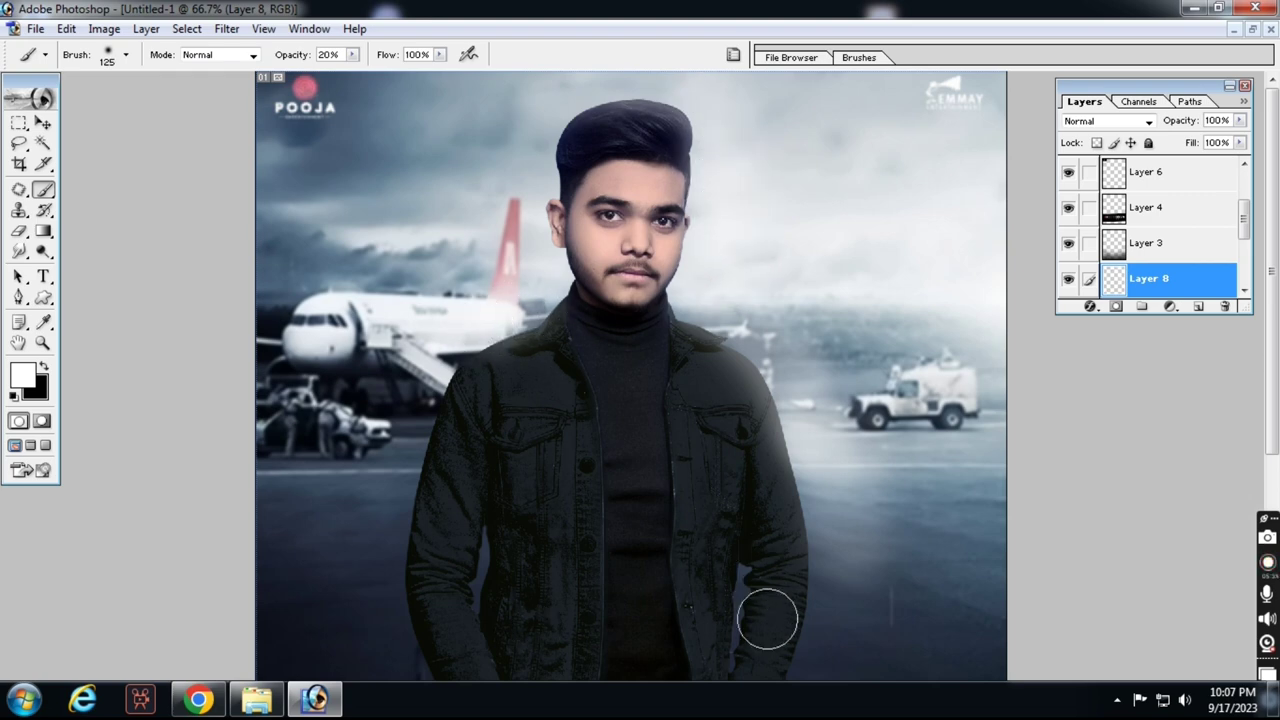
scroll(786, 600, "down", 2)
key("bracketleft")
key("3")
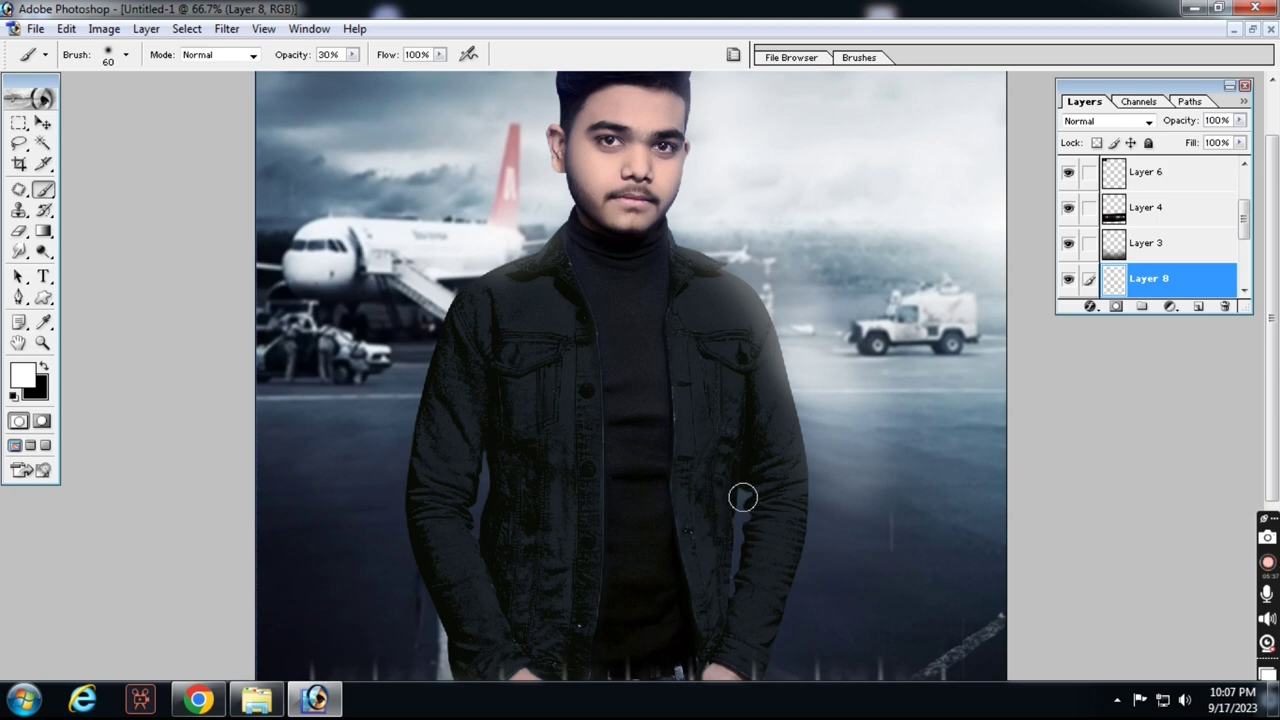
Try to paint white light in the gap between the man's sleeve and jacket body with a small brush.
left_click_drag(743, 497, 732, 572)
key("ctrl+z")
key("bracketleft")
key("bracketleft")
key("bracketleft")
left_click_drag(737, 498, 737, 570)
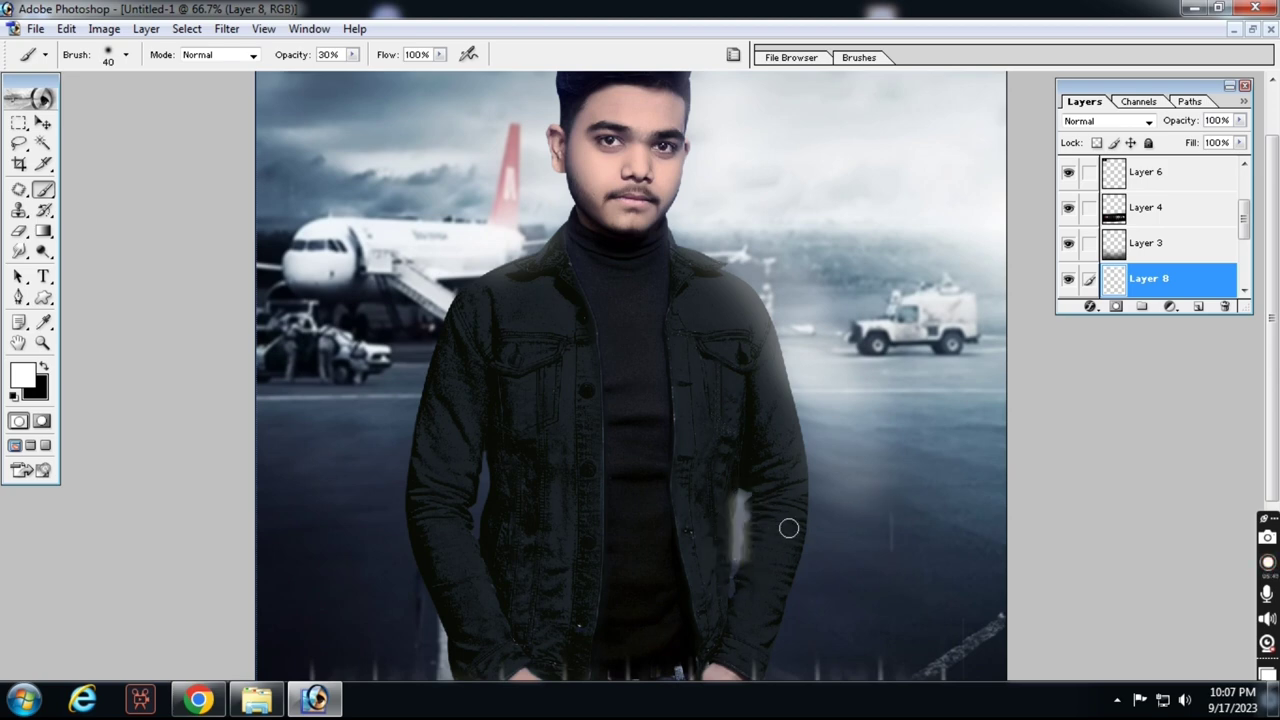
key("ctrl+z")
Enlarge the brush to 150 and paint white light down the outer edge of the sleeve nearest the vehicle.
key("bracketright")
key("bracketright")
key("bracketright")
key("bracketright")
key("bracketright")
key("bracketright")
key("bracketright")
key("bracketright")
mouse_move(834, 414)
left_mouse_down()
mouse_move(833, 606)
mouse_move(848, 486)
left_mouse_up()
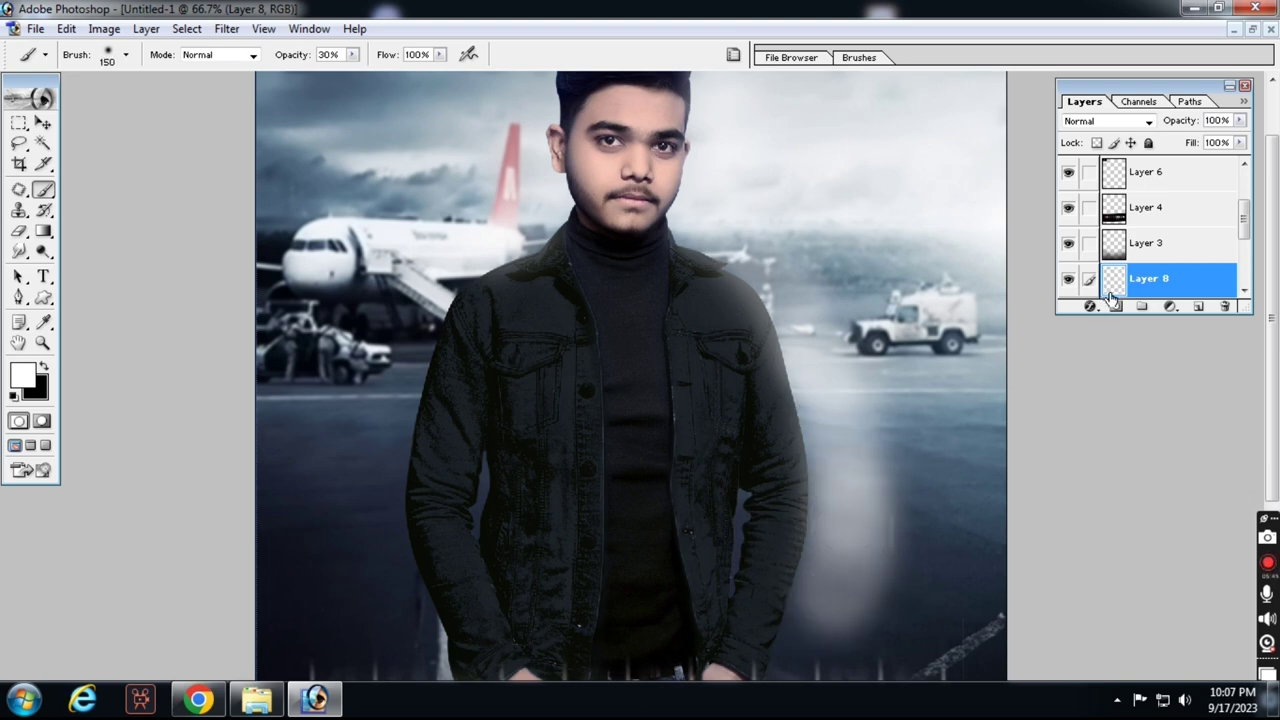
Clip the painted light layer to the man's layer so the glow stays within his figure.
left_click_drag(1243, 222, 1238, 256)
key("ctrl+j")
key("ctrl+z")
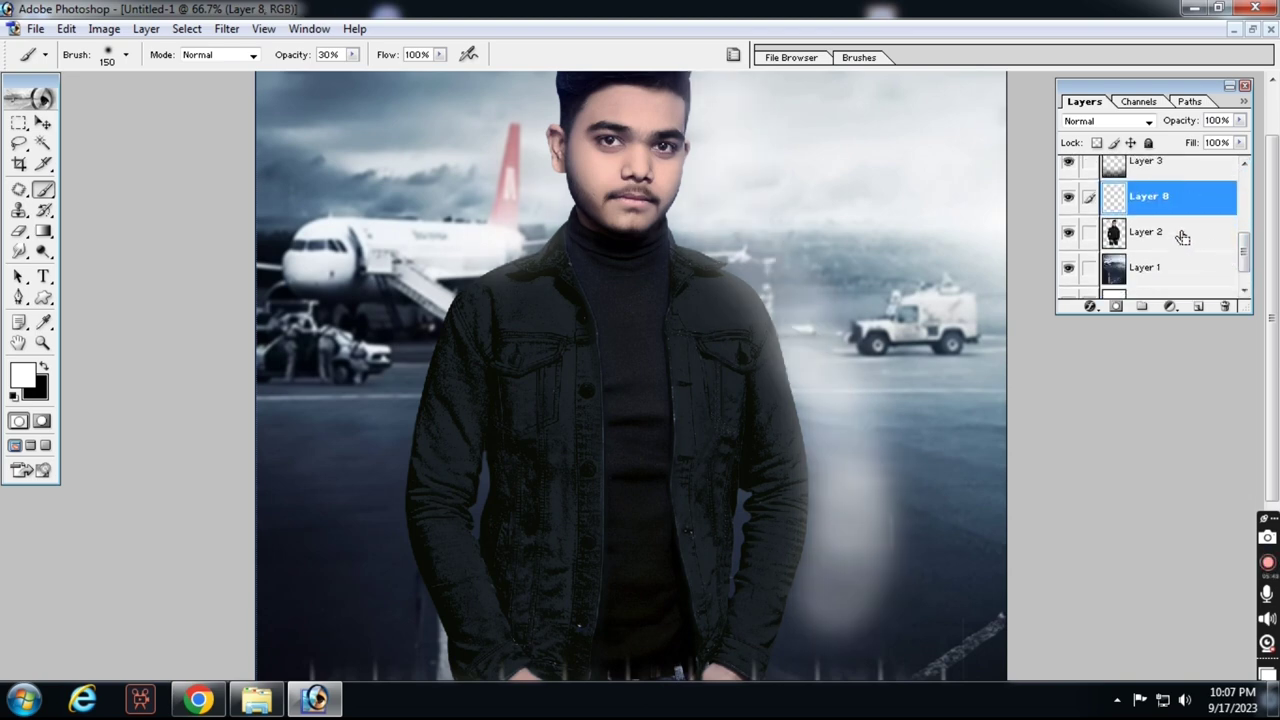
key("ctrl+g")
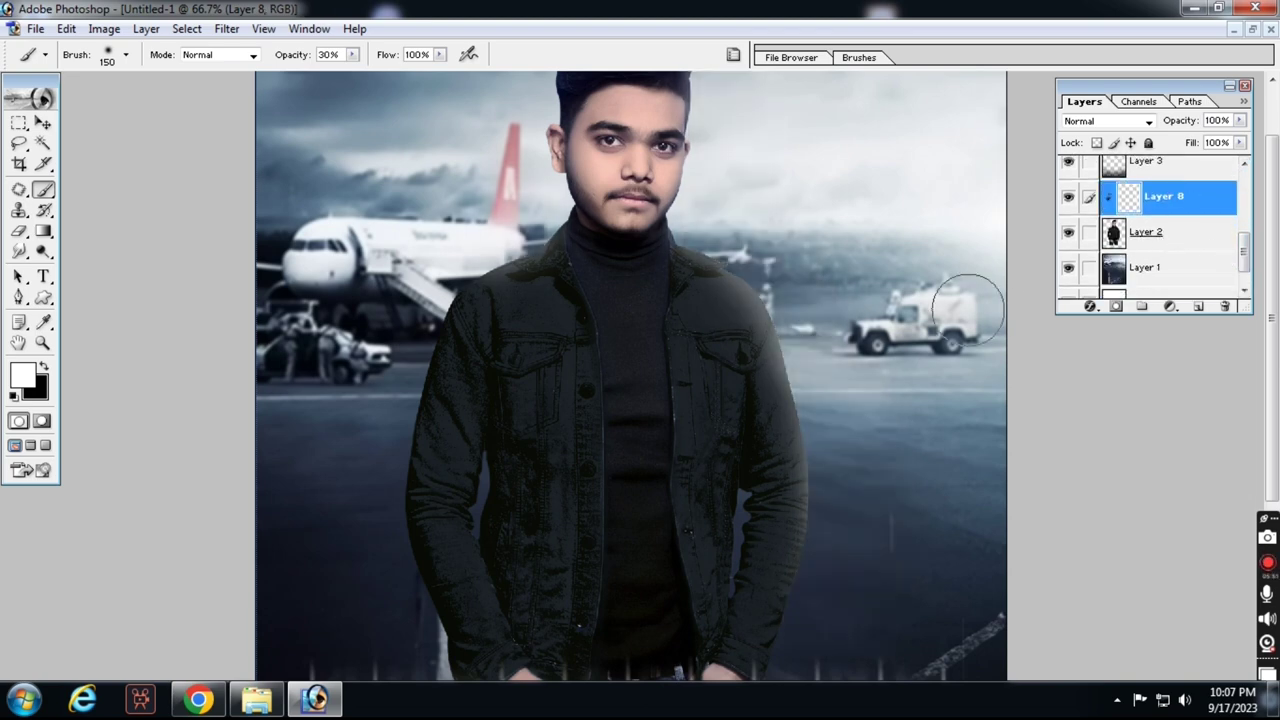
key("v")
key("ctrl+minus")
key("ctrl+minus")
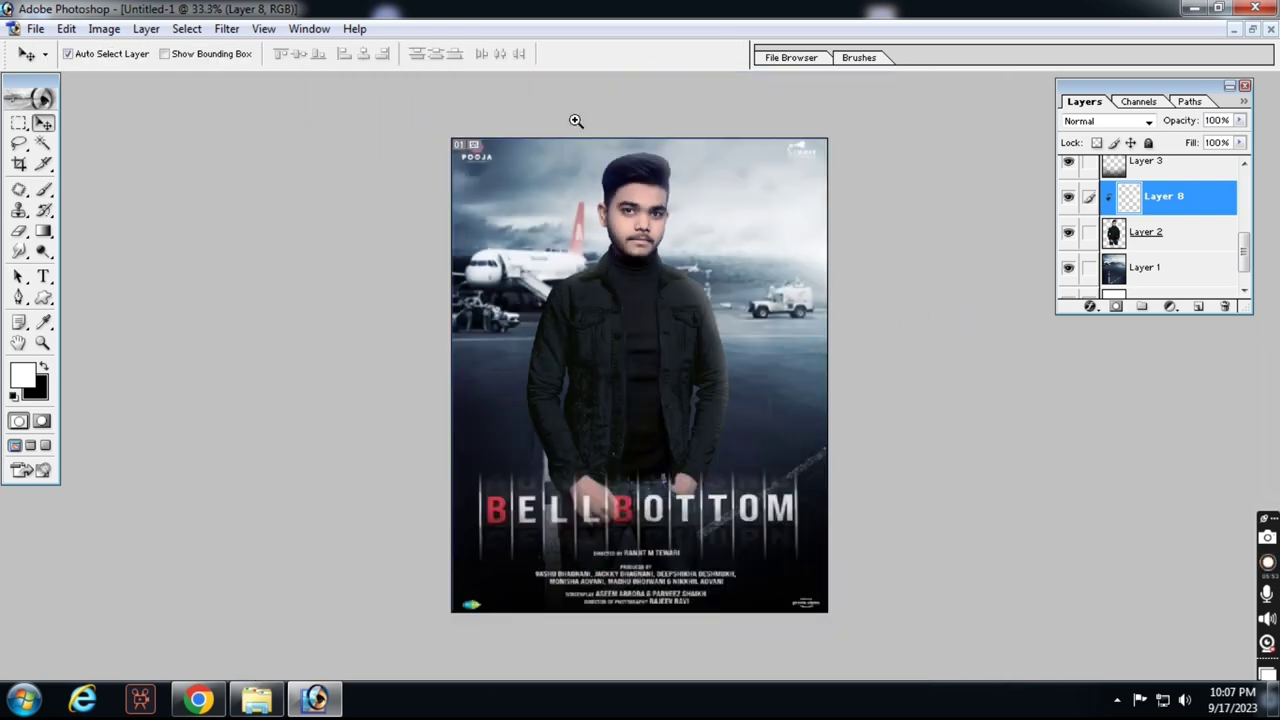
Try blend modes such as Screen and Exclusion on the clipped light layer, and return it to Normal.
left_click_drag(575, 121, 820, 515)
left_click(1079, 124)
left_click(1082, 124)
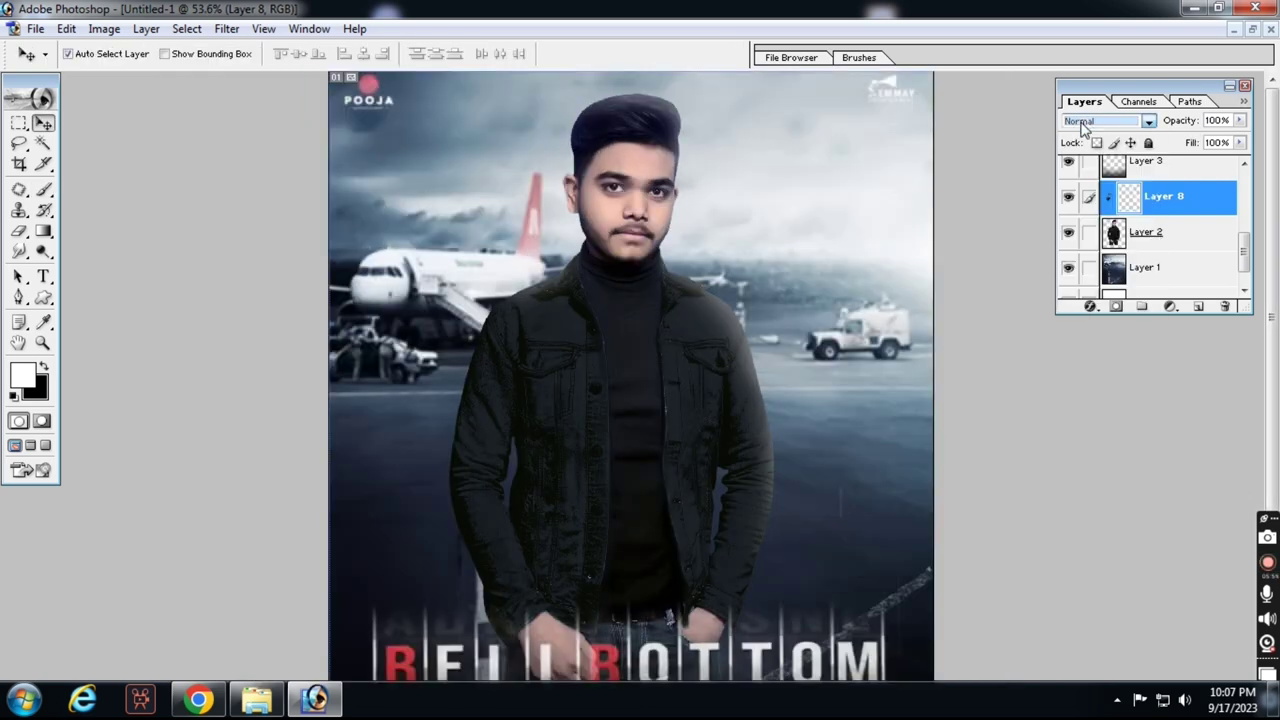
scroll(1080, 118, "down", 2)
key("Down")
key("Down")
key("Down")
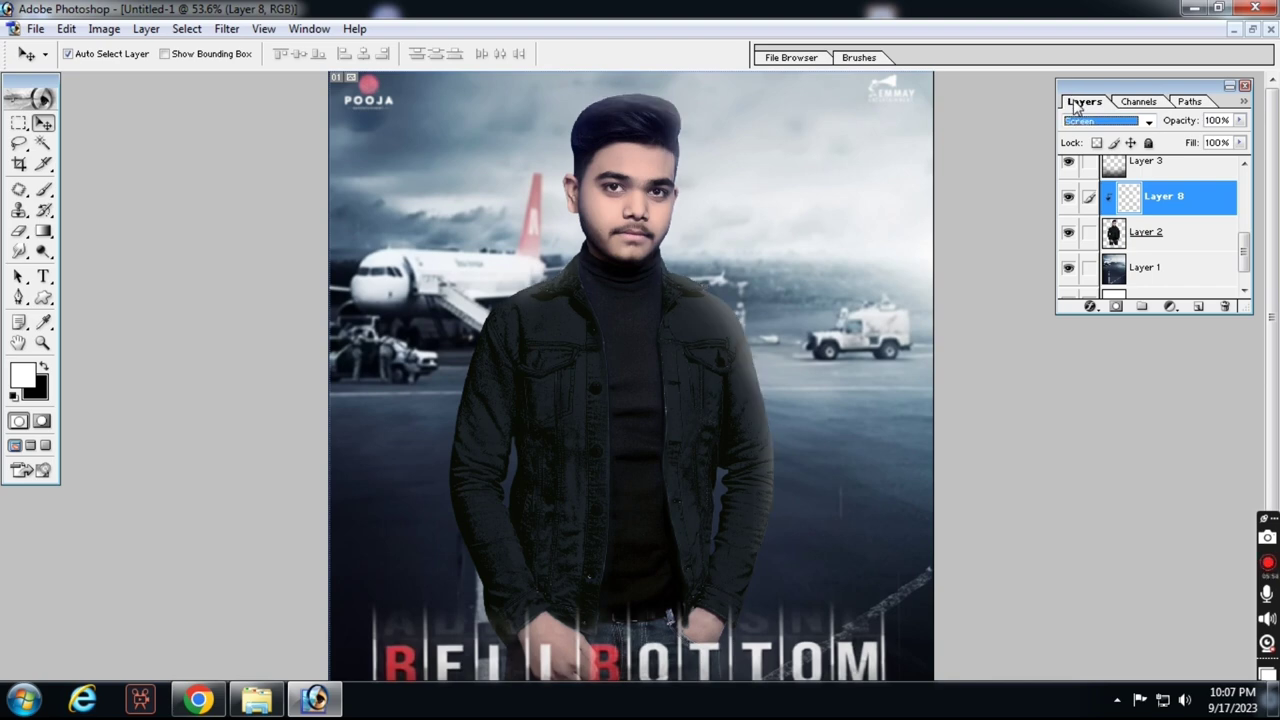
key("Down")
key("Down")
key("Down")
key("Down")
key("Down")
key("Down")
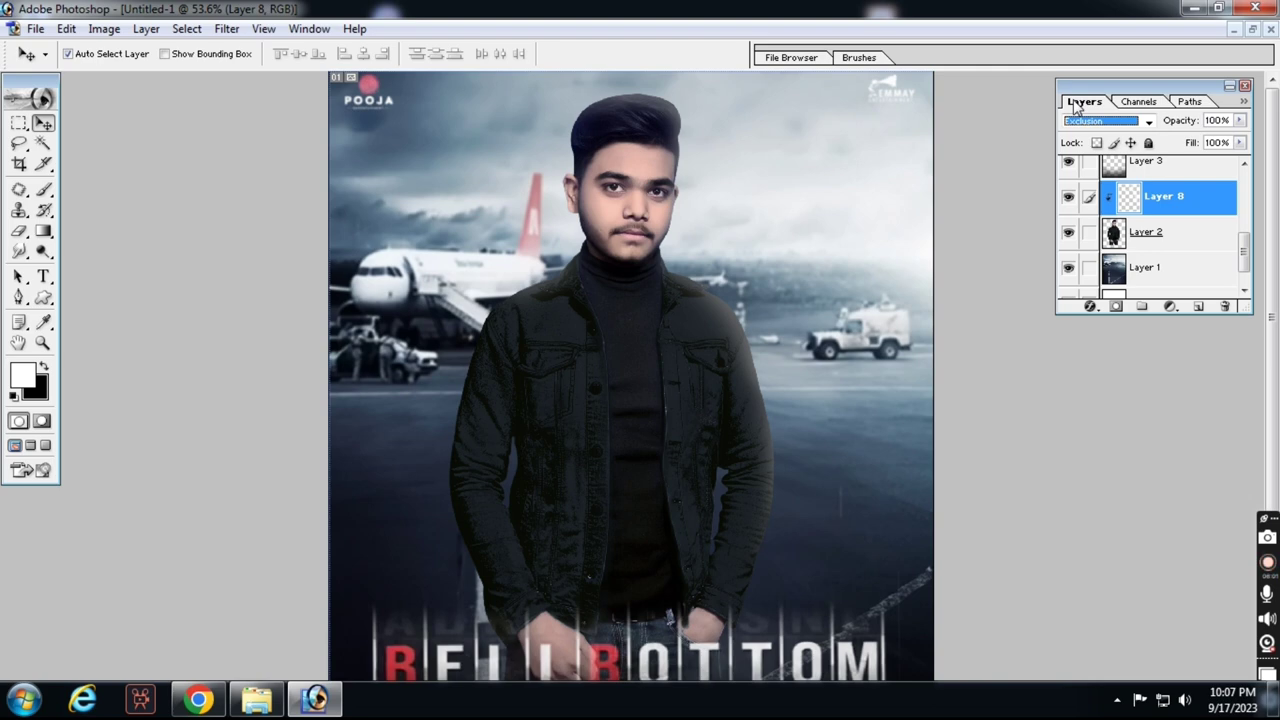
left_click(1100, 120)
left_click(1082, 132)
Lower the clipped light layer's opacity to 76% and set the Eraser's brush size to 200.
left_click(1239, 120)
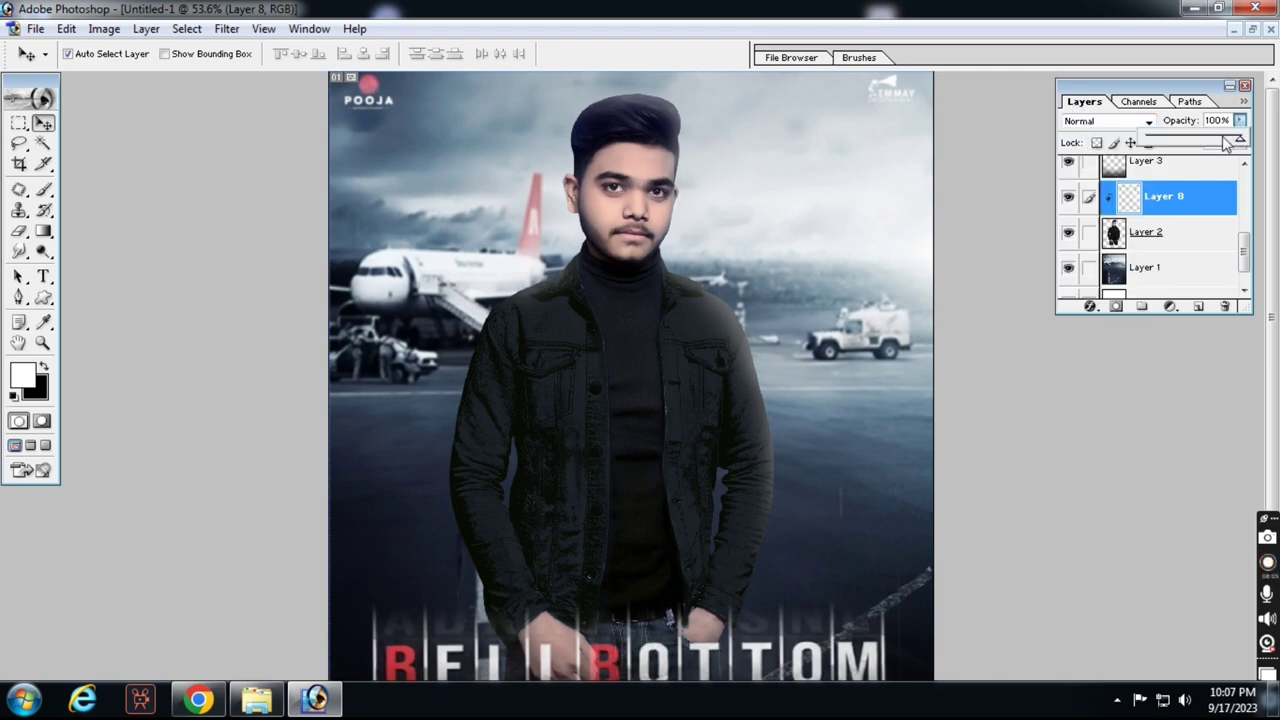
left_click_drag(1240, 141, 1214, 144)
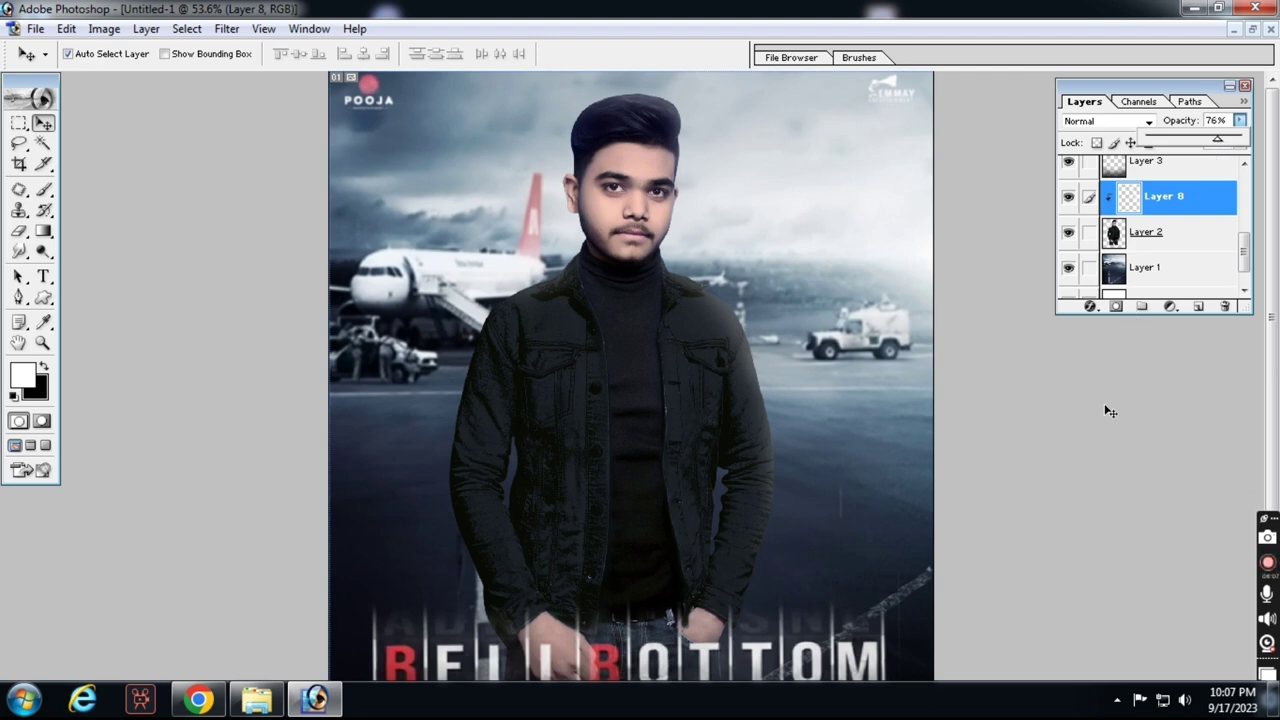
key("e")
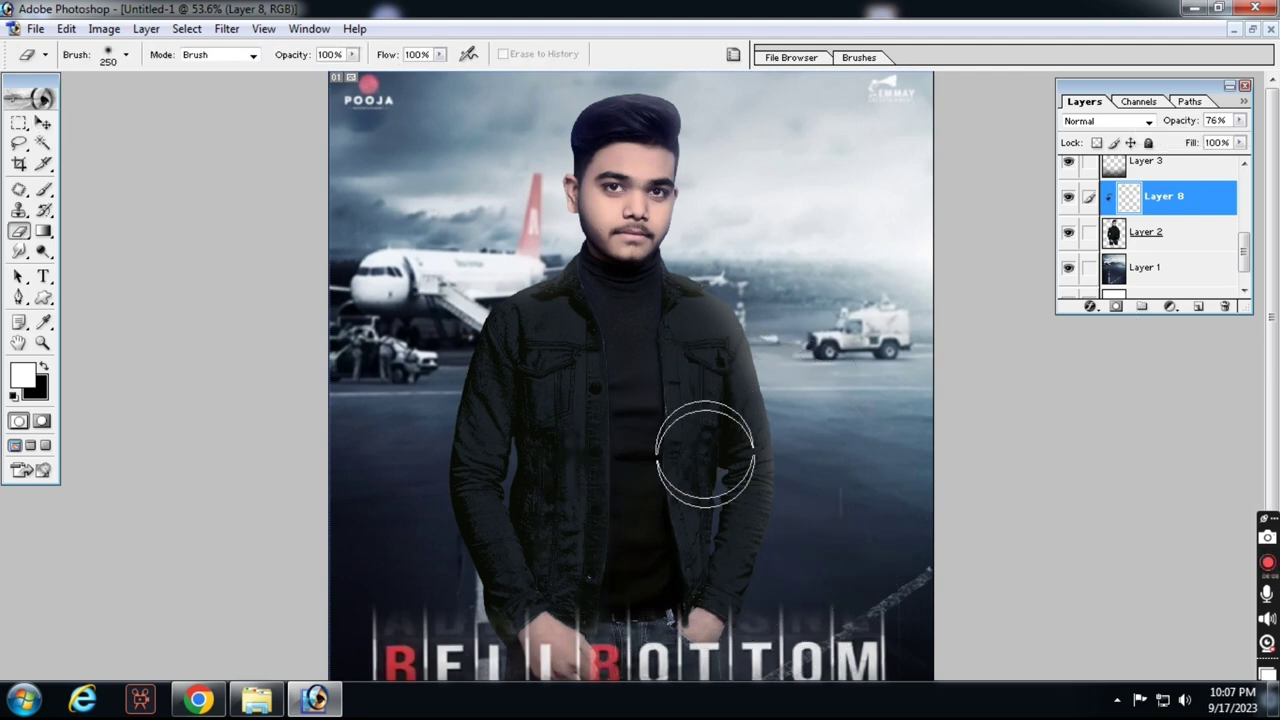
key("bracketleft")
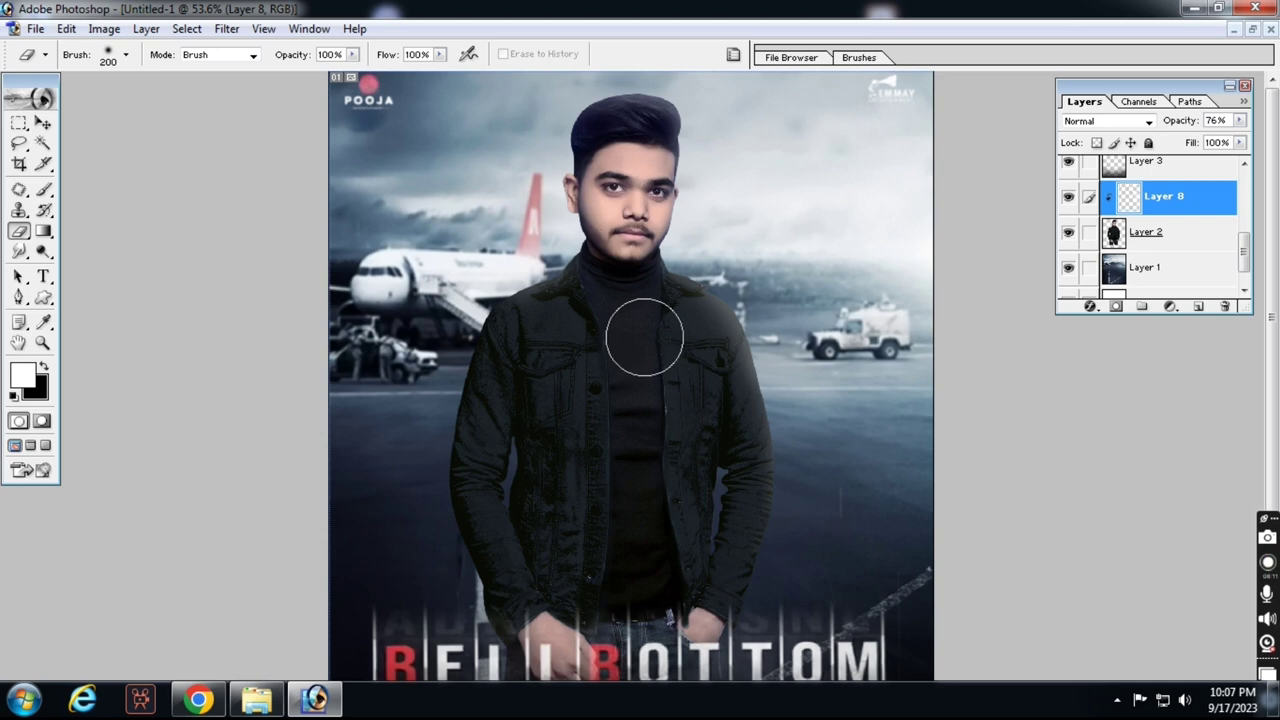
key("ctrl+minus")
key("ctrl+minus")
key("ctrl+minus")
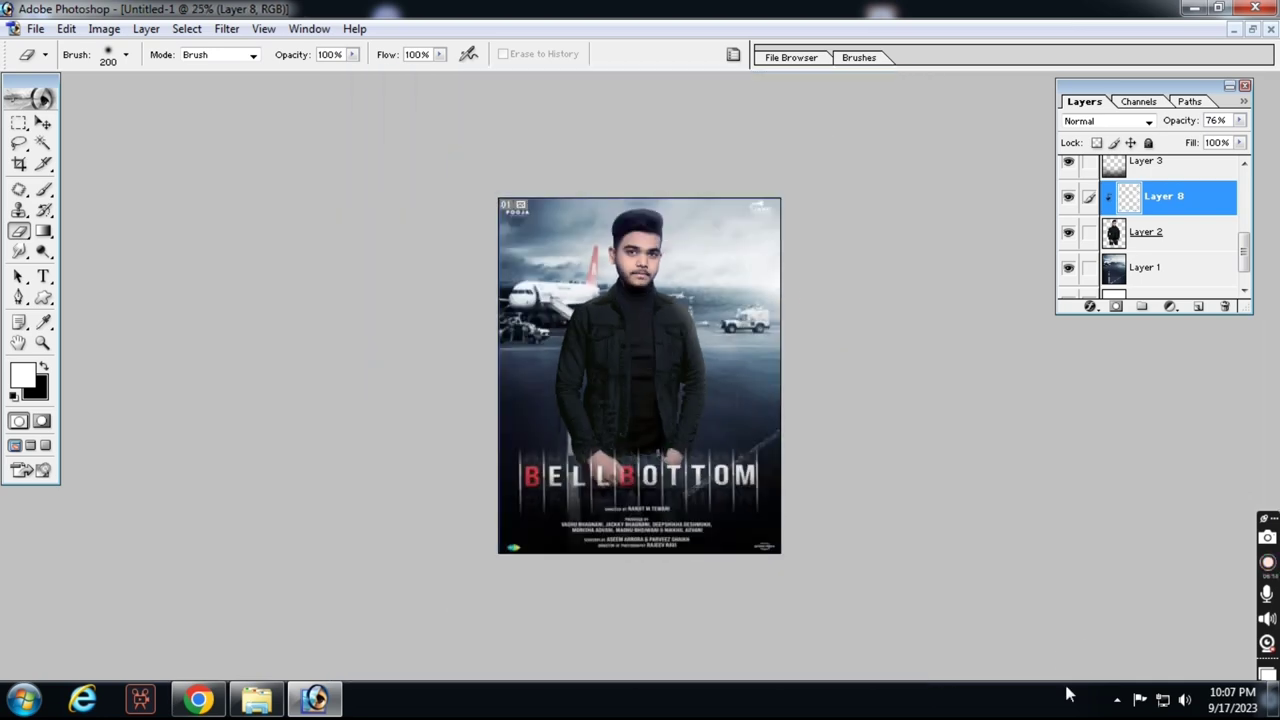
Select the man's layer with the Move tool.
key("v")
key("ctrl+plus")
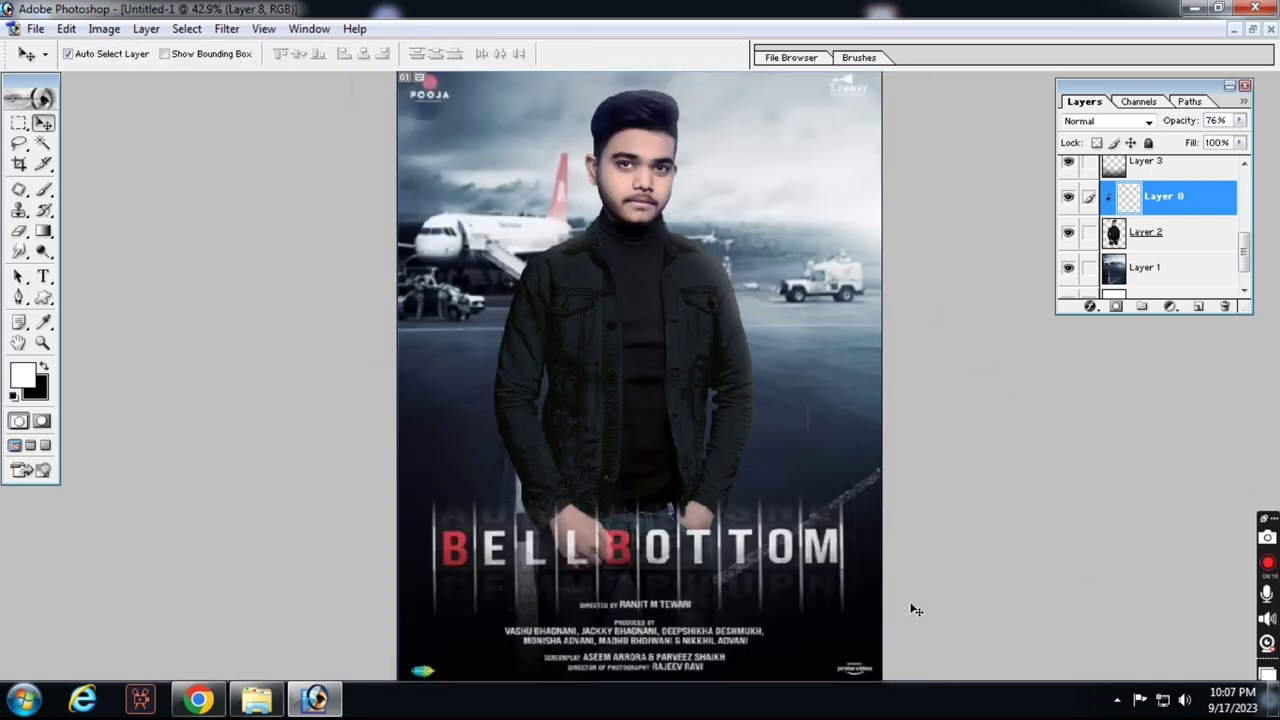
left_click(640, 372)
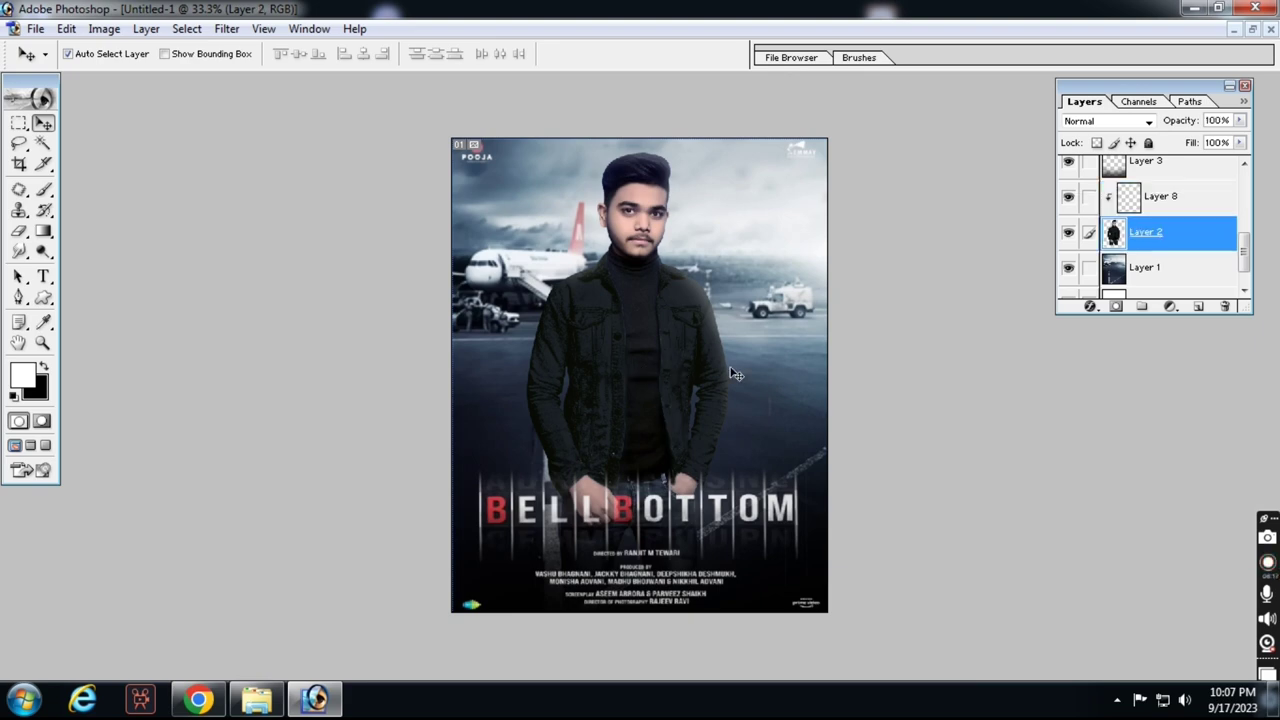
Apply Hue/Saturation to the man's layer with saturation -39 and lightness -4.
key("ctrl+u")
left_click_drag(1083, 421, 1087, 421)
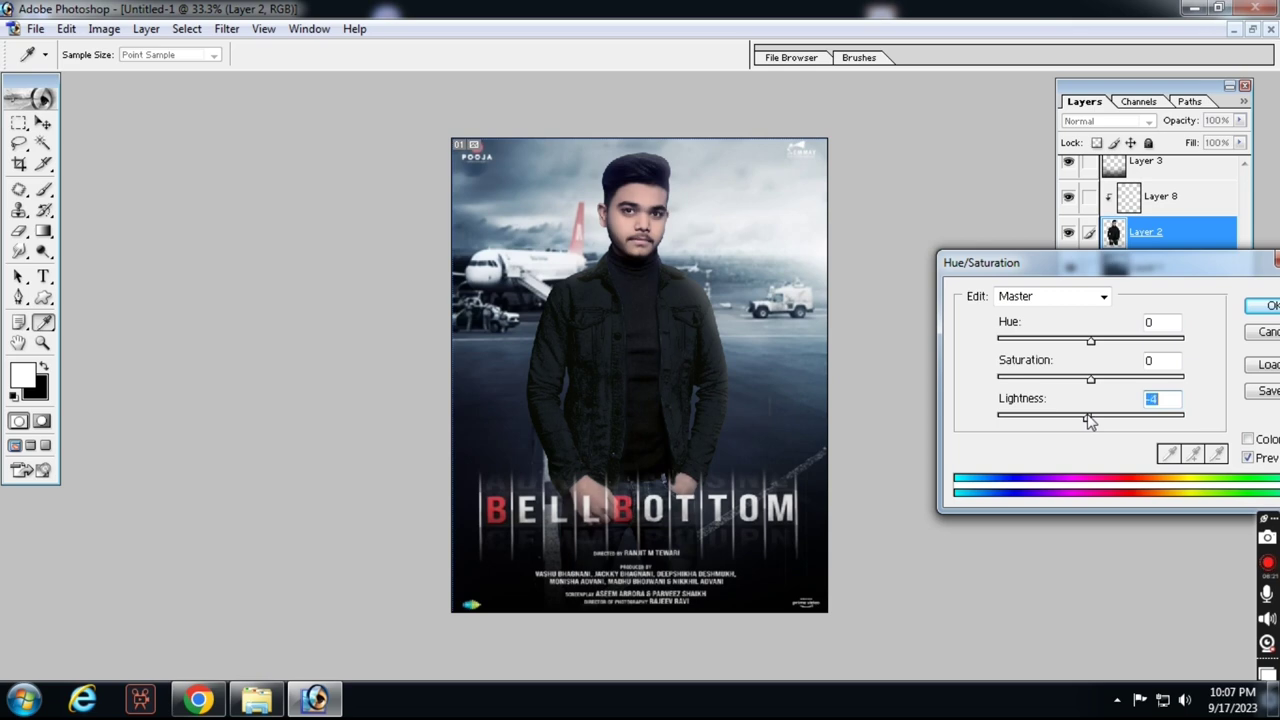
left_click_drag(1071, 377, 1058, 390)
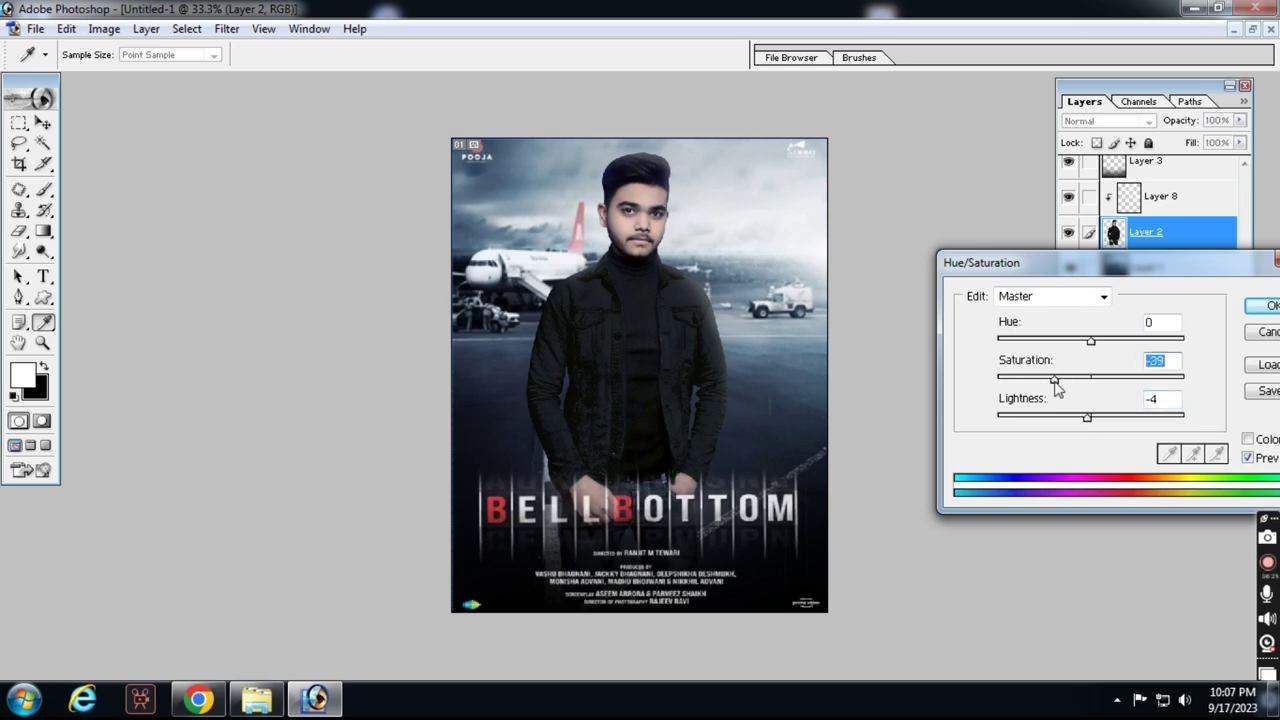
key("Return")
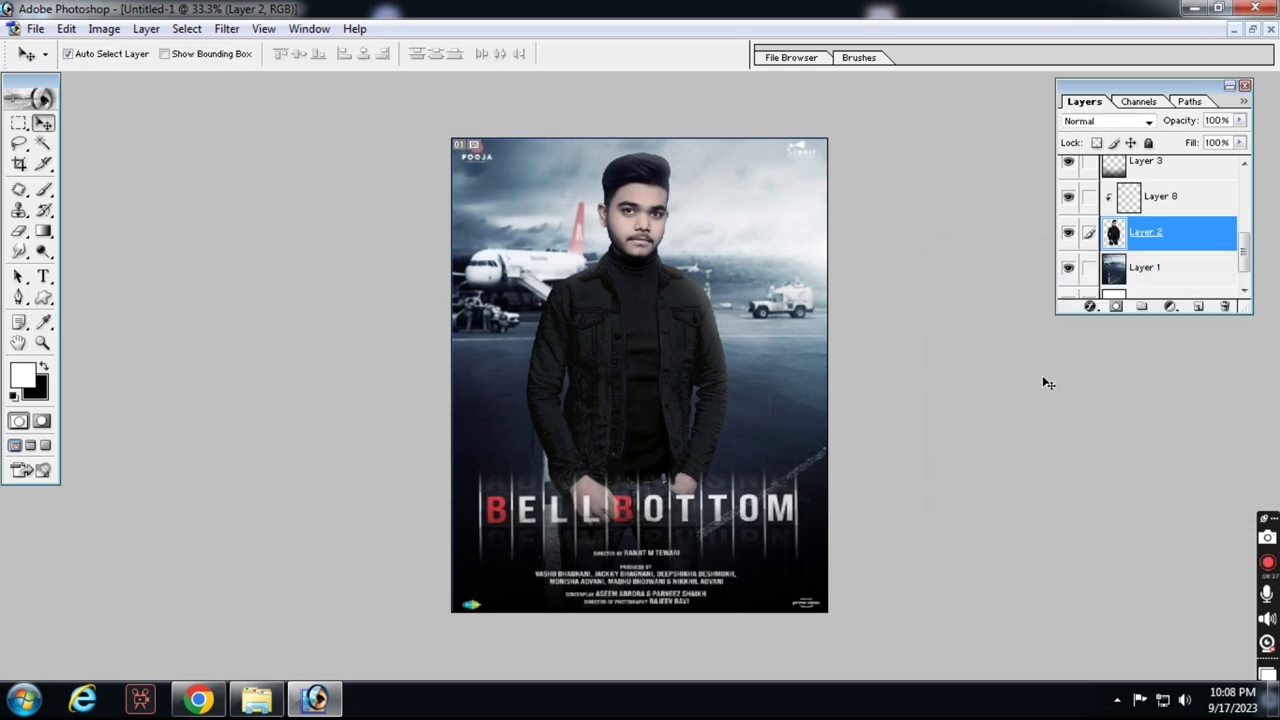
Adjust the tones of the man's layer with Levels and merge all visible layers into a single background.
key("ctrl+l")
mouse_move(994, 626)
left_mouse_down()
mouse_move(1035, 631)
mouse_move(990, 630)
left_mouse_up()
key("Return")
key("ctrl+shift+e")
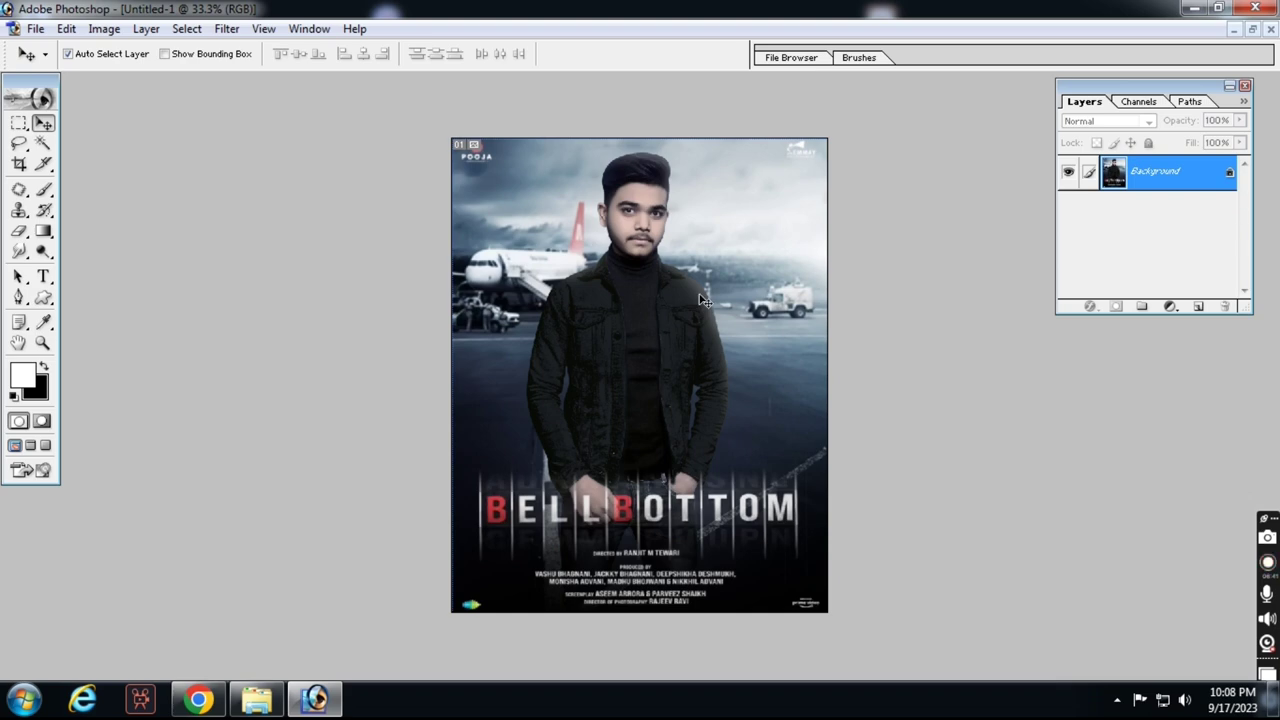
Set the Dodge tool's brush size to 600.
key("o")
key("bracketright")
key("bracketright")
key("bracketright")
key("bracketright")
key("bracketright")
key("bracketright")
key("bracketright")
key("bracketright")
key("bracketright")
key("bracketright")
key("bracketright")
key("bracketright")
key("bracketright")
key("bracketright")
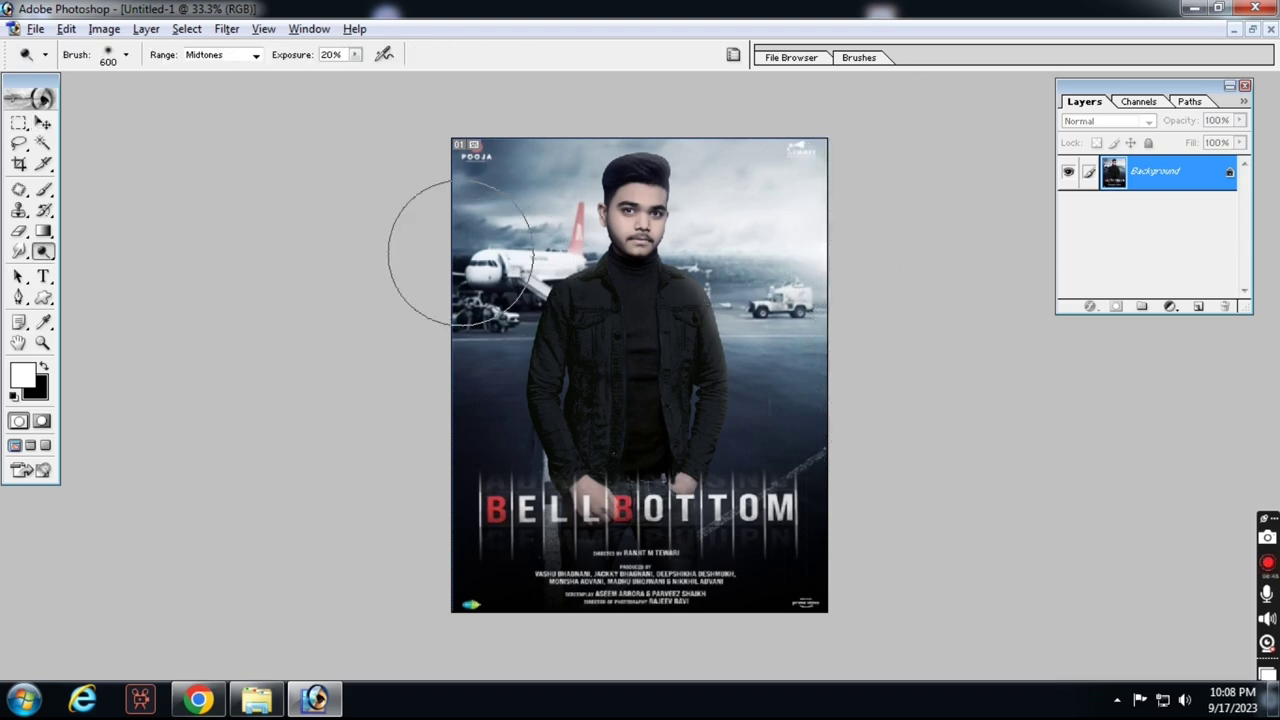
key("v")
key("b")
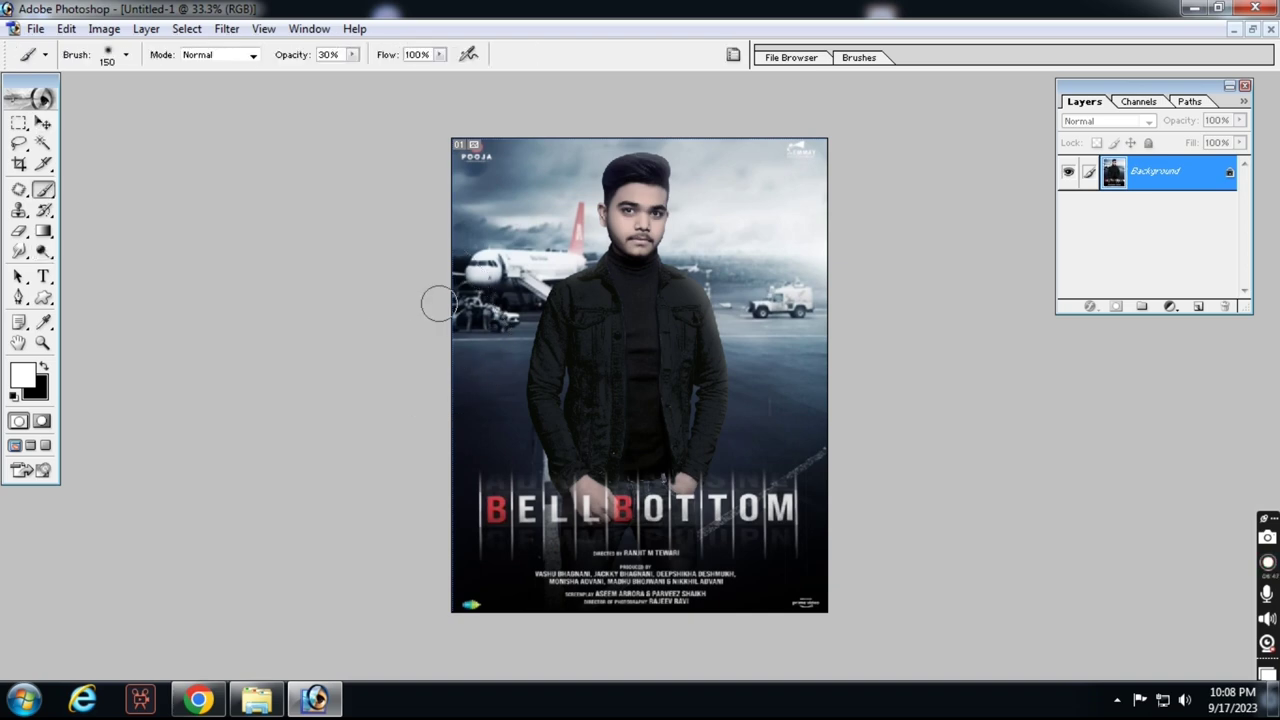
scroll(440, 307, "up", 3)
key("v")
key("ctrl+minus")
key("ctrl+minus")
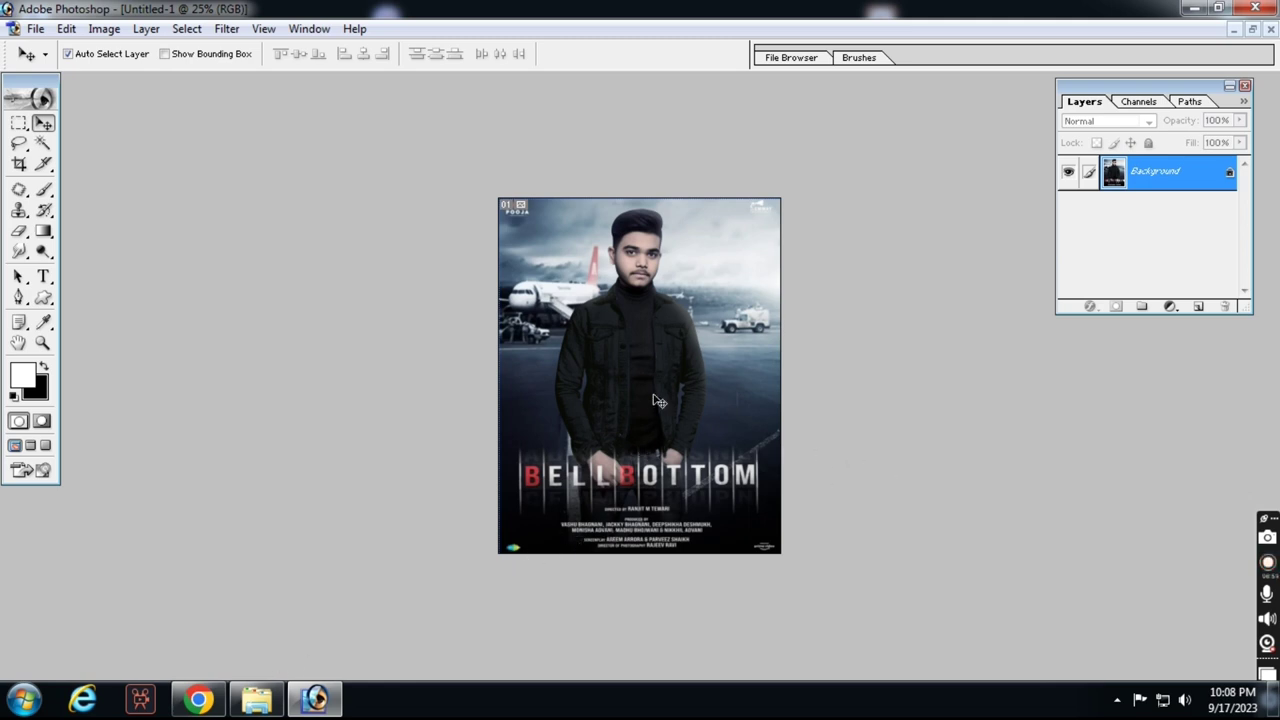
key("ctrl+plus")
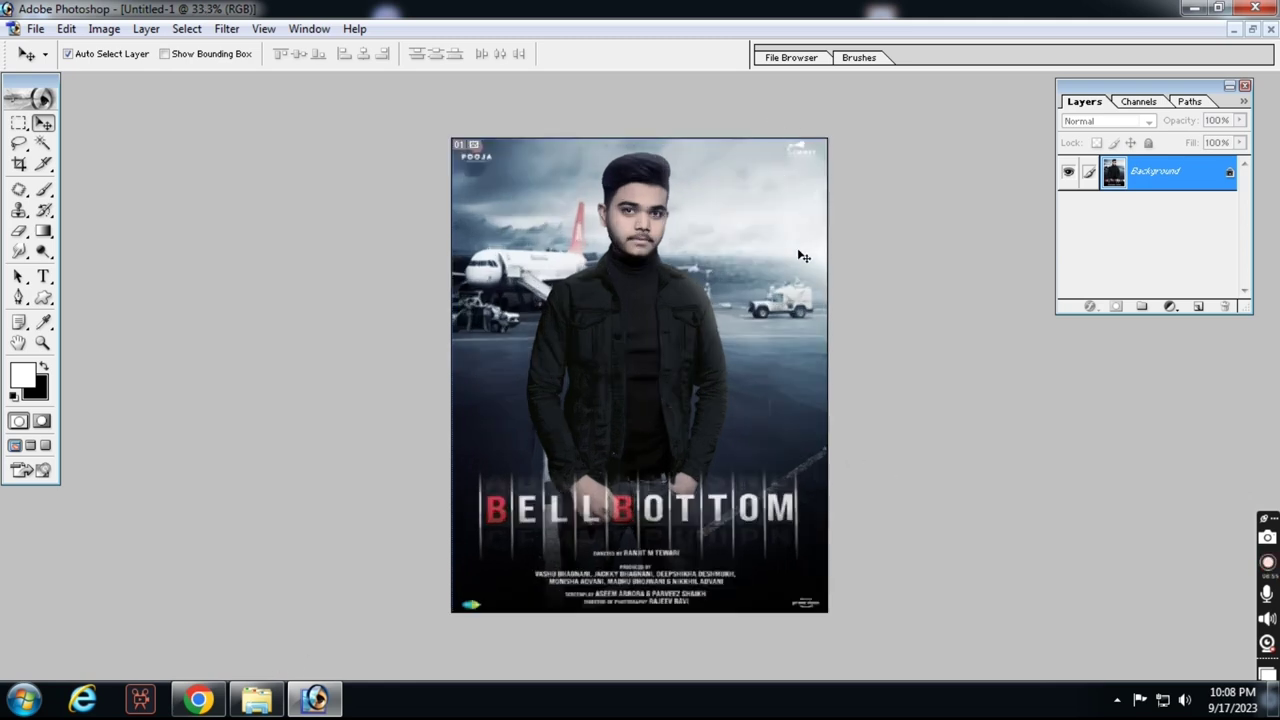